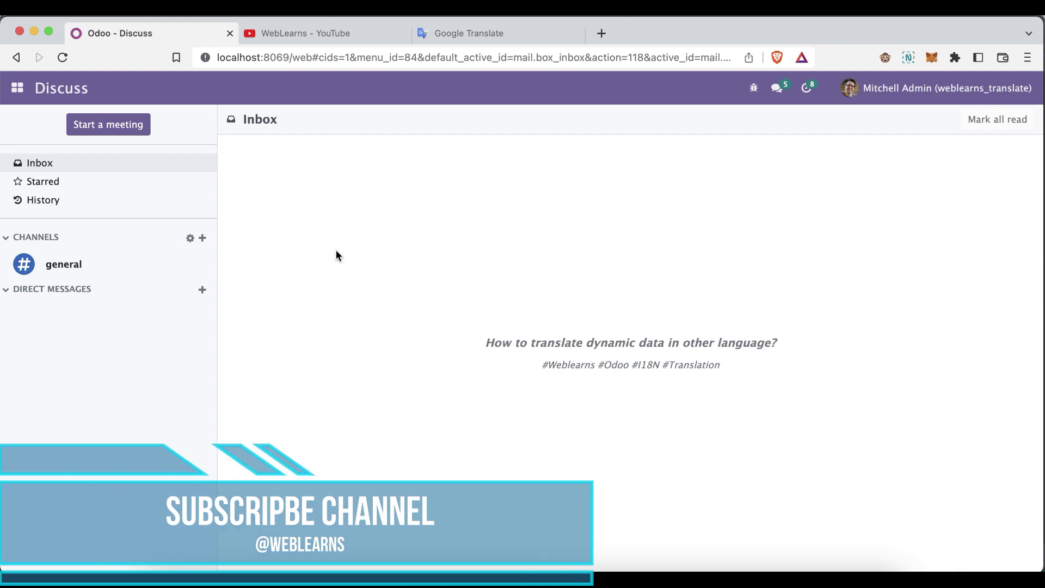
Switch to the WebLearns YouTube channel and browse its playlists, including the Odoo Development row.
{"action": "left_click", "coordinate": [327, 33]}
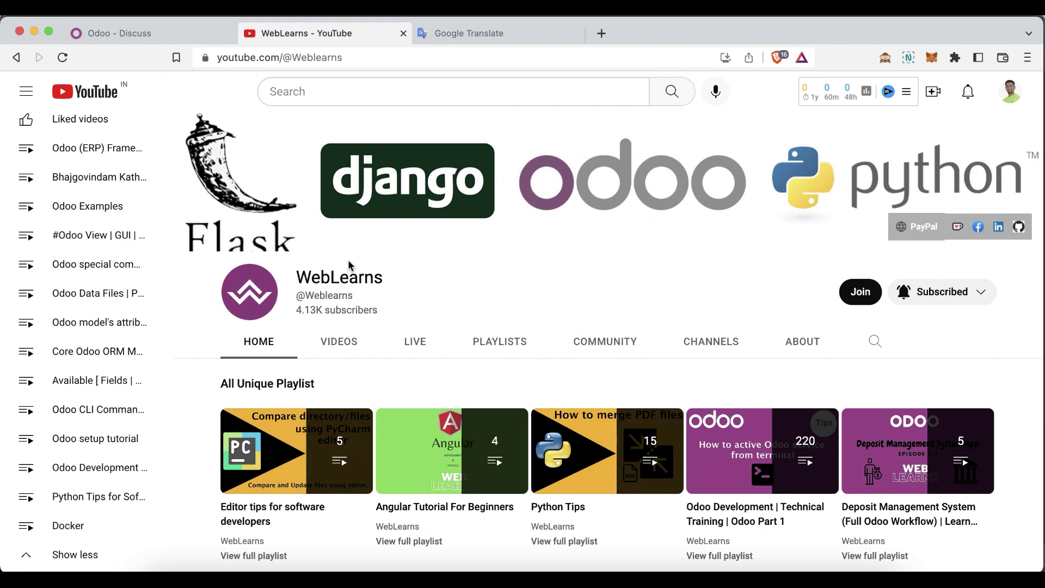
{"action": "left_click", "coordinate": [486, 342]}
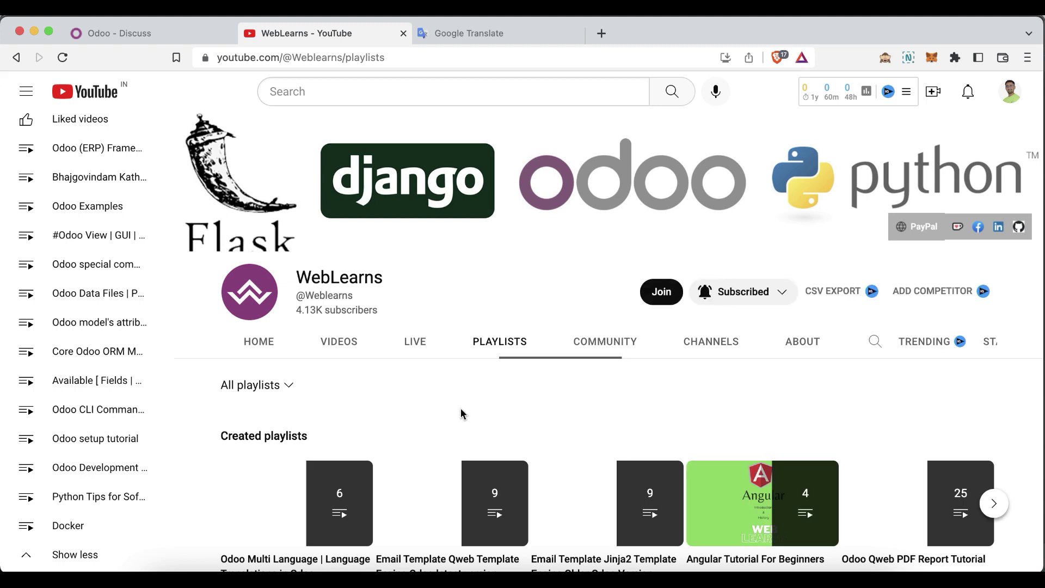
{"action": "scroll", "coordinate": [461, 408], "scroll_direction": "down", "scroll_amount": 9}
{"action": "scroll", "coordinate": [460, 452], "scroll_direction": "down", "scroll_amount": 2}
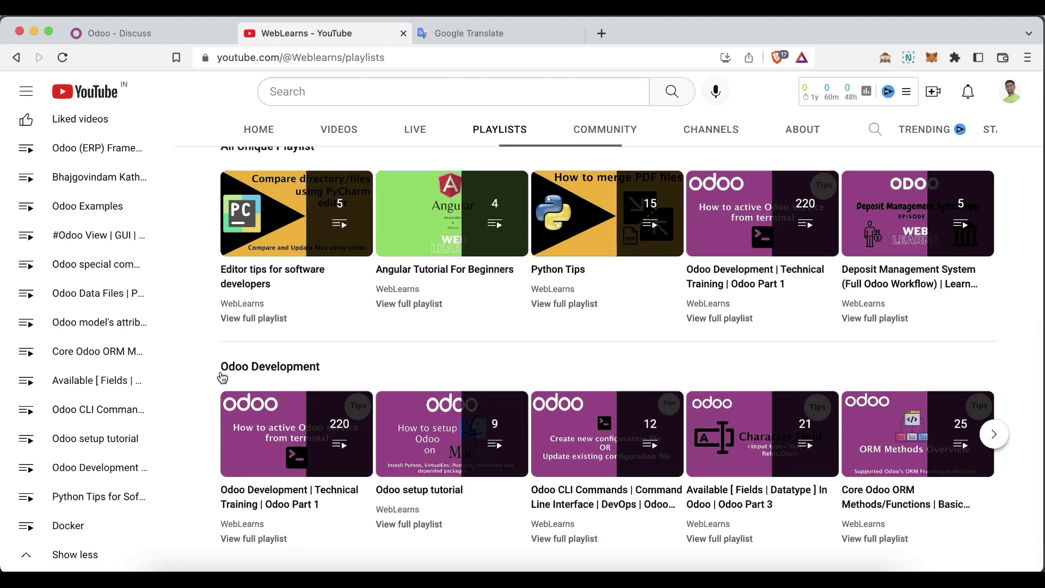
{"action": "left_click", "coordinate": [998, 436]}
{"action": "left_click", "coordinate": [1002, 438]}
{"action": "left_click", "coordinate": [1002, 438]}
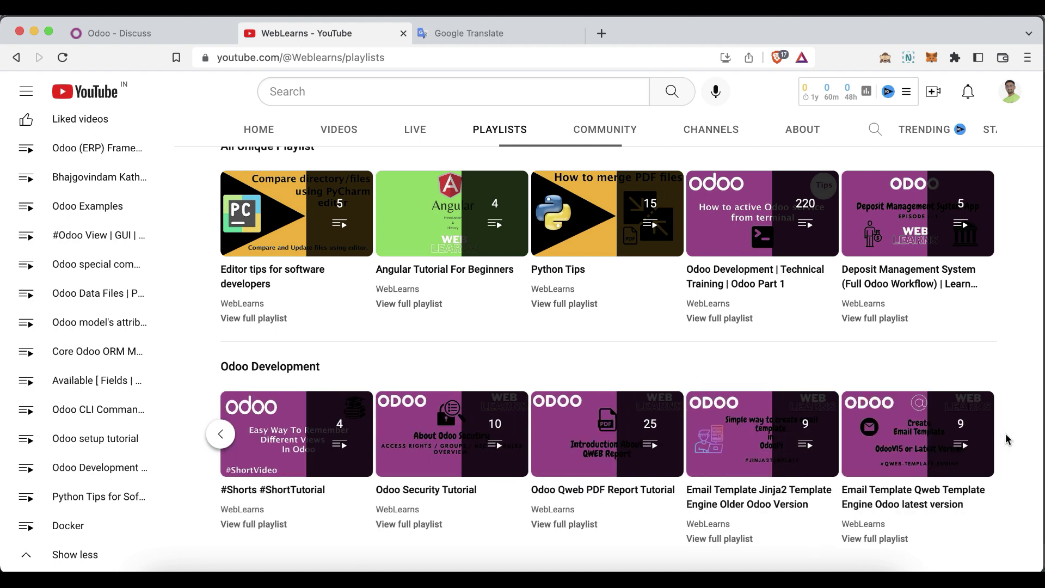
{"action": "scroll", "coordinate": [480, 394], "scroll_direction": "up", "scroll_amount": 5}
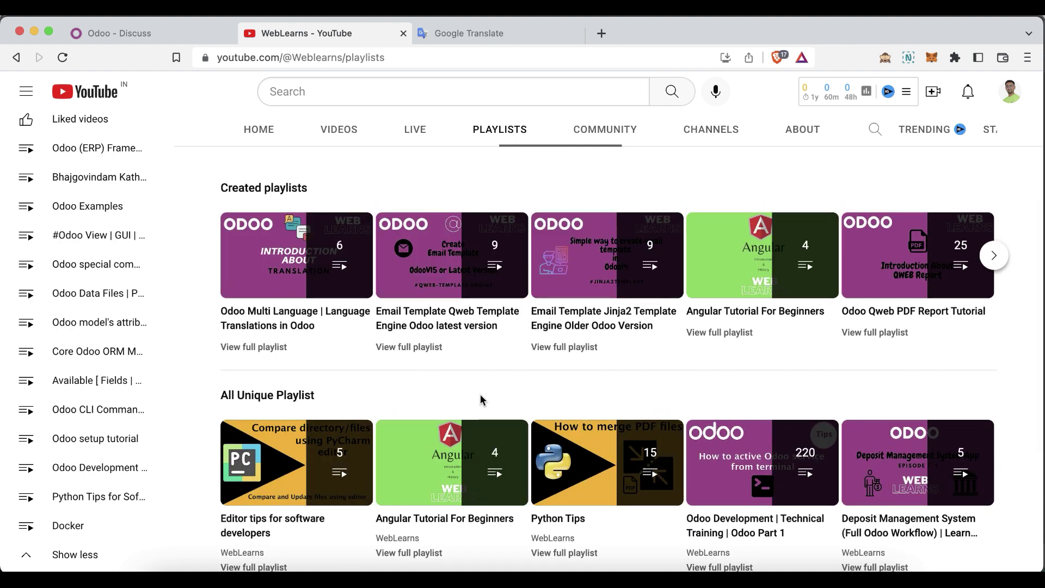
Open the full playlist "Odoo Multi Language | Language Translations in Odoo" and look through its videos.
{"action": "left_click", "coordinate": [275, 348]}
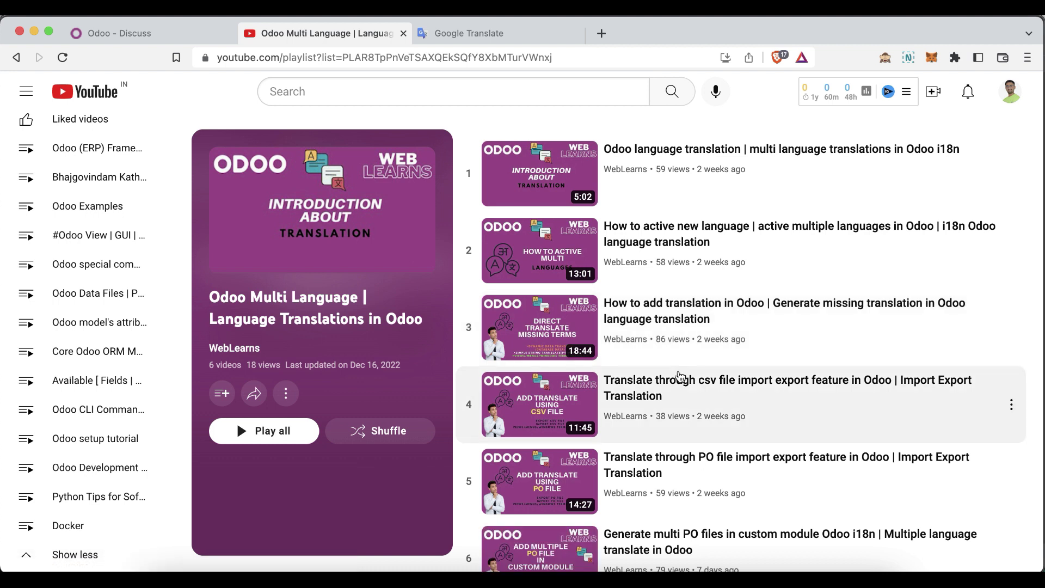
{"action": "scroll", "coordinate": [681, 376], "scroll_direction": "down", "scroll_amount": 1}
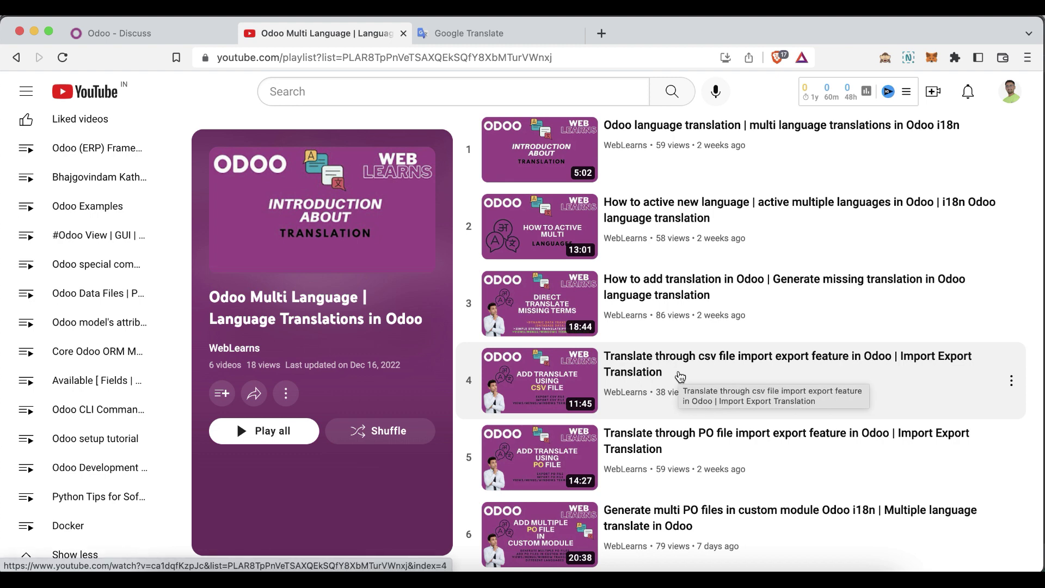
{"action": "scroll", "coordinate": [680, 376], "scroll_direction": "up", "scroll_amount": 1}
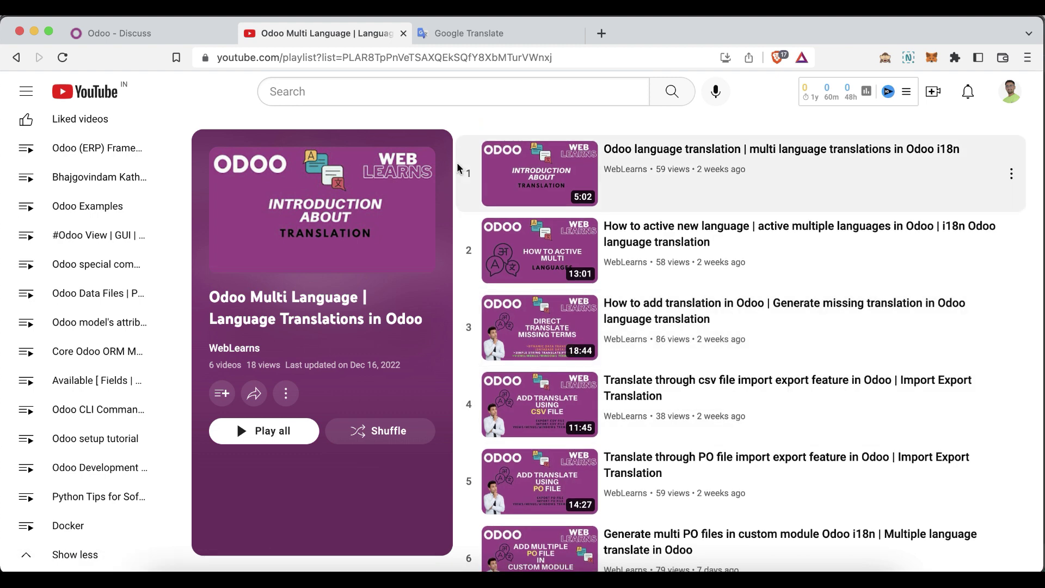
Leave the playlist, switch to PyCharm and expand the odoo15 project down to odoo-training/custom_addons.
{"action": "left_click", "coordinate": [198, 36]}
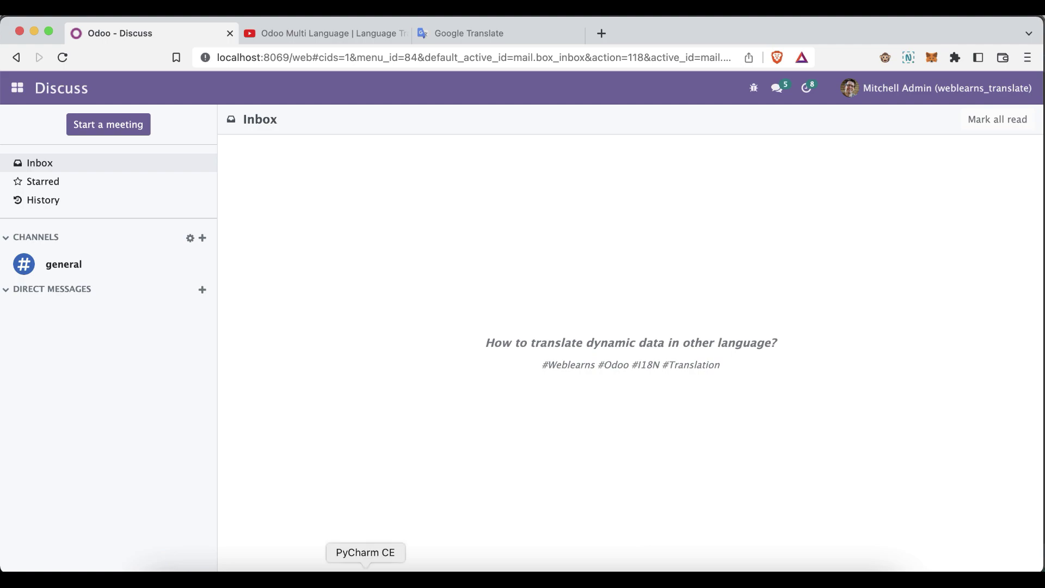
{"action": "left_click", "coordinate": [365, 577]}
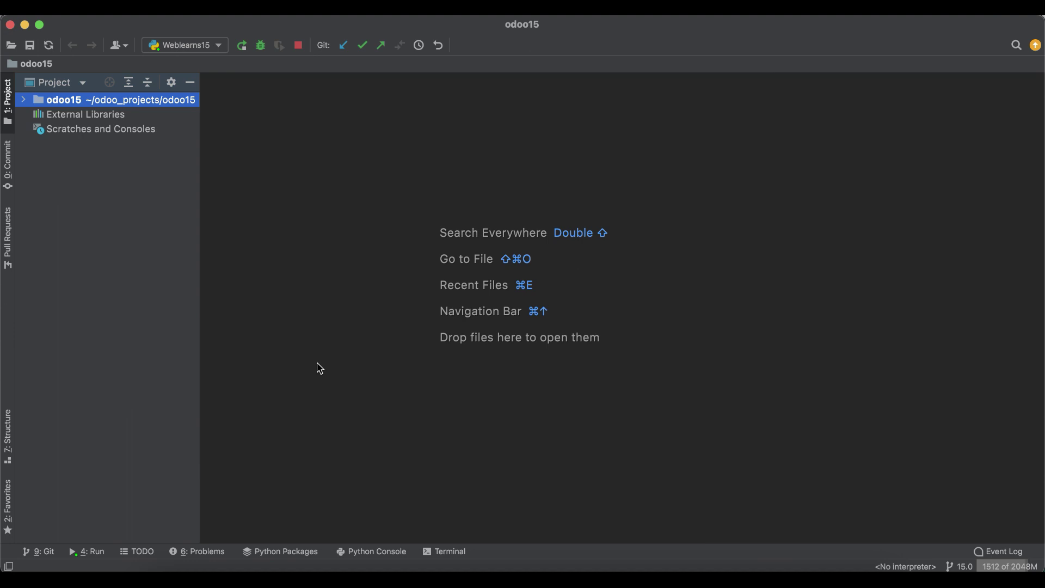
{"action": "double_click", "coordinate": [103, 102]}
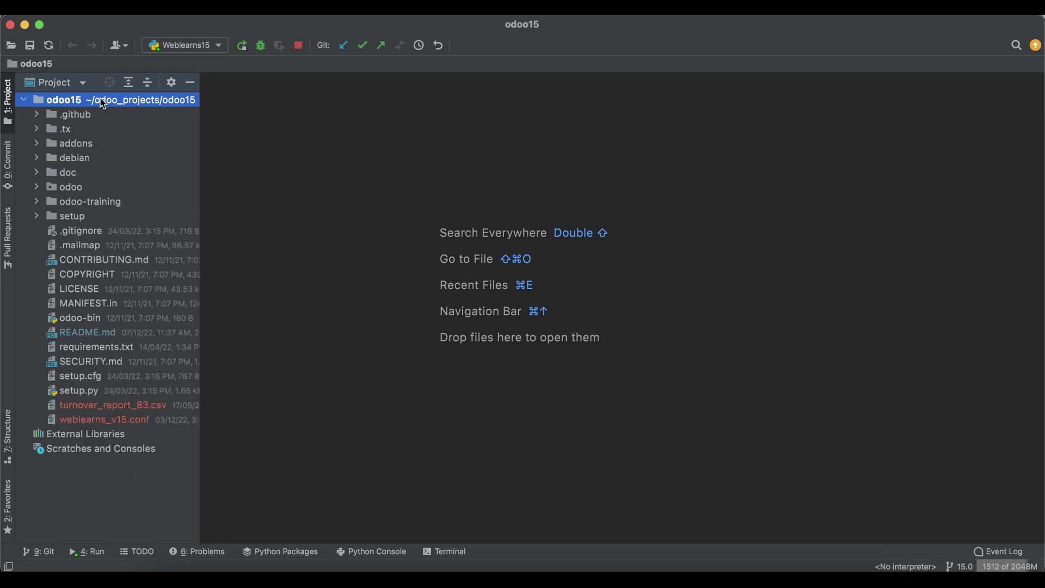
{"action": "left_click", "coordinate": [93, 203]}
{"action": "double_click", "coordinate": [93, 204]}
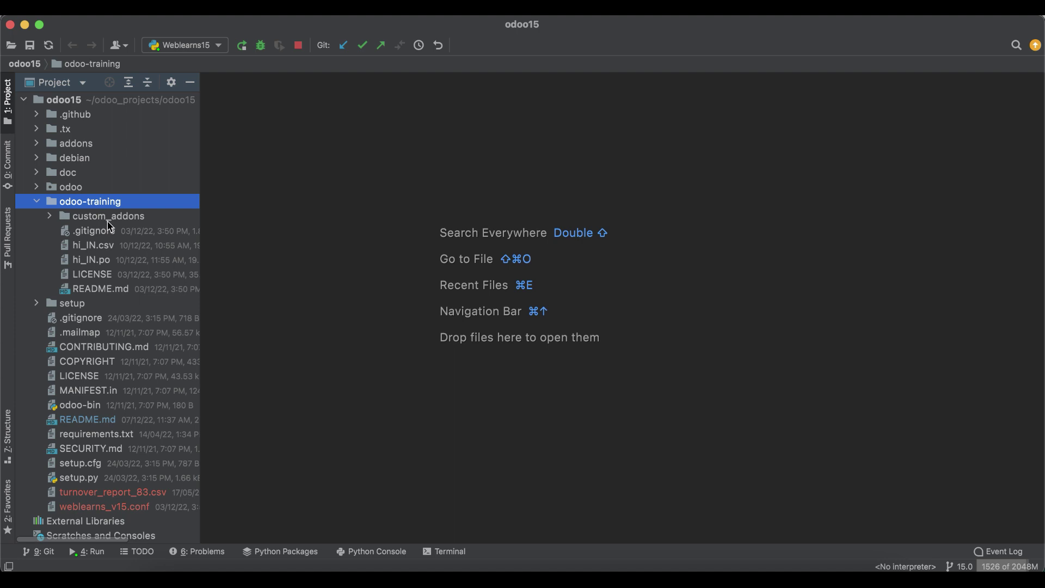
{"action": "left_click", "coordinate": [108, 219]}
{"action": "double_click", "coordinate": [108, 220]}
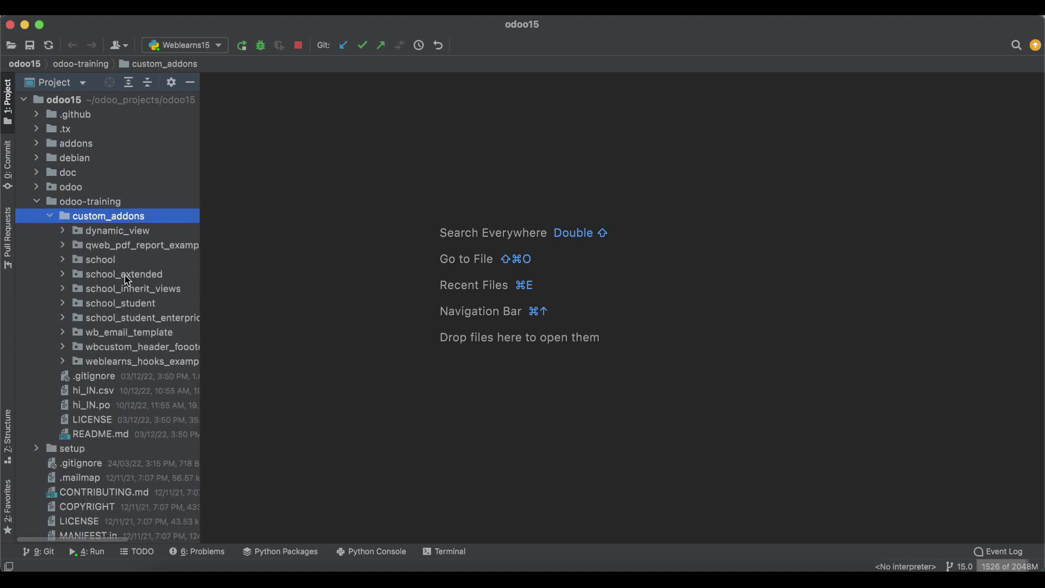
Open models.py from the models folder of the school_student module.
{"action": "double_click", "coordinate": [130, 305]}
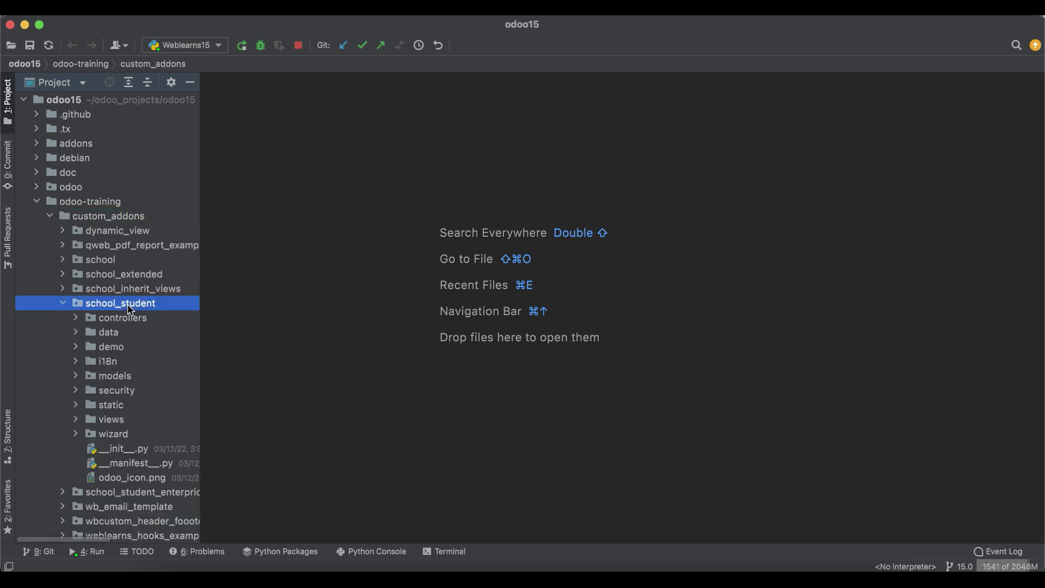
{"action": "double_click", "coordinate": [125, 390]}
{"action": "double_click", "coordinate": [131, 375]}
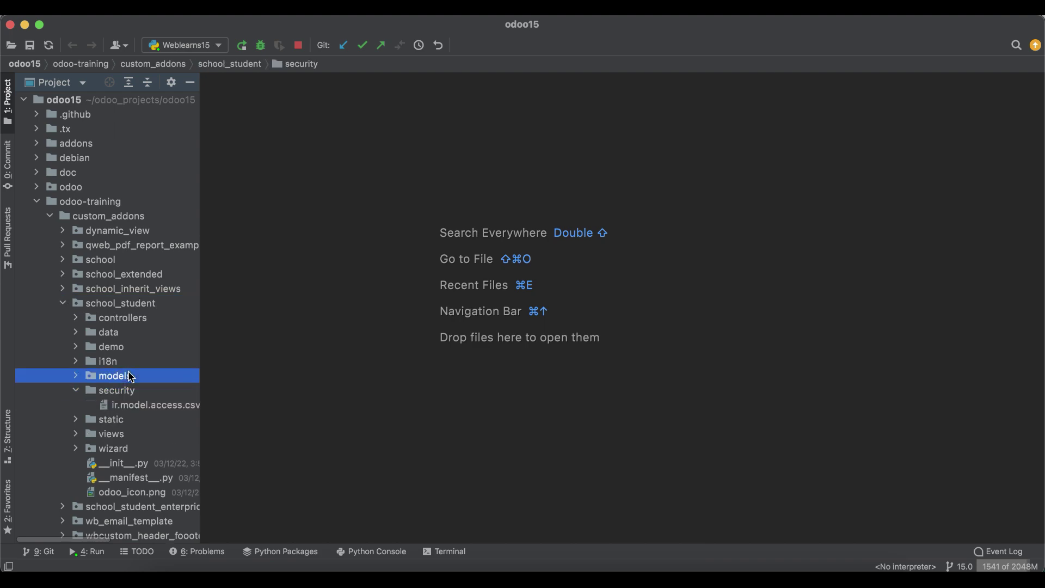
{"action": "double_click", "coordinate": [141, 411]}
Unfold the school_student class in models.py and examine the translate attribute on its name field.
{"action": "scroll", "coordinate": [372, 258], "scroll_direction": "up", "scroll_amount": 15}
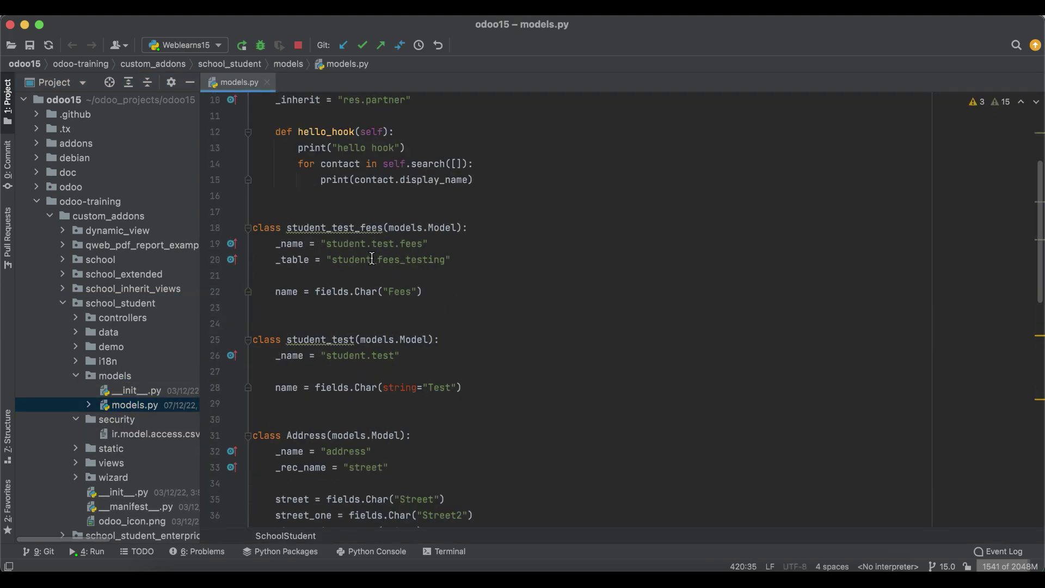
{"action": "scroll", "coordinate": [451, 331], "scroll_direction": "down", "scroll_amount": 7}
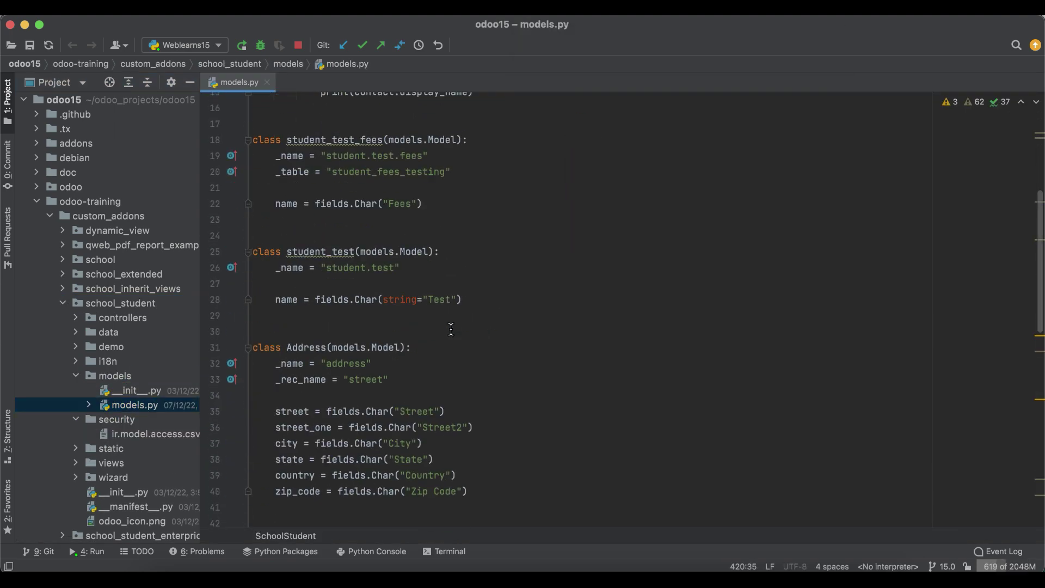
{"action": "scroll", "coordinate": [451, 330], "scroll_direction": "down", "scroll_amount": 4}
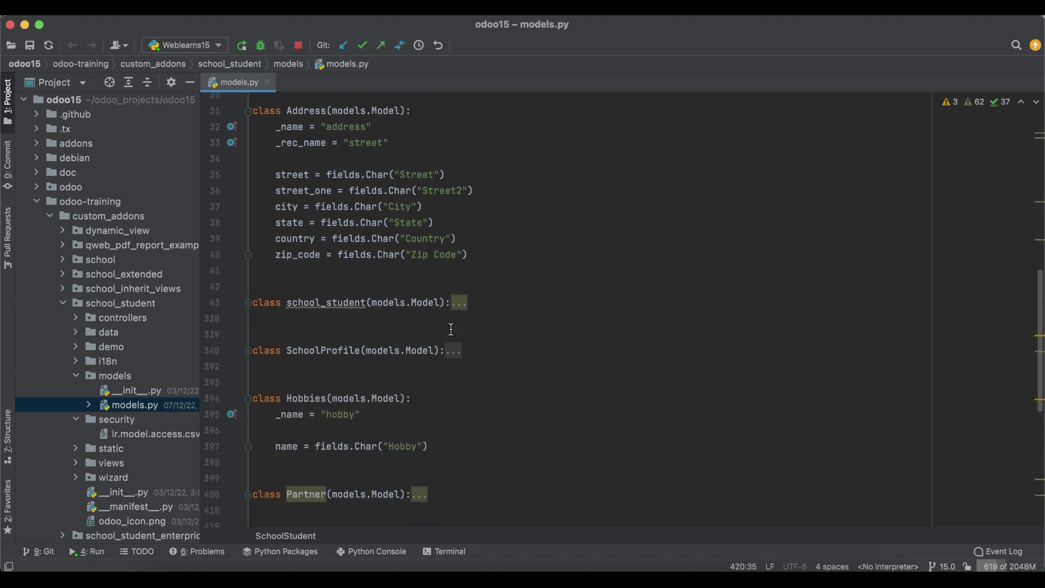
{"action": "left_click", "coordinate": [248, 291]}
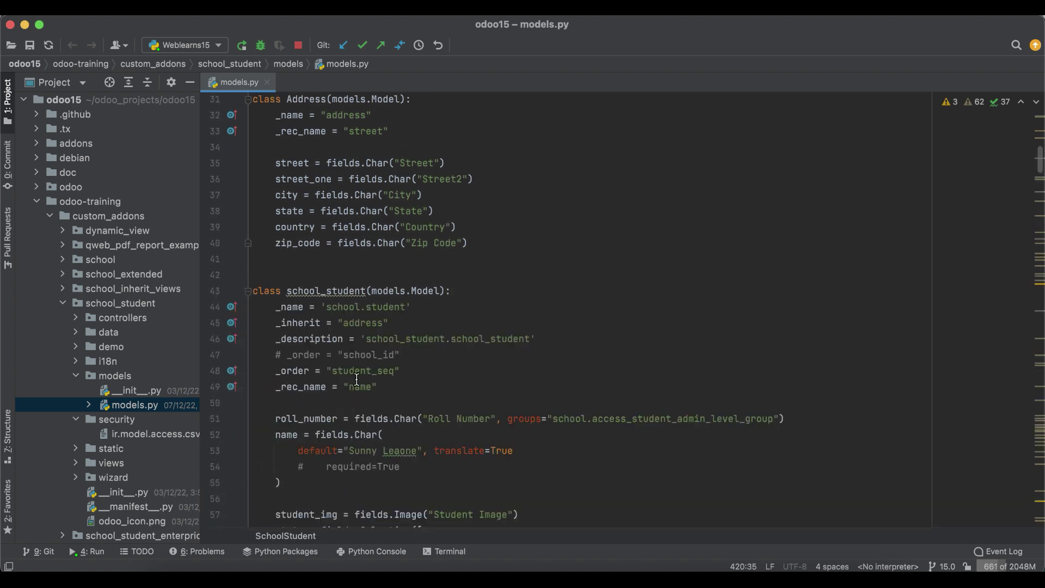
{"action": "scroll", "coordinate": [356, 380], "scroll_direction": "down", "scroll_amount": 5}
{"action": "scroll", "coordinate": [365, 338], "scroll_direction": "up", "scroll_amount": 1}
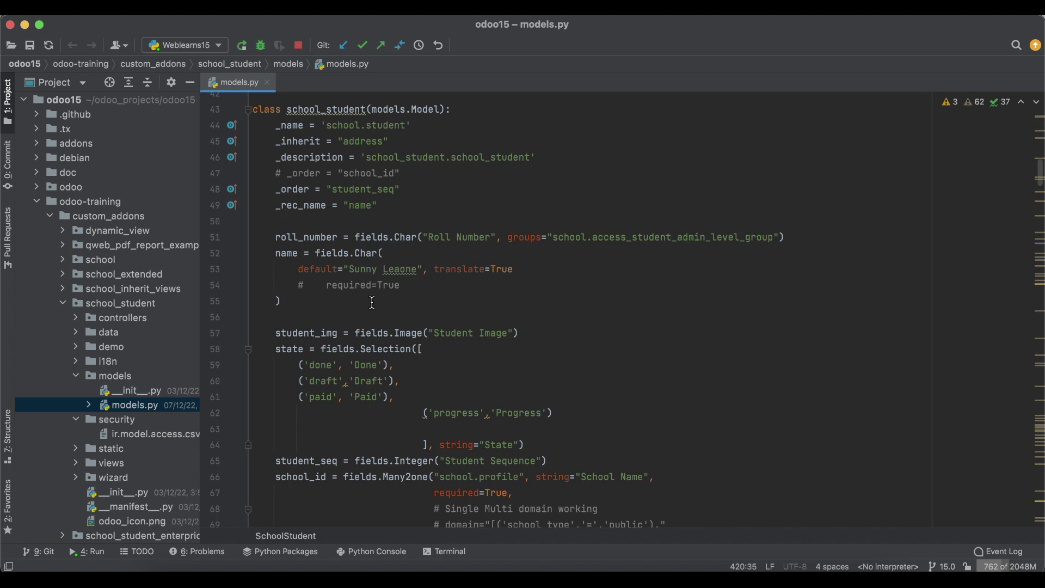
{"action": "left_click_drag", "start_coordinate": [435, 269], "coordinate": [513, 269]}
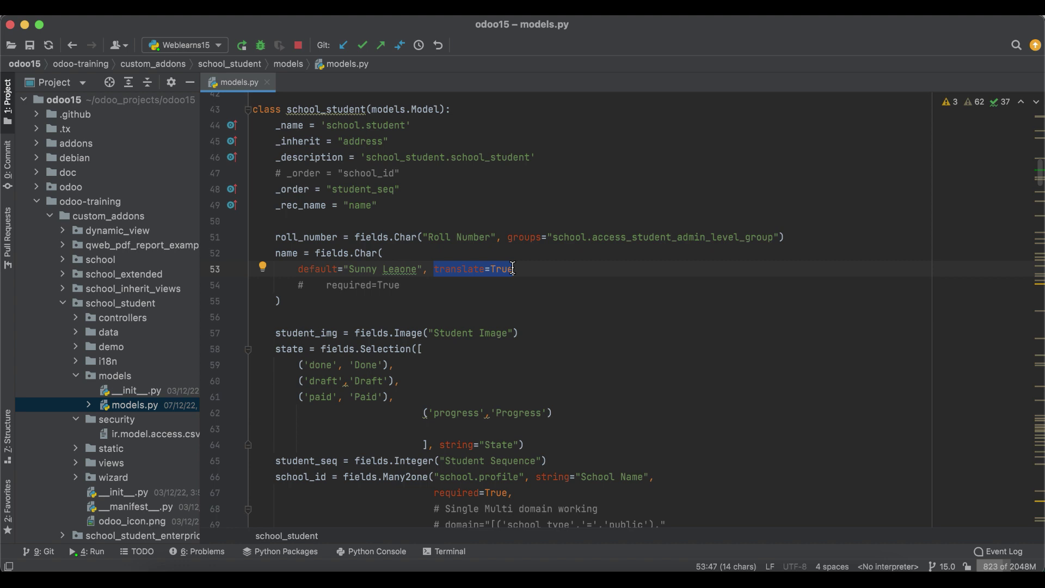
{"action": "left_click", "coordinate": [429, 301]}
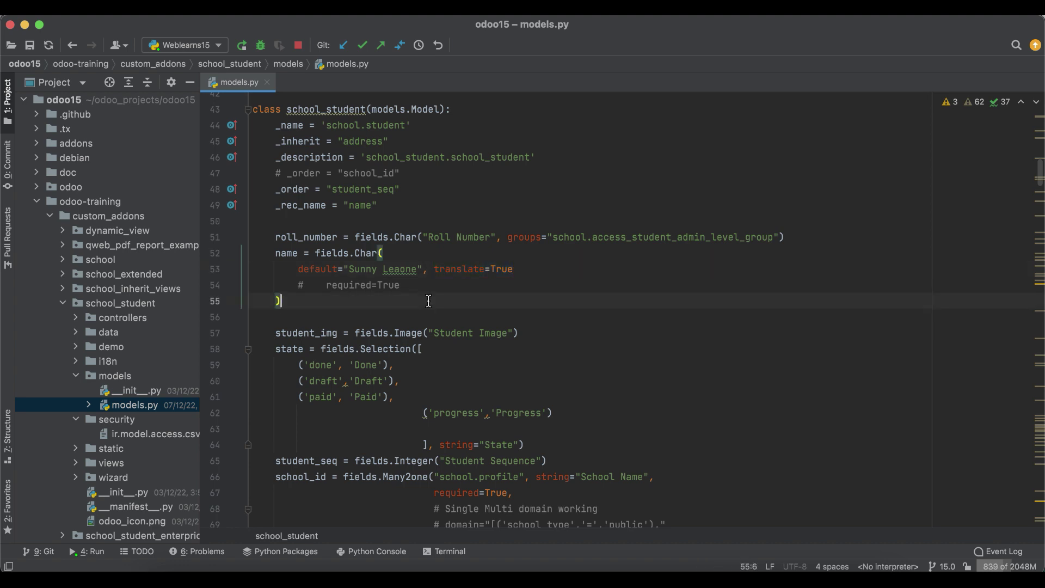
Open school.py from the models folder of the school module.
{"action": "double_click", "coordinate": [110, 262]}
{"action": "double_click", "coordinate": [124, 304]}
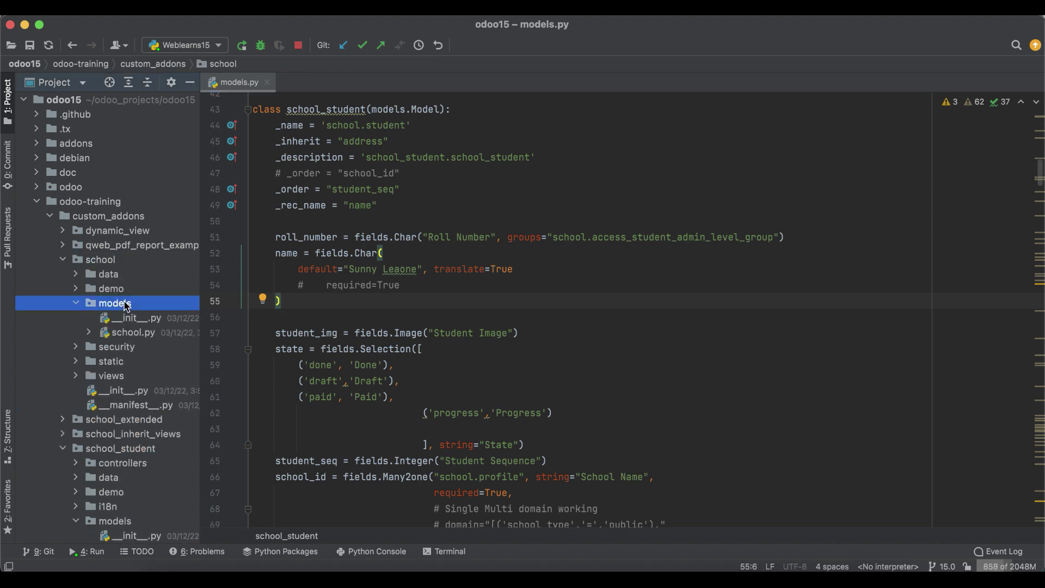
{"action": "double_click", "coordinate": [135, 334]}
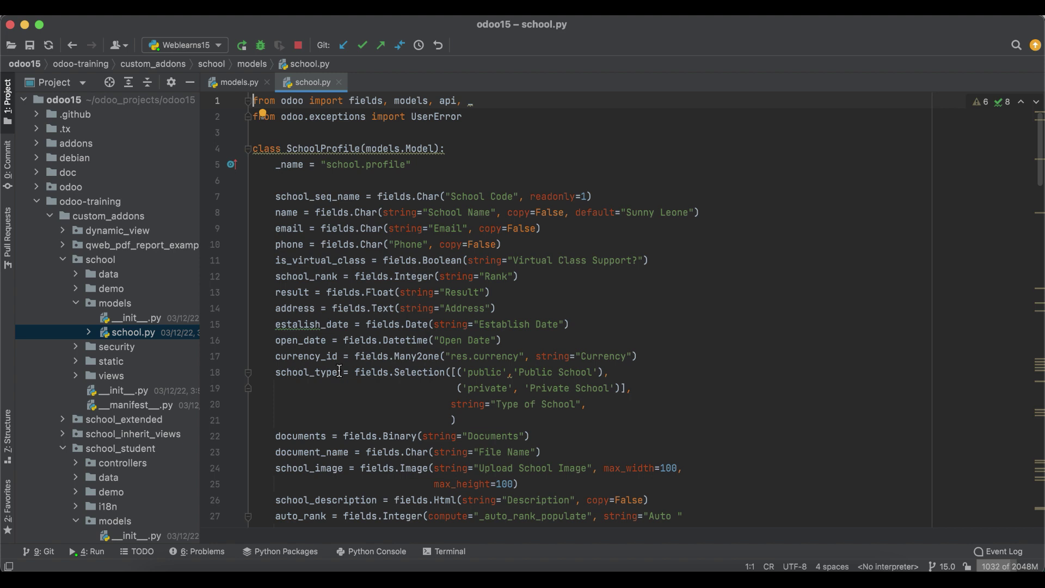
Switch to Brave and open Odoo's Languages list from the settings to check which languages are active.
{"action": "left_click", "coordinate": [298, 552]}
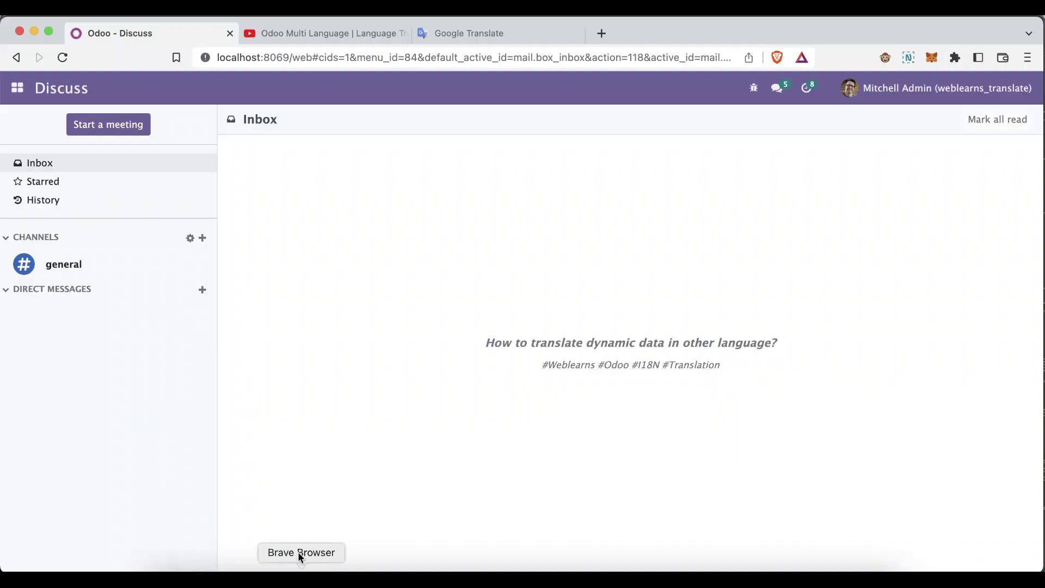
{"action": "left_click", "coordinate": [17, 88]}
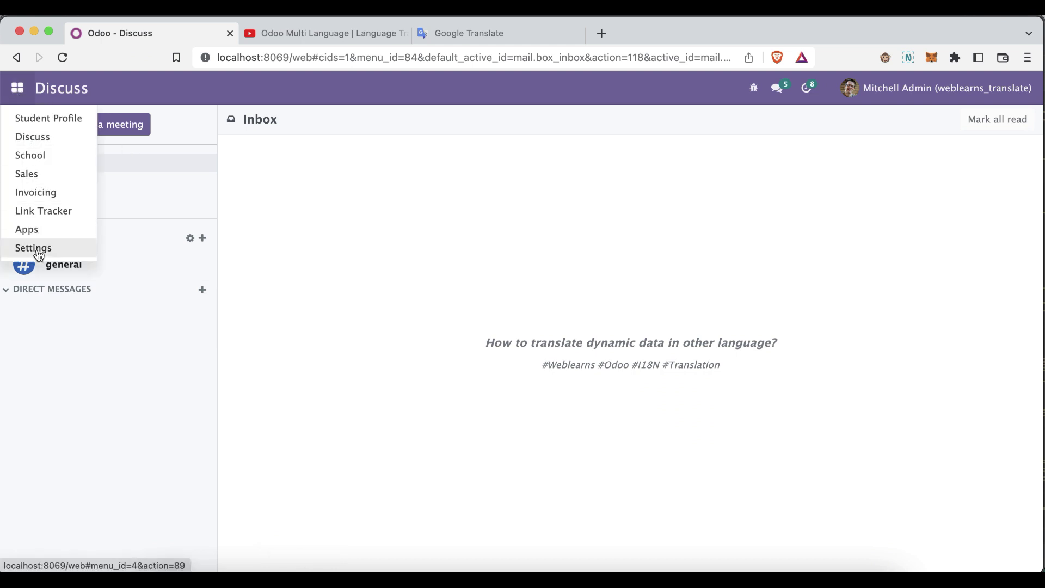
{"action": "left_click", "coordinate": [35, 248]}
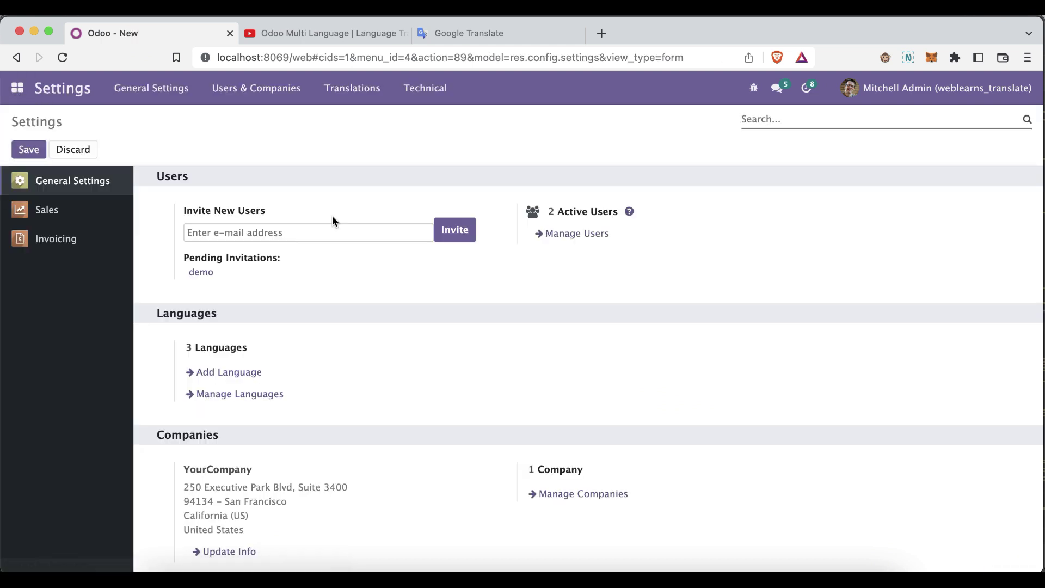
{"action": "left_click", "coordinate": [352, 88]}
{"action": "left_click", "coordinate": [358, 122]}
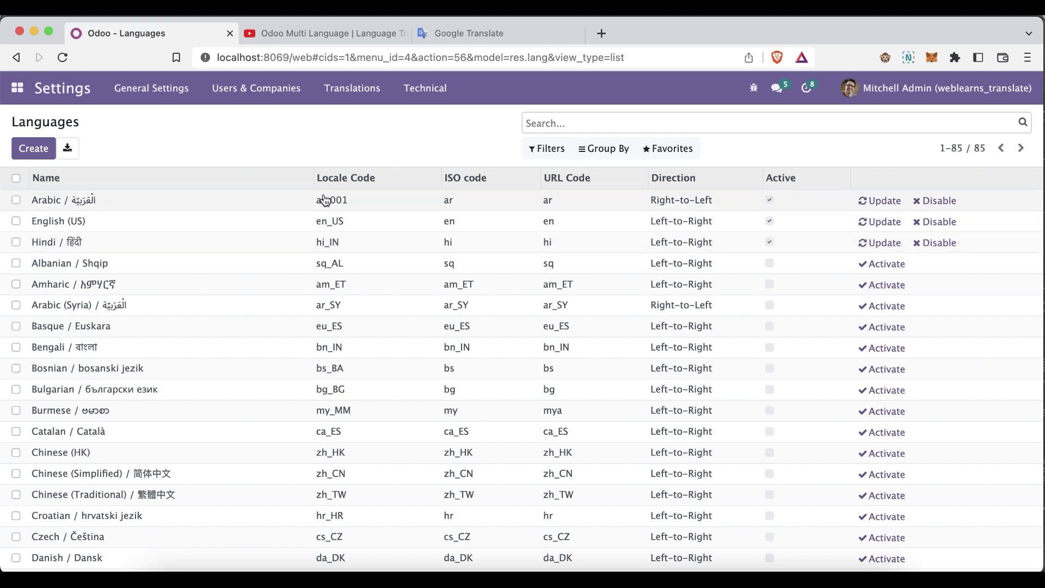
View the Student Profile app, and open the School app to examine its School Student Profile list.
{"action": "left_click", "coordinate": [17, 89]}
{"action": "left_click", "coordinate": [24, 113]}
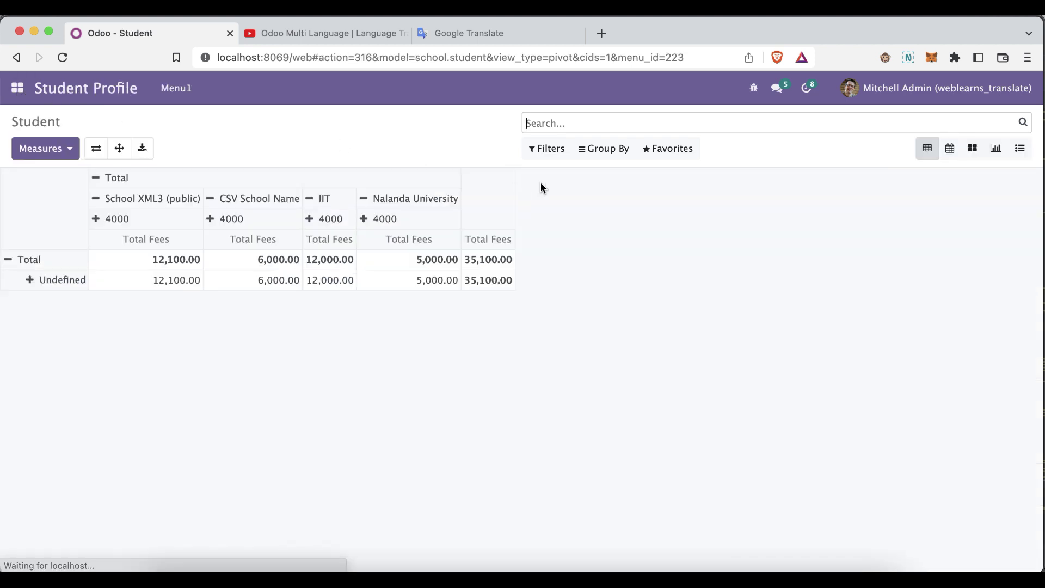
{"action": "left_click", "coordinate": [18, 88]}
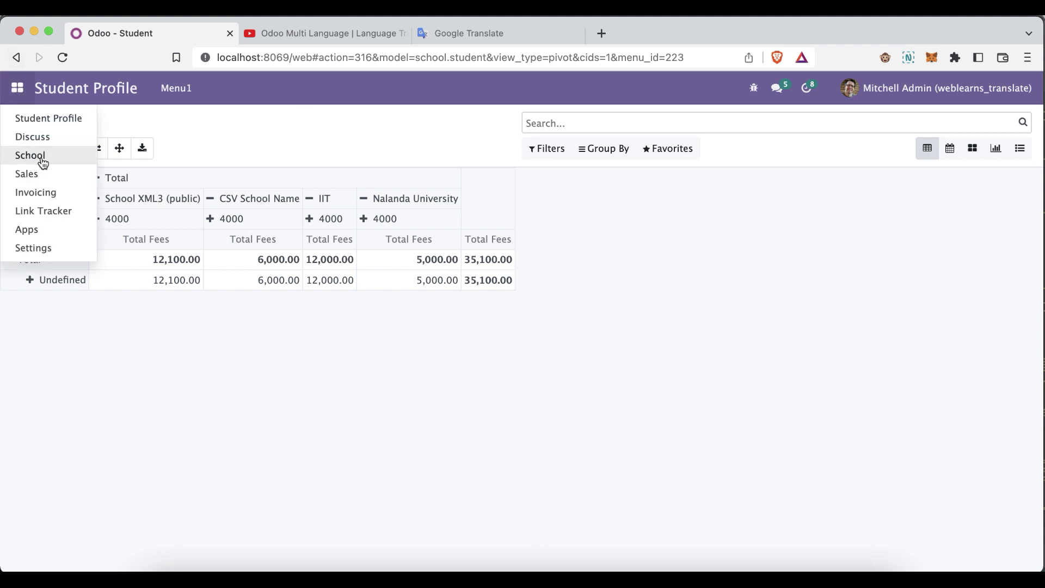
{"action": "left_click", "coordinate": [30, 156]}
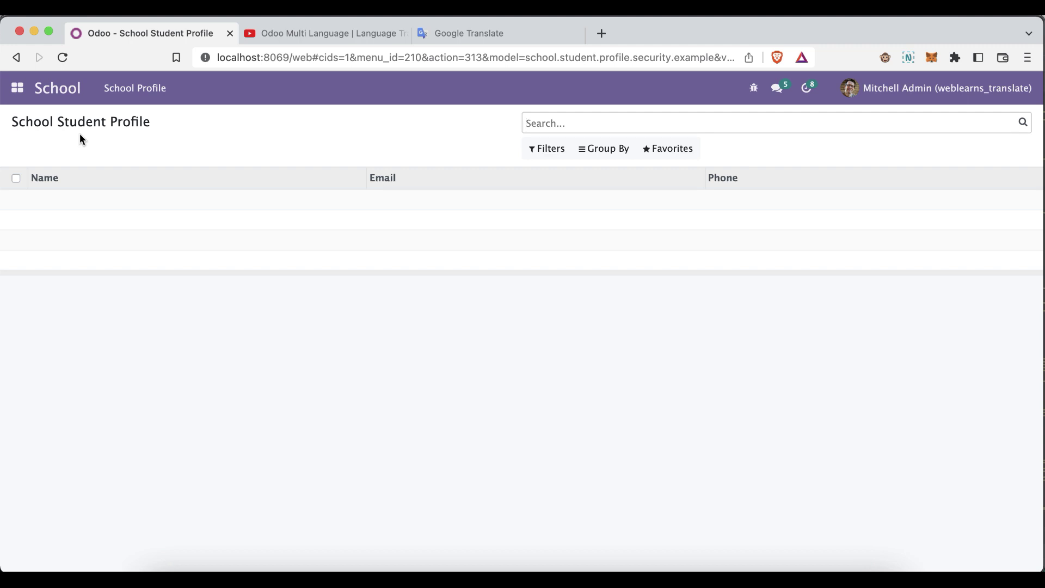
{"action": "left_click_drag", "start_coordinate": [18, 121], "coordinate": [151, 123]}
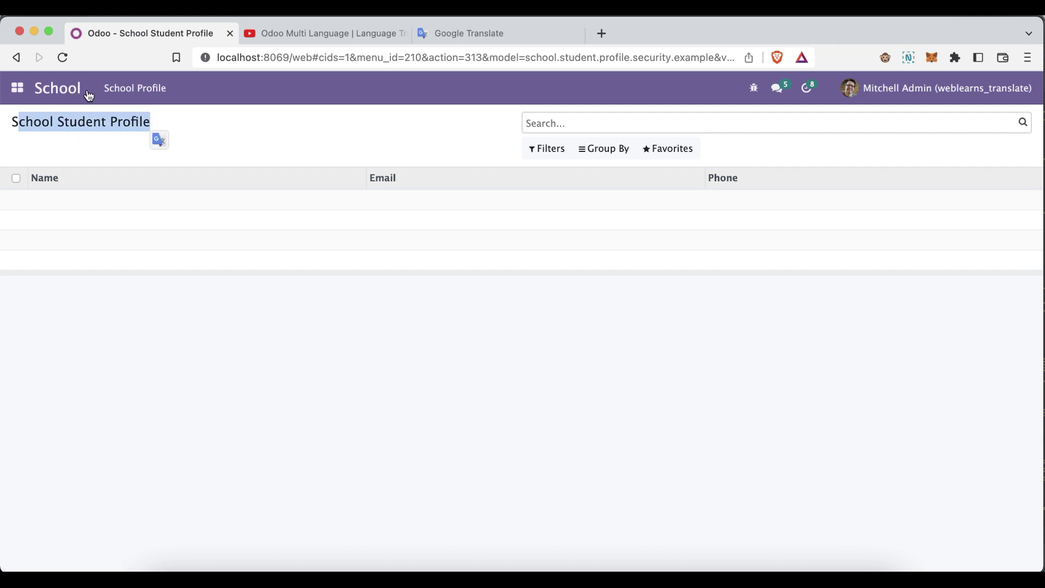
{"action": "left_click", "coordinate": [325, 120]}
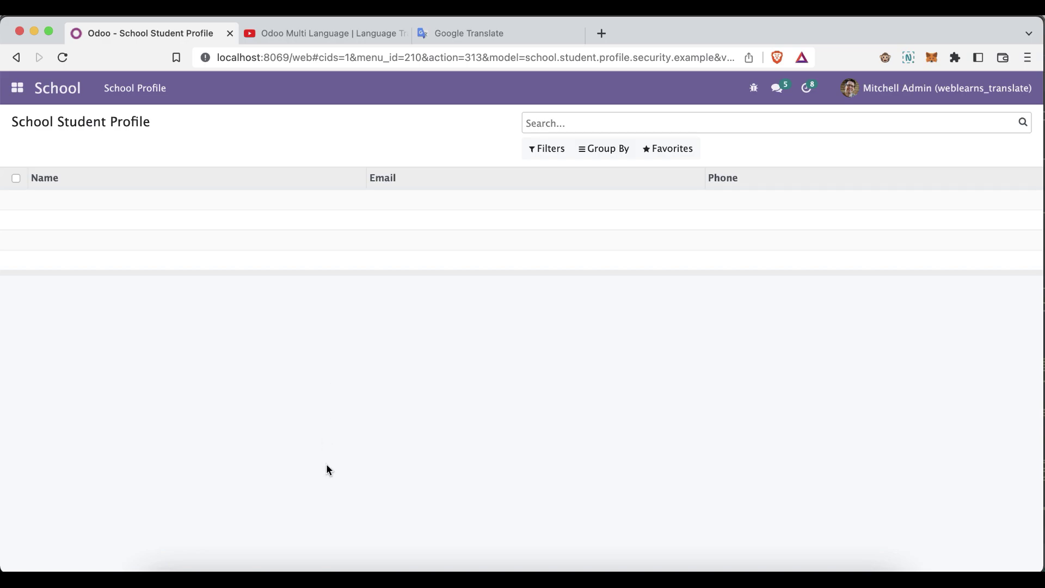
Switch to PyCharm and add translate=True to the name field of the SchoolProfile class in school.py.
{"action": "left_click", "coordinate": [362, 566]}
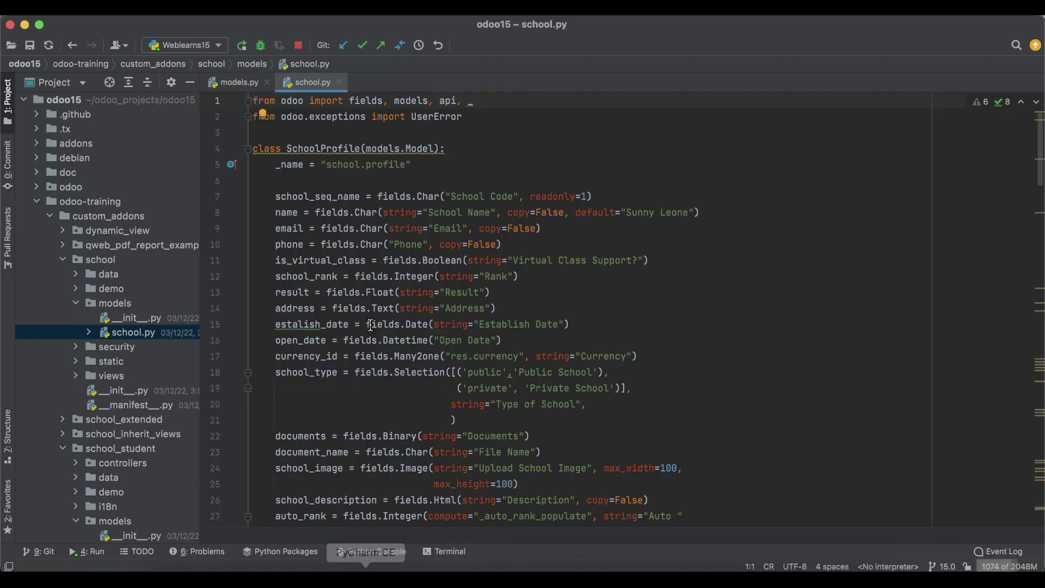
{"action": "left_click", "coordinate": [696, 212]}
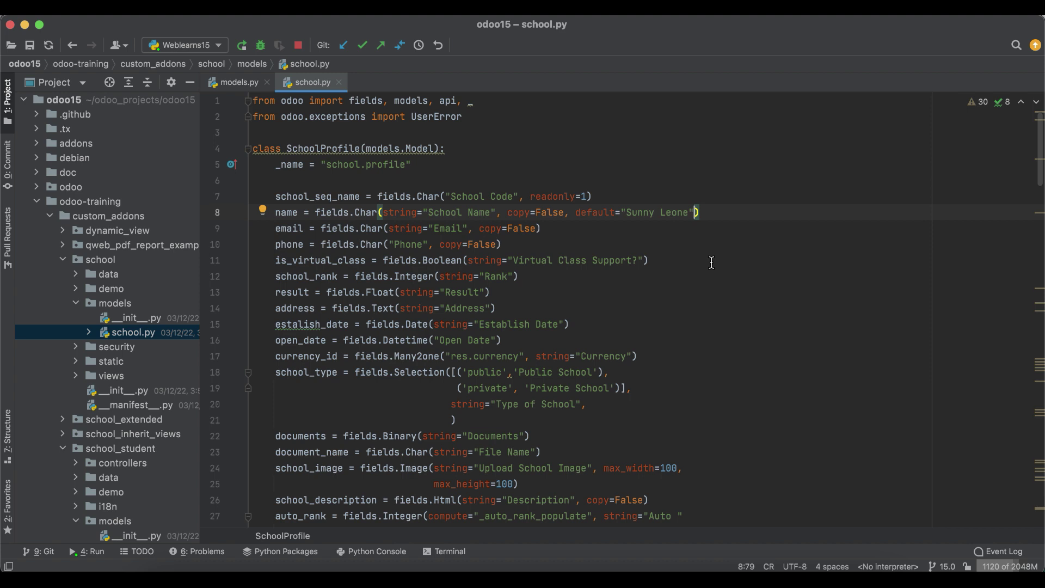
{"action": "type", "text": ","}
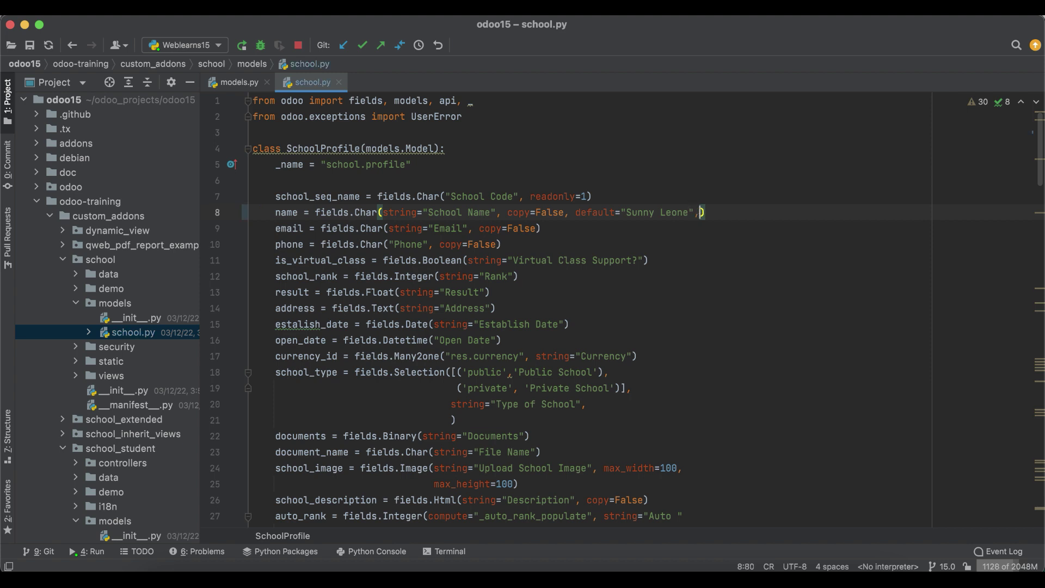
{"action": "key", "text": "Return"}
{"action": "type", "text": "tra"}
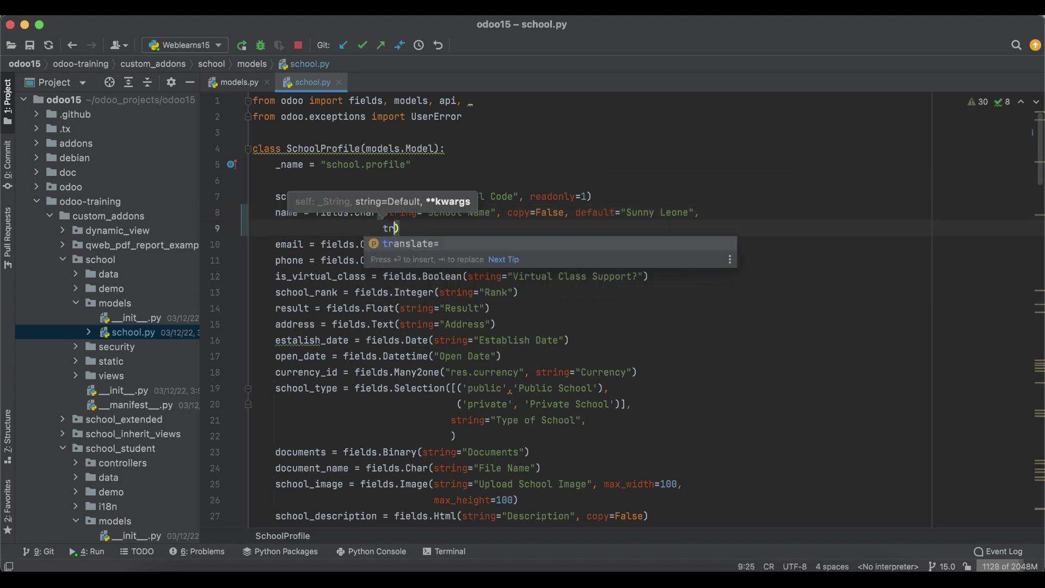
{"action": "type", "text": "nslate="}
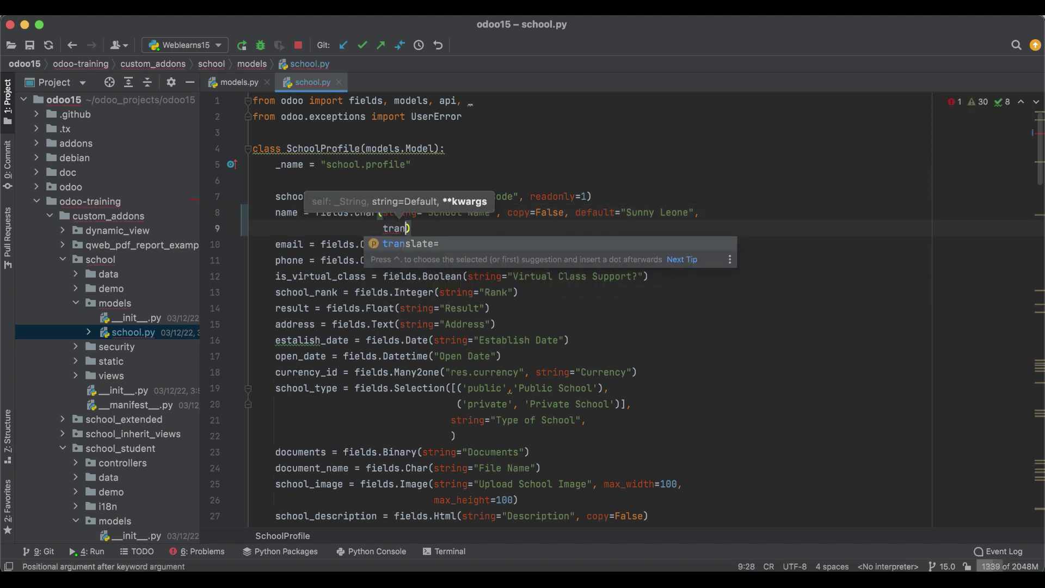
{"action": "type", "text": "True"}
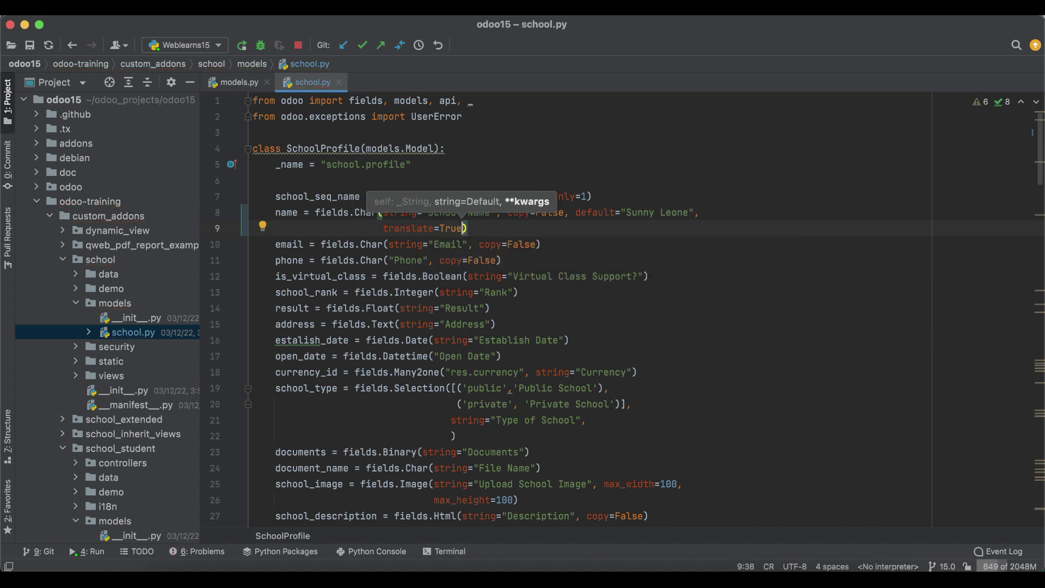
Examine the translate attribute on the name field in school.py and compare it with the name field in models.py.
{"action": "key", "text": "alt+shift+Left"}
{"action": "key", "text": "Left"}
{"action": "key", "text": "alt+shift+Right"}
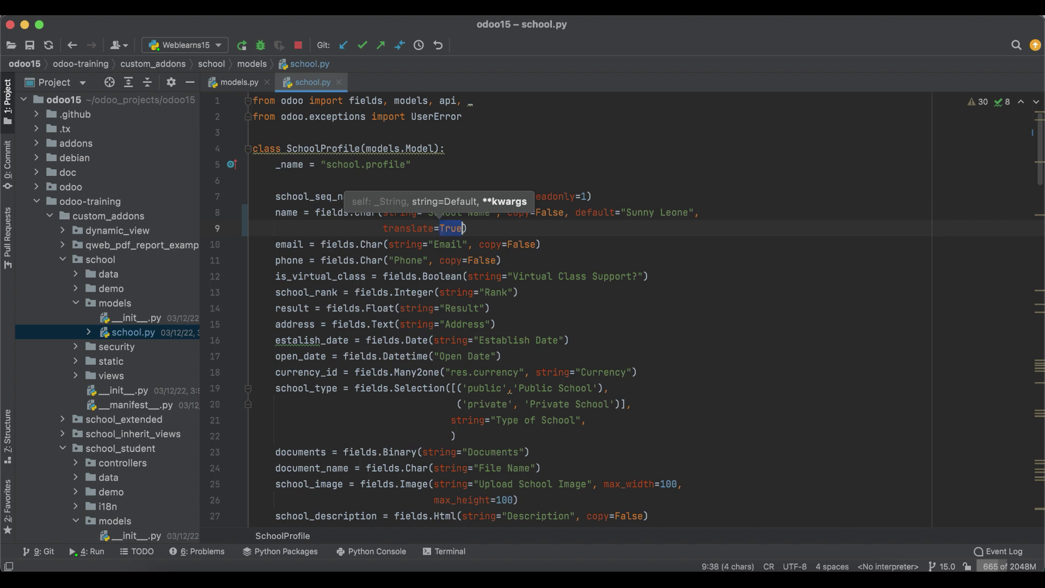
{"action": "key", "text": "Left"}
{"action": "key", "text": "Left"}
{"action": "key", "text": "alt+shift+Left"}
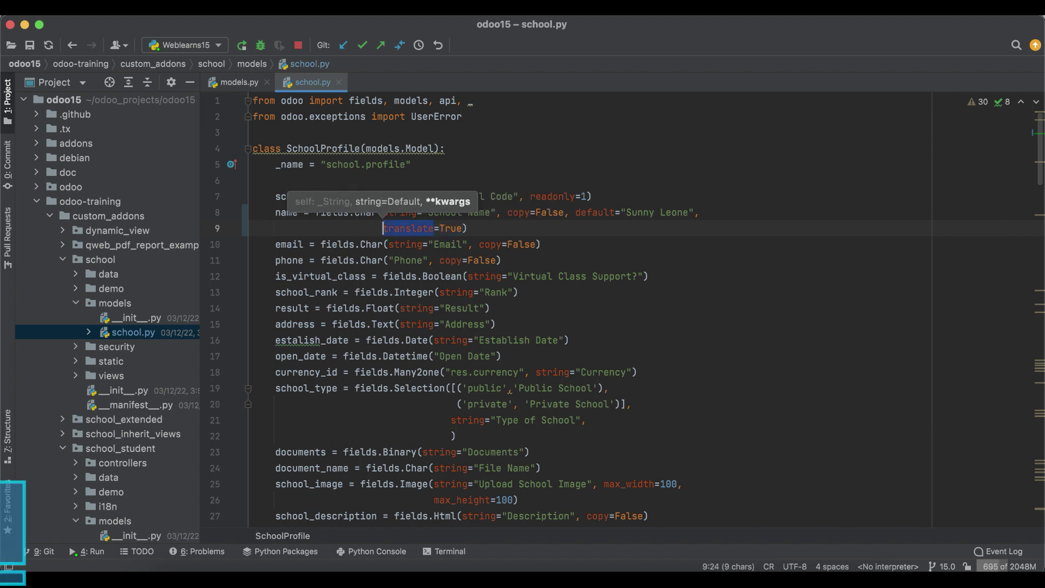
{"action": "left_click", "coordinate": [439, 228]}
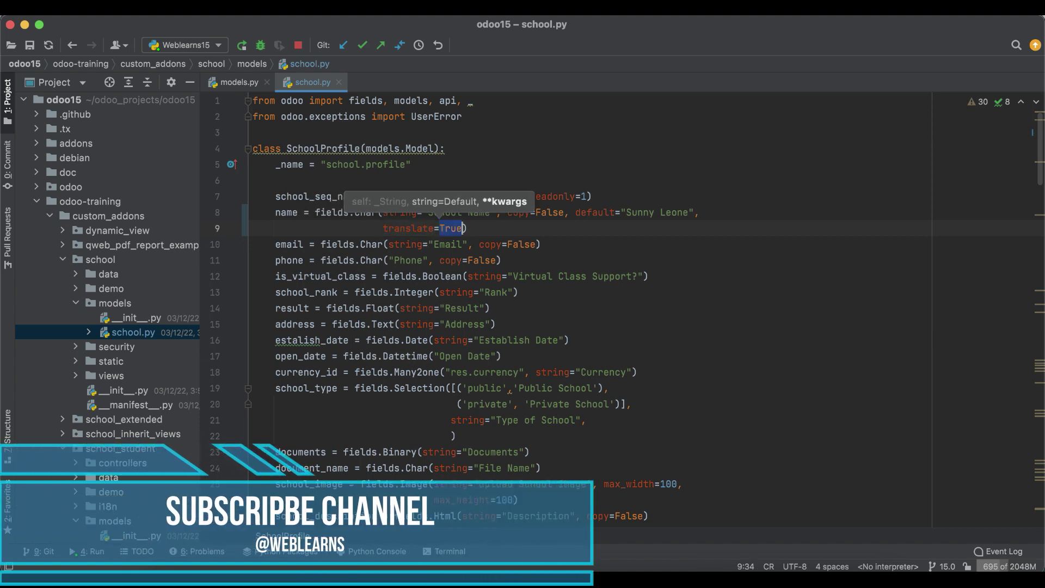
{"action": "key", "text": "alt+shift+Right"}
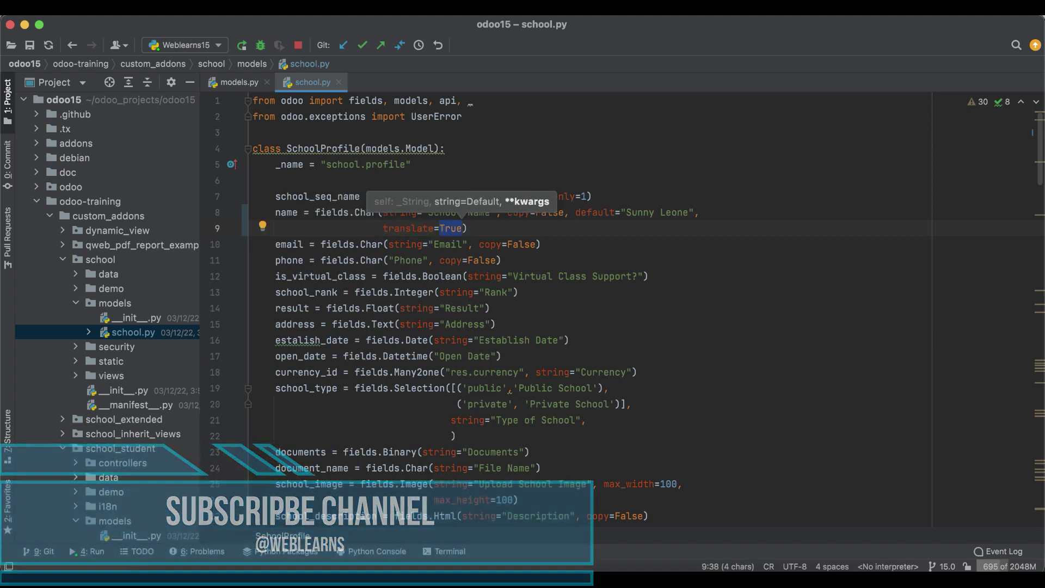
{"action": "left_click", "coordinate": [247, 83]}
{"action": "left_click_drag", "start_coordinate": [428, 269], "coordinate": [525, 264]}
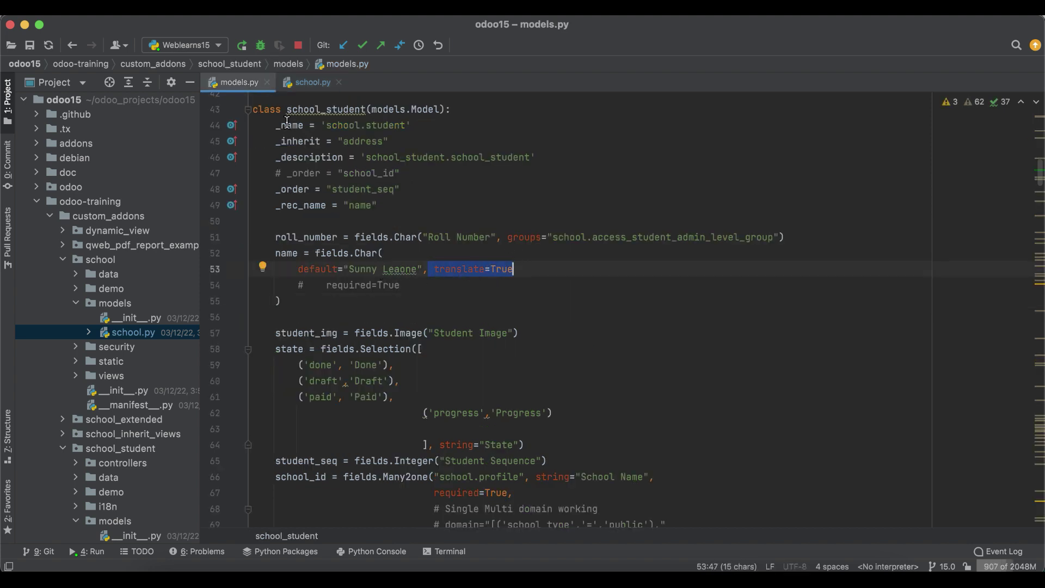
{"action": "left_click", "coordinate": [308, 83]}
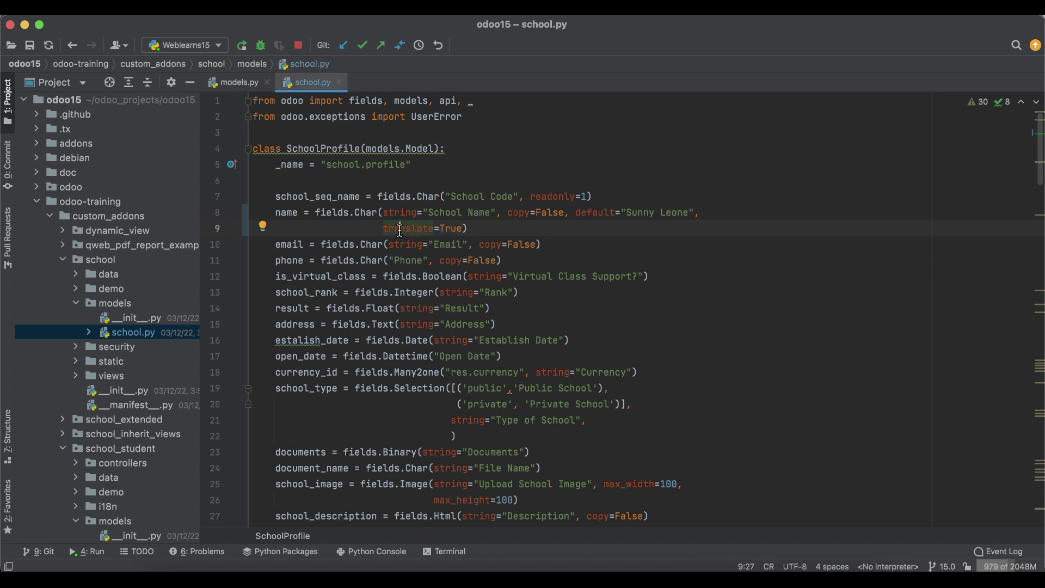
{"action": "double_click", "coordinate": [287, 212]}
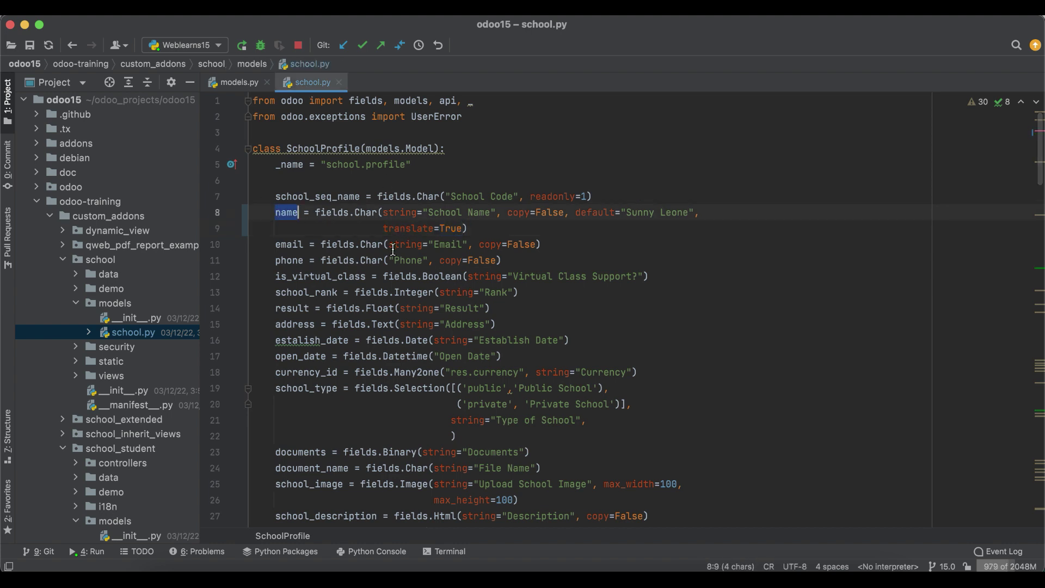
{"action": "left_click", "coordinate": [382, 229]}
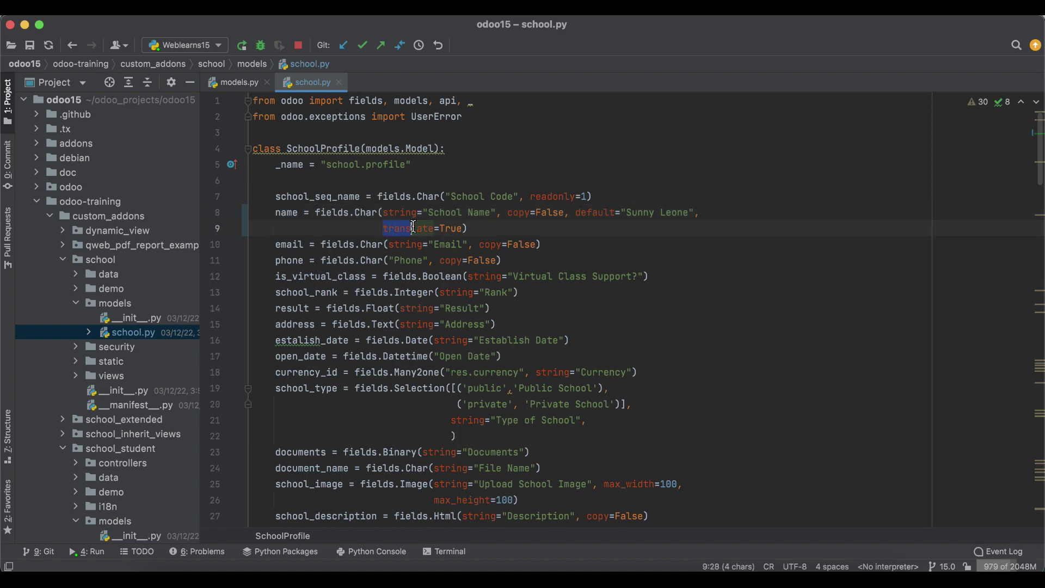
Restart the Weblearns15 server, and switch to Brave to reload the Odoo page.
{"action": "left_click", "coordinate": [241, 45]}
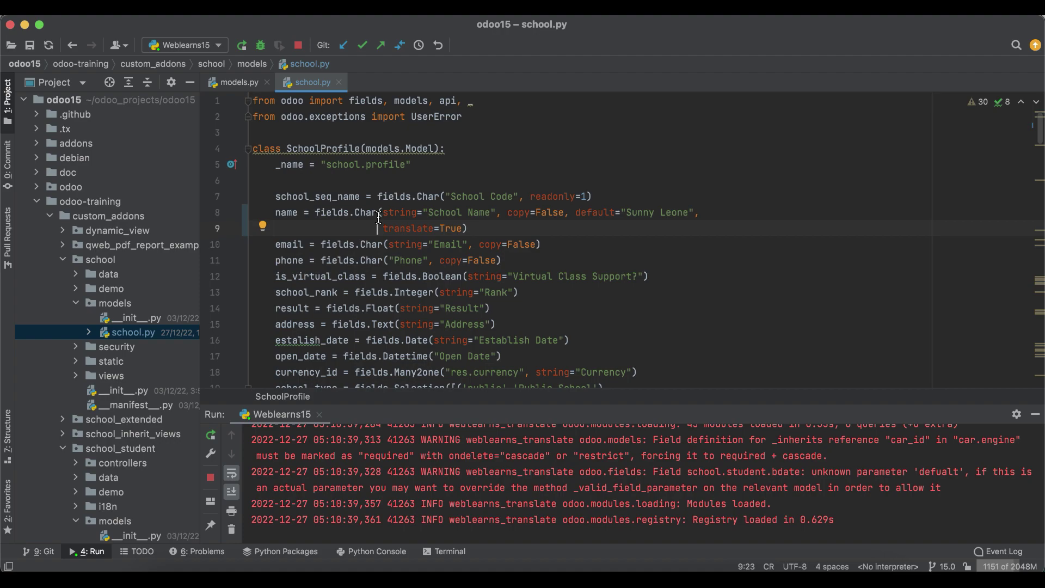
{"action": "left_click", "coordinate": [301, 571]}
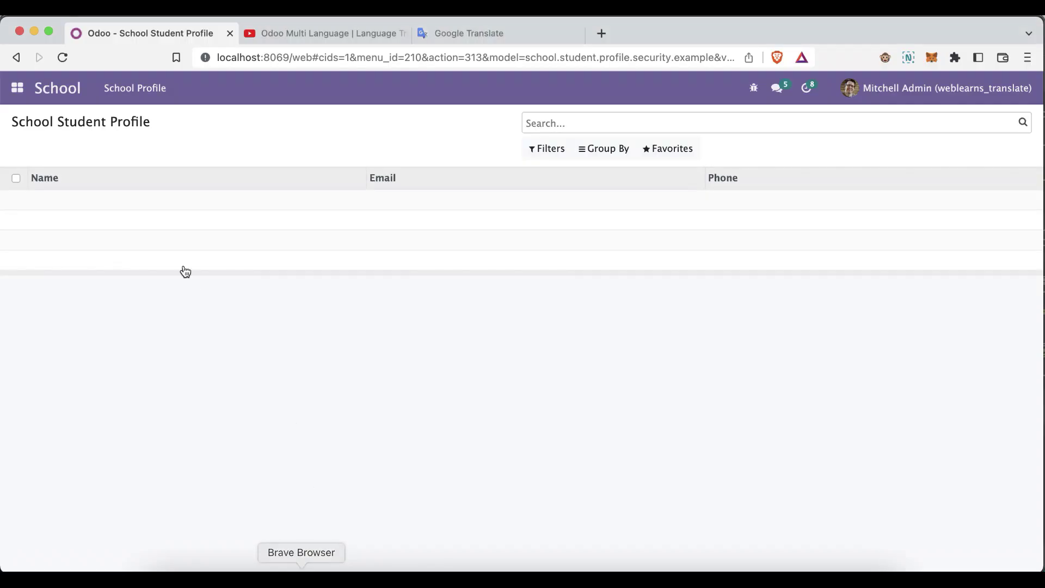
{"action": "left_click", "coordinate": [63, 57]}
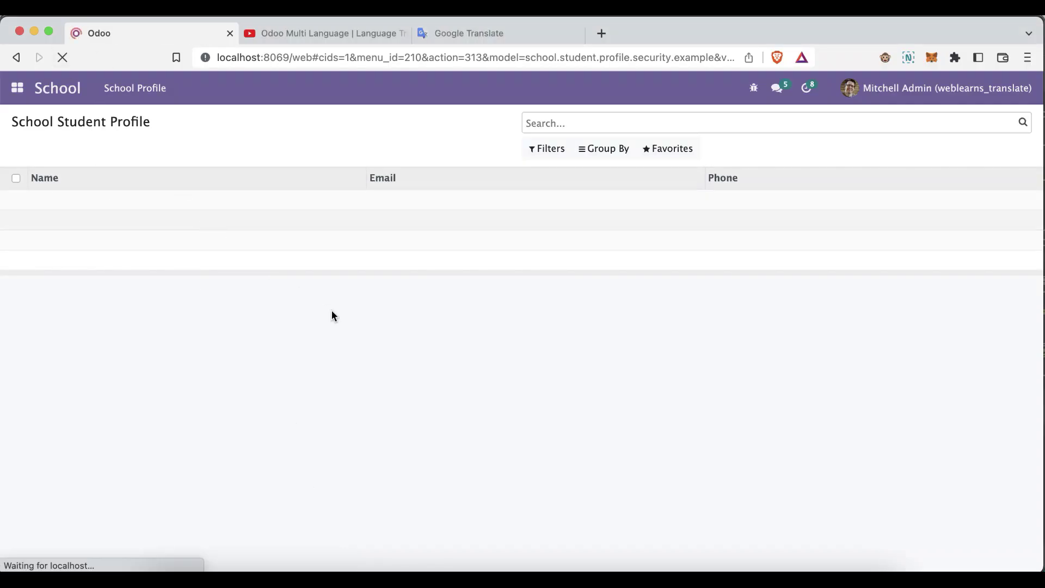
Open the Models list under the database structure section of Odoo's technical settings.
{"action": "left_click", "coordinate": [19, 94]}
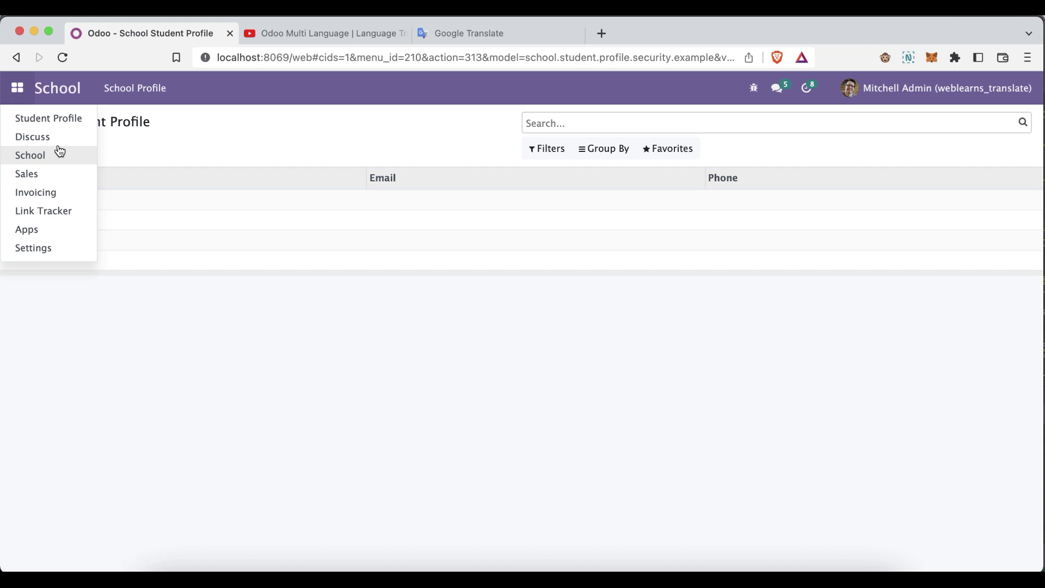
{"action": "left_click", "coordinate": [60, 248]}
{"action": "left_click", "coordinate": [432, 87]}
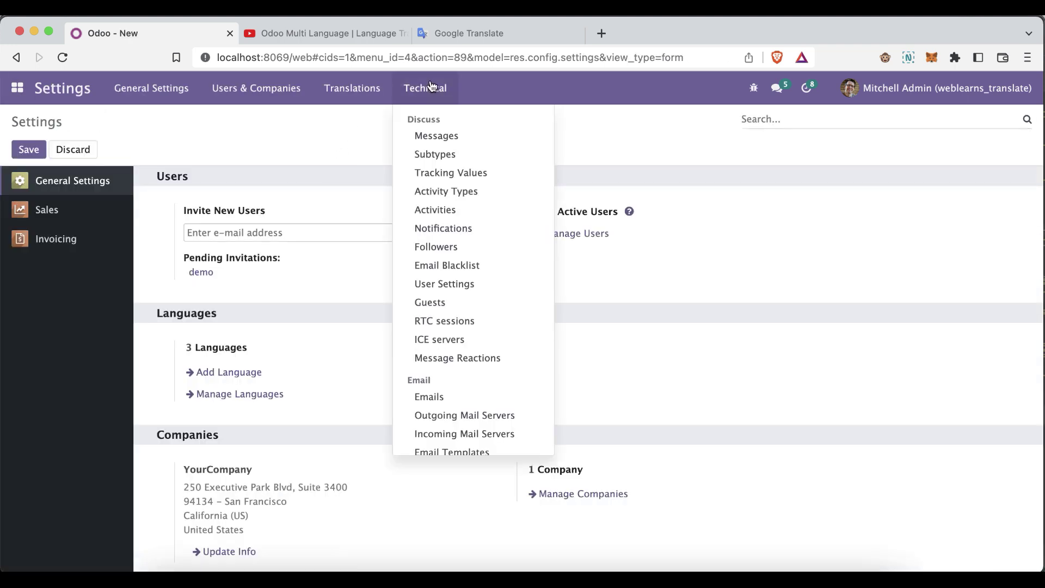
{"action": "scroll", "coordinate": [443, 355], "scroll_direction": "down", "scroll_amount": 3}
{"action": "scroll", "coordinate": [446, 357], "scroll_direction": "down", "scroll_amount": 1}
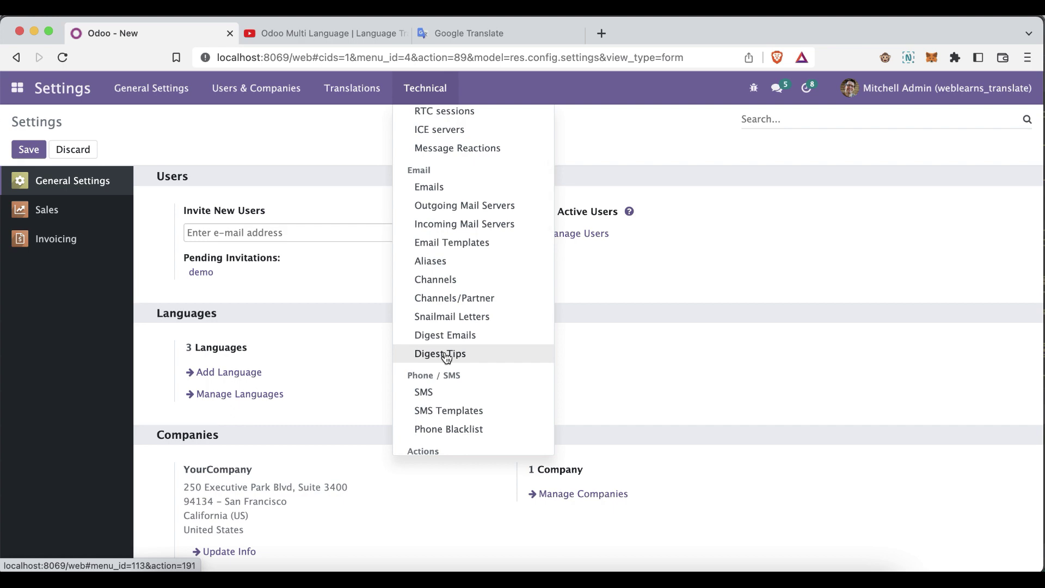
{"action": "scroll", "coordinate": [446, 357], "scroll_direction": "down", "scroll_amount": 10}
{"action": "scroll", "coordinate": [446, 356], "scroll_direction": "up", "scroll_amount": 3}
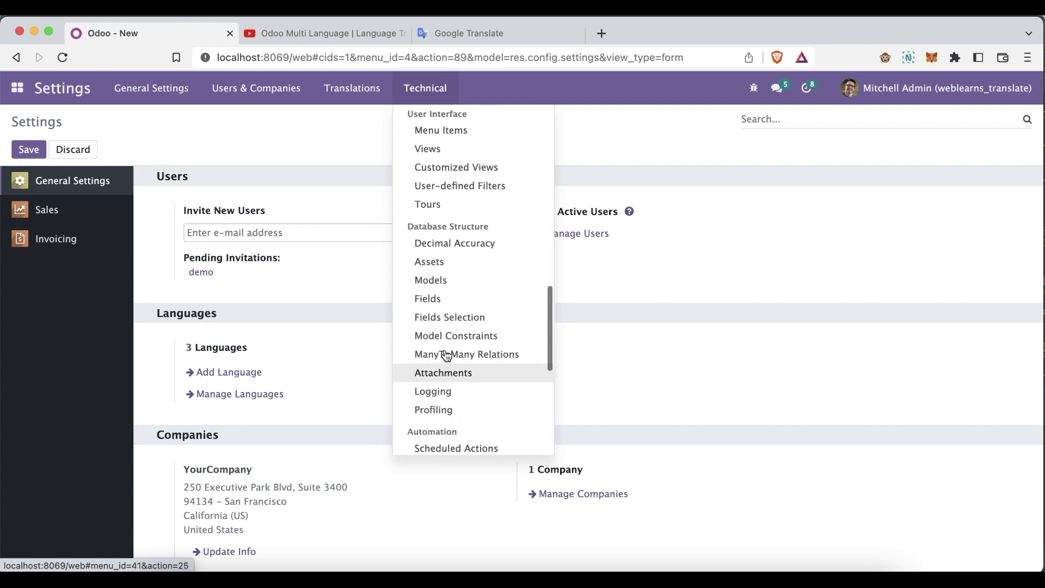
{"action": "left_click", "coordinate": [441, 282]}
Search the models for "school" and open the school.profile model.
{"action": "type", "text": "schoo"}
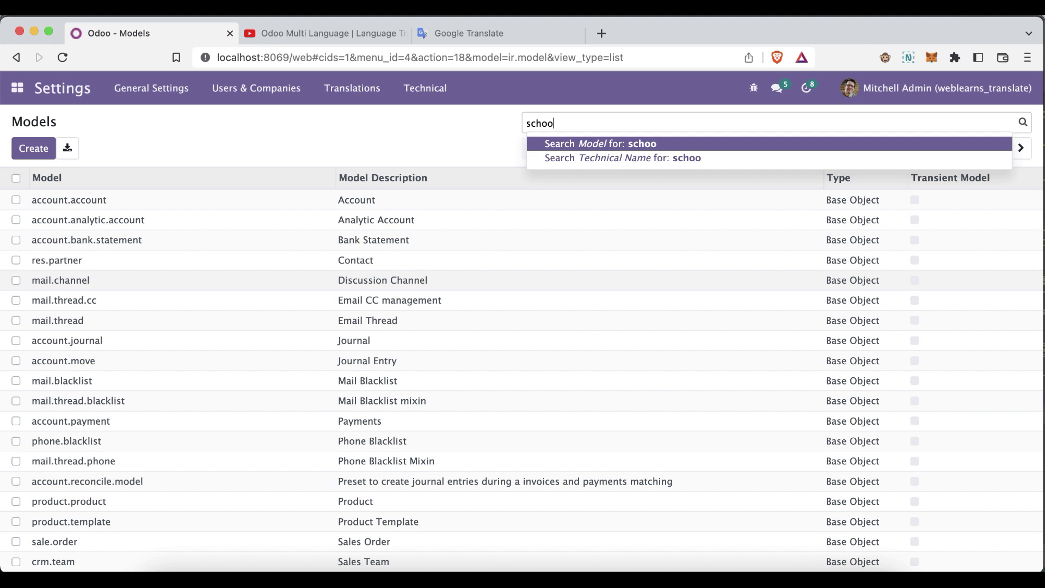
{"action": "type", "text": "l"}
{"action": "key", "text": "Return"}
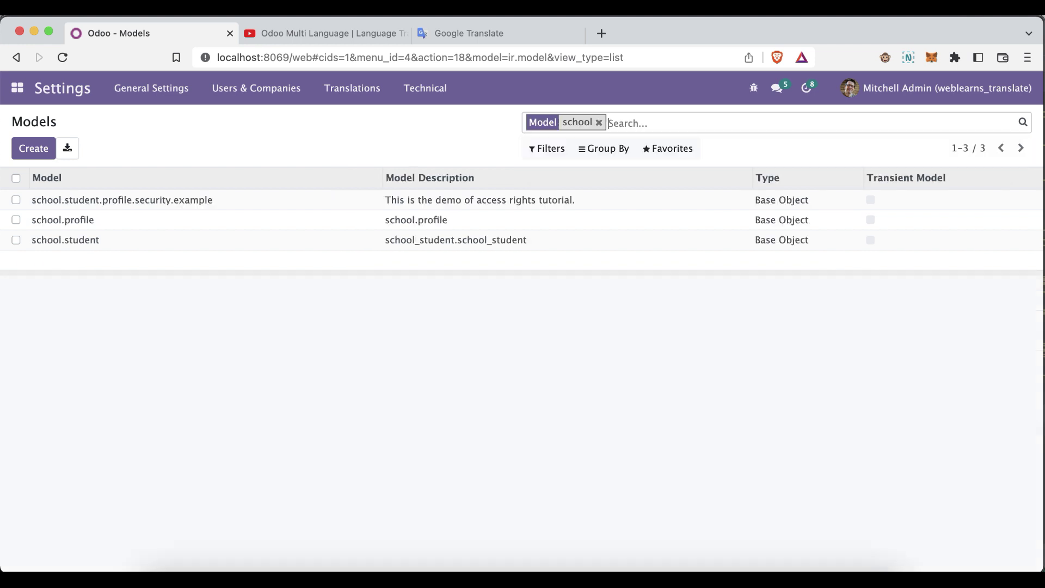
{"action": "left_click", "coordinate": [256, 223]}
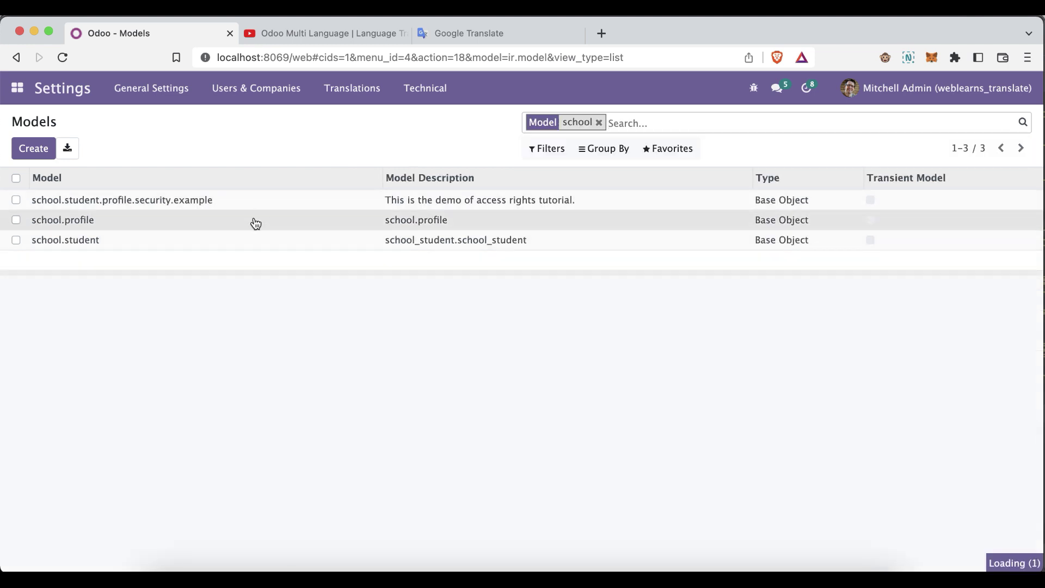
Grant the Base User entry of school.profile read, write, create and delete access, and save the model.
{"action": "left_click", "coordinate": [34, 153]}
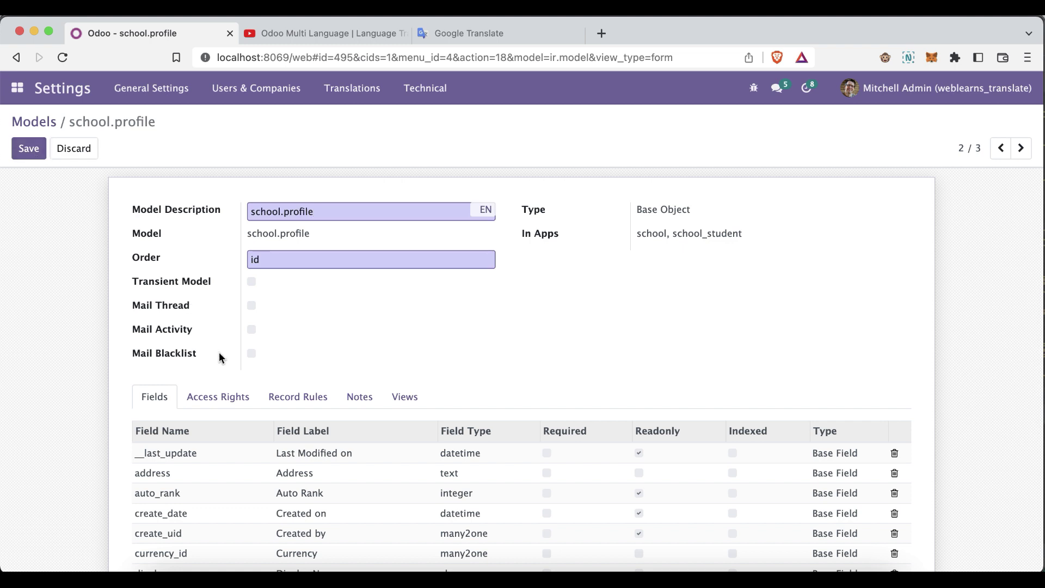
{"action": "left_click", "coordinate": [277, 402]}
{"action": "left_click", "coordinate": [228, 401]}
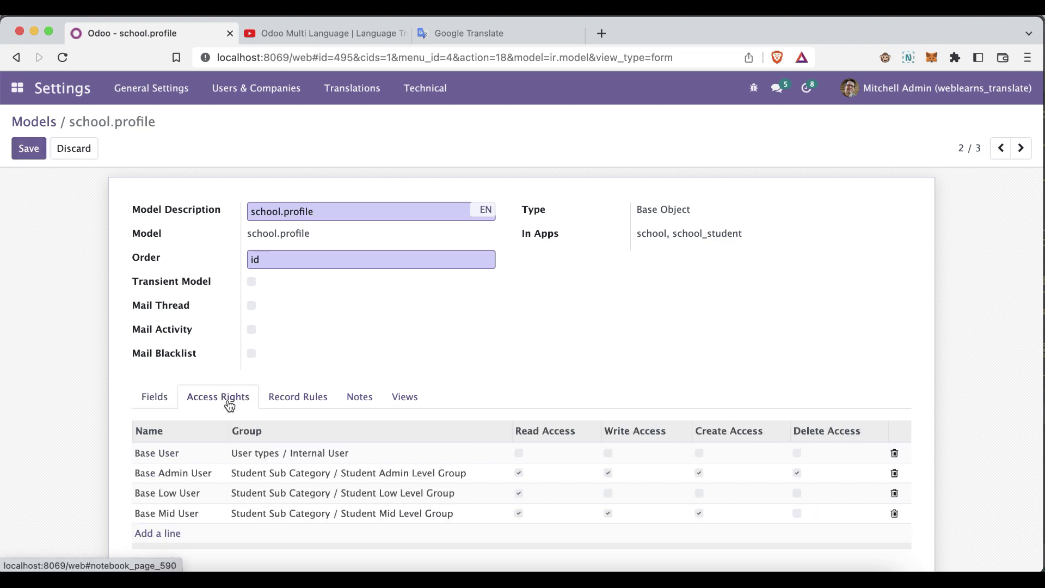
{"action": "left_click", "coordinate": [517, 427]}
{"action": "left_click", "coordinate": [519, 426]}
{"action": "left_click", "coordinate": [607, 427]}
{"action": "left_click", "coordinate": [699, 426]}
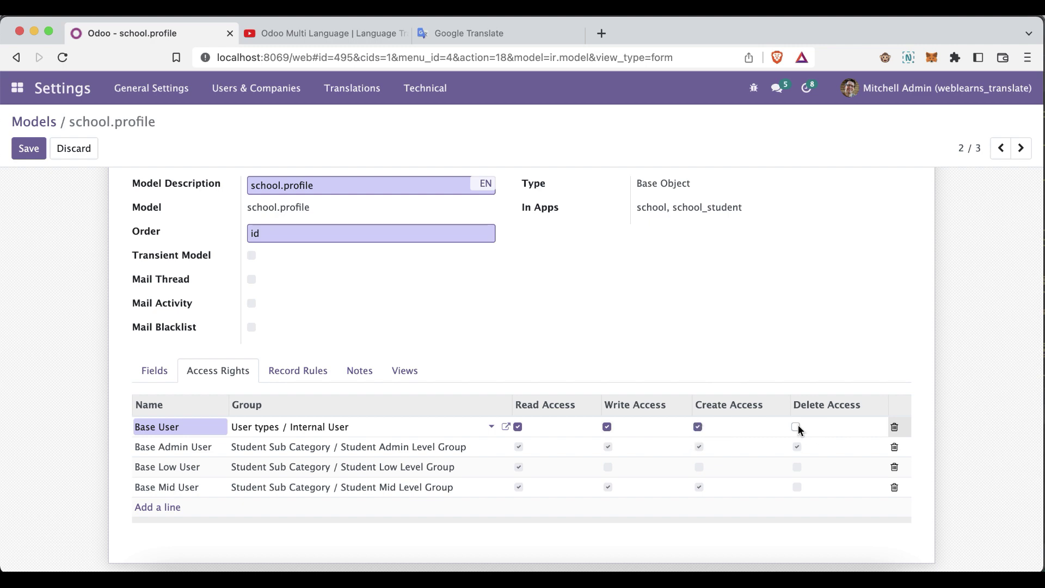
{"action": "left_click", "coordinate": [28, 149]}
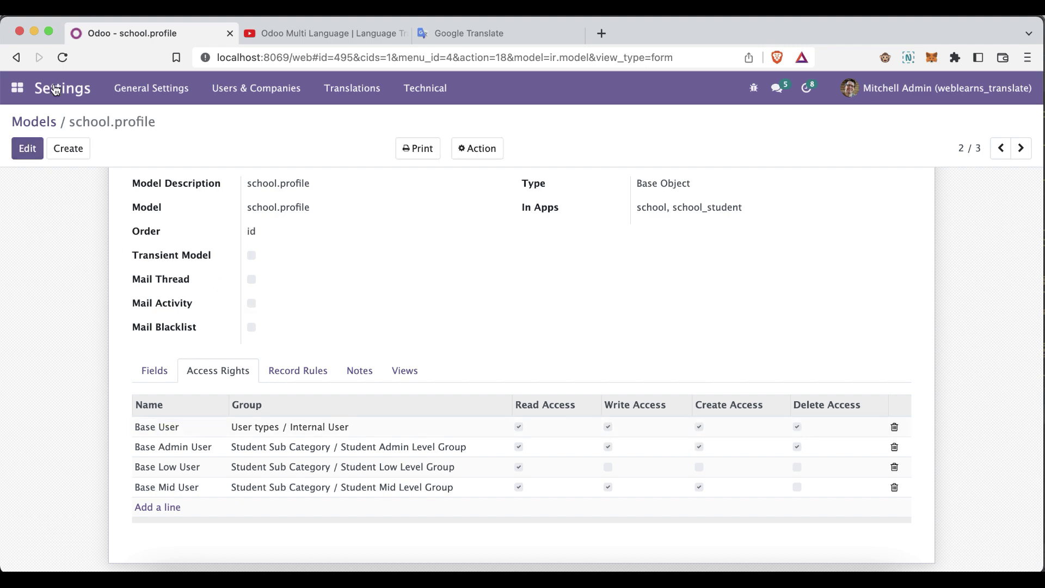
Reload the page and open the School XML3 record from the School app's School Profile list.
{"action": "left_click", "coordinate": [63, 55]}
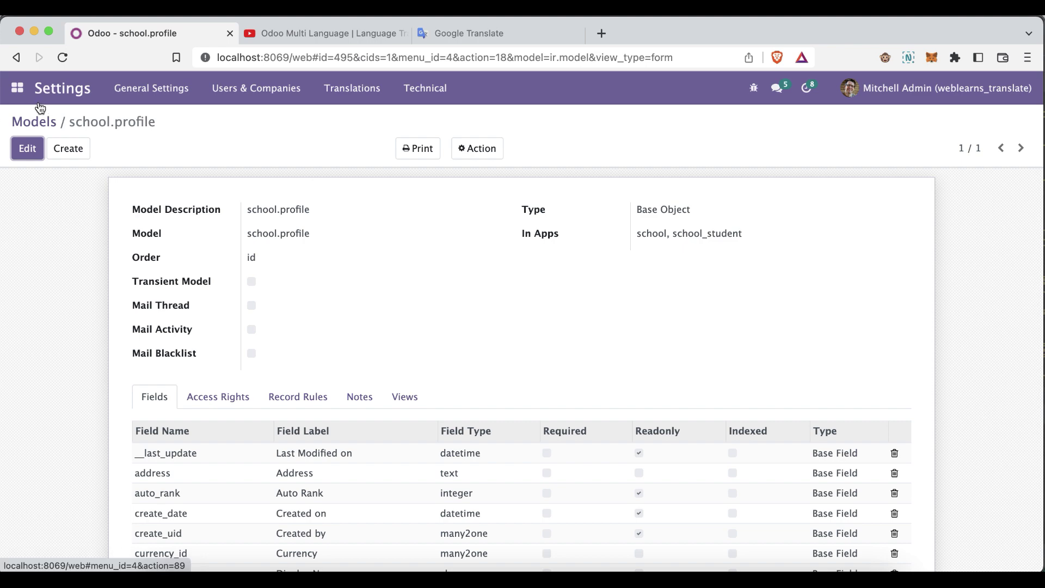
{"action": "left_click", "coordinate": [17, 88]}
{"action": "left_click", "coordinate": [31, 155]}
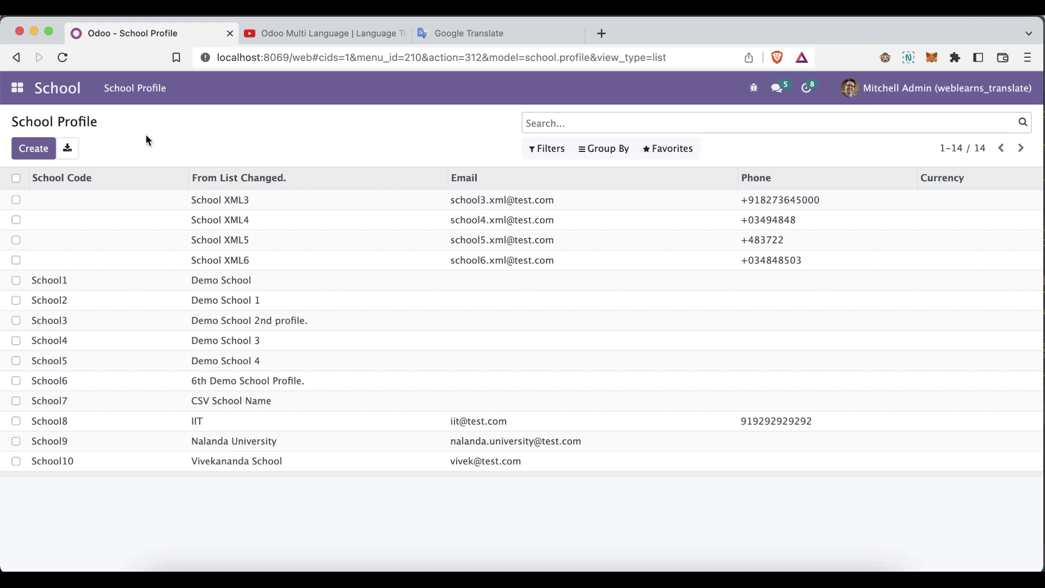
{"action": "left_click", "coordinate": [130, 201]}
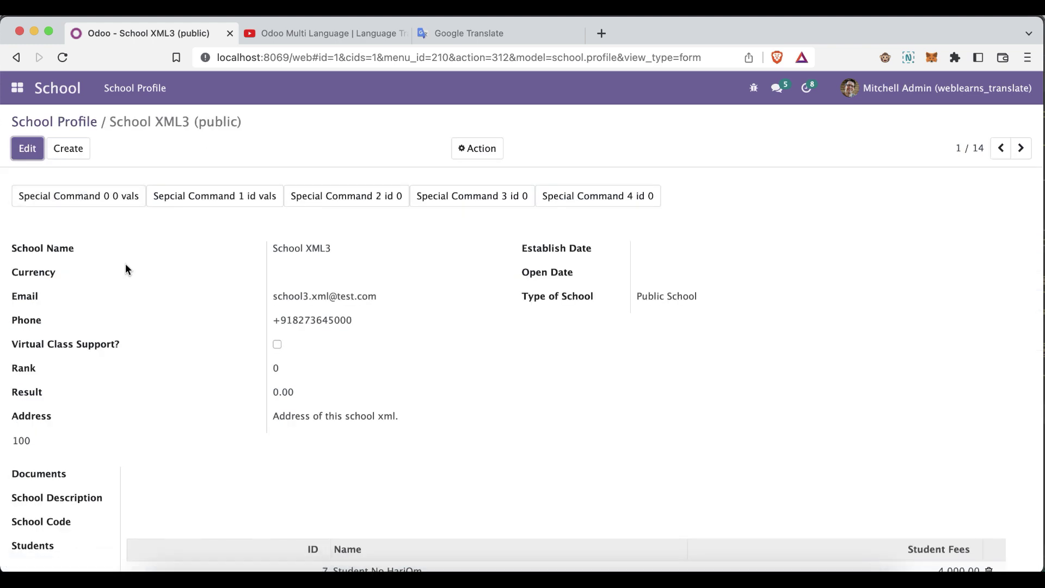
Make the School XML3 record editable and compare its School Name and Address fields for a translation option.
{"action": "left_click", "coordinate": [28, 149]}
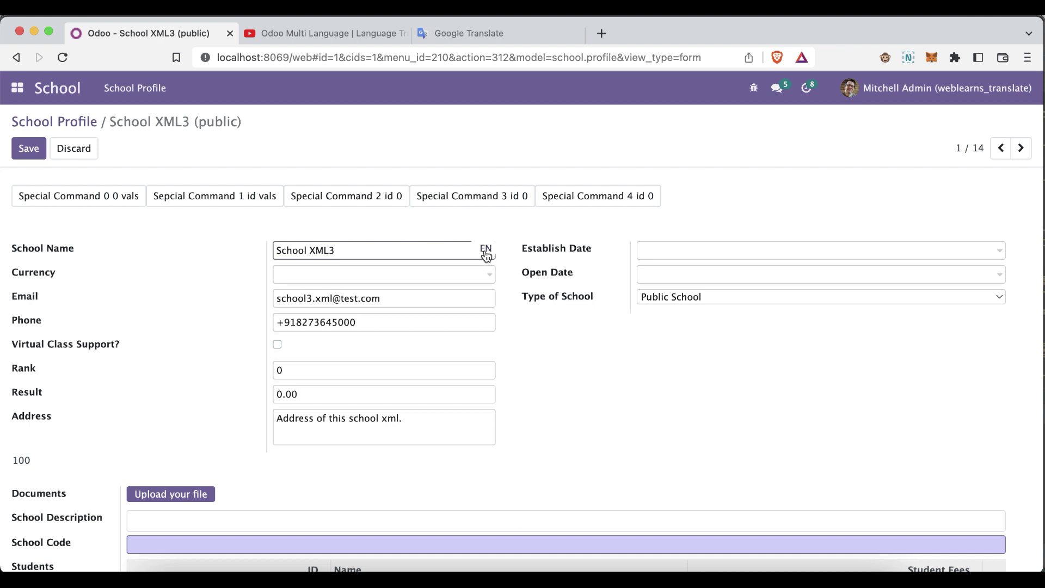
{"action": "left_click", "coordinate": [391, 427]}
{"action": "left_click_drag", "start_coordinate": [12, 416], "coordinate": [54, 417]}
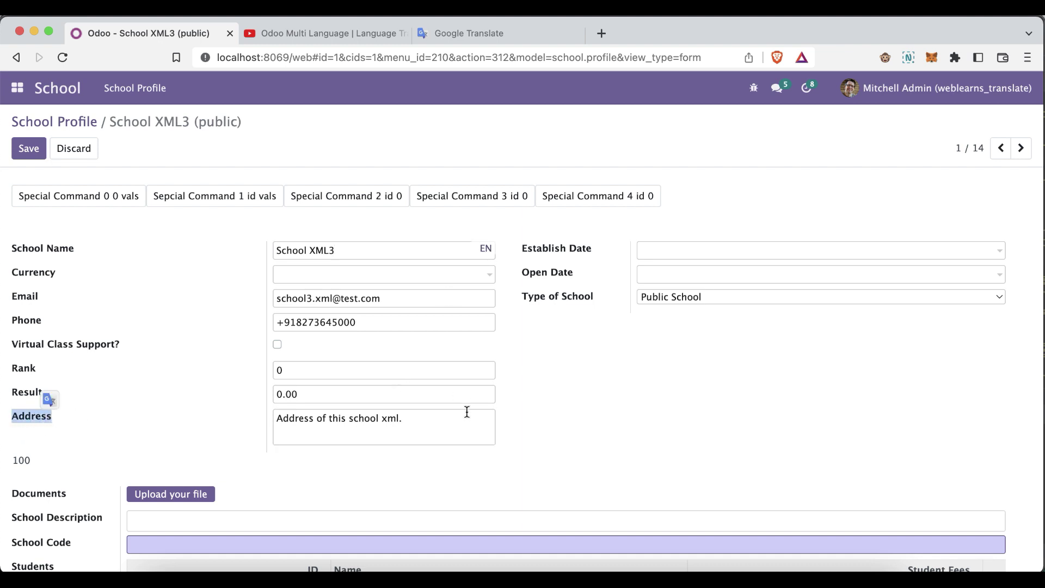
{"action": "left_click", "coordinate": [430, 425]}
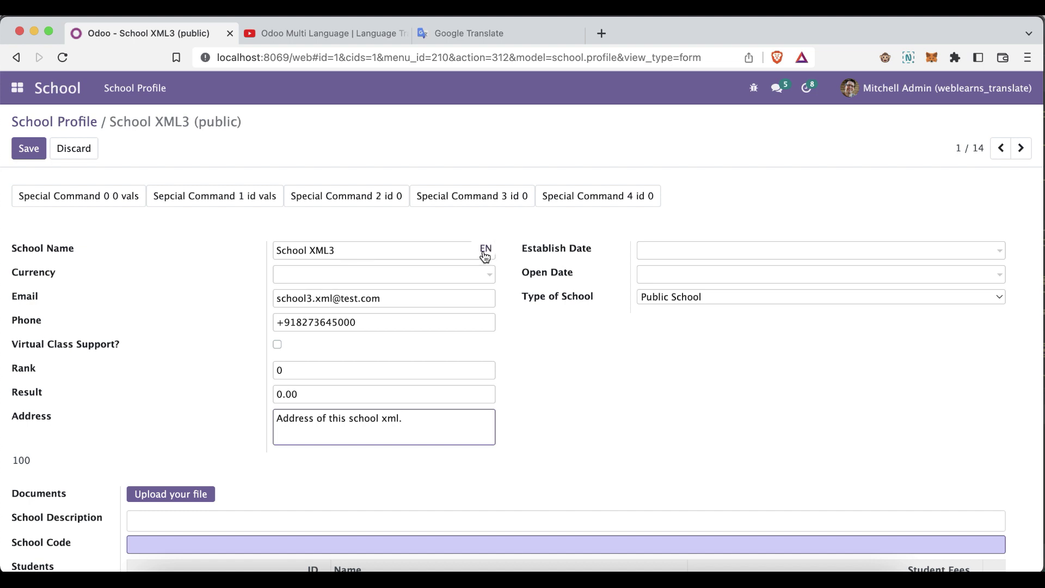
Review the translate=True attribute on the name field of school.py in PyCharm, and return to the browser.
{"action": "left_click", "coordinate": [370, 567]}
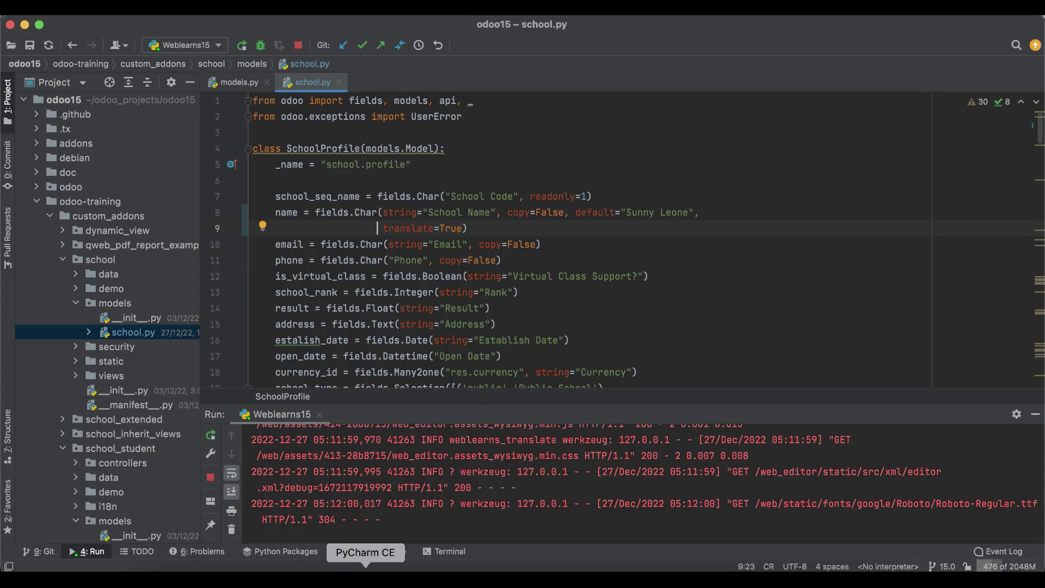
{"action": "left_click_drag", "start_coordinate": [381, 228], "coordinate": [463, 228]}
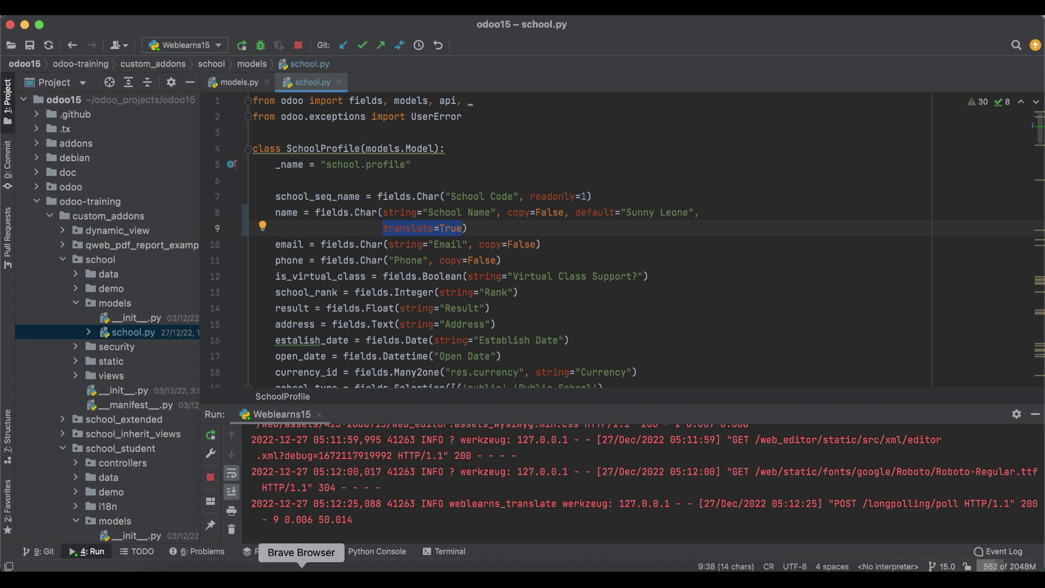
{"action": "left_click", "coordinate": [301, 578]}
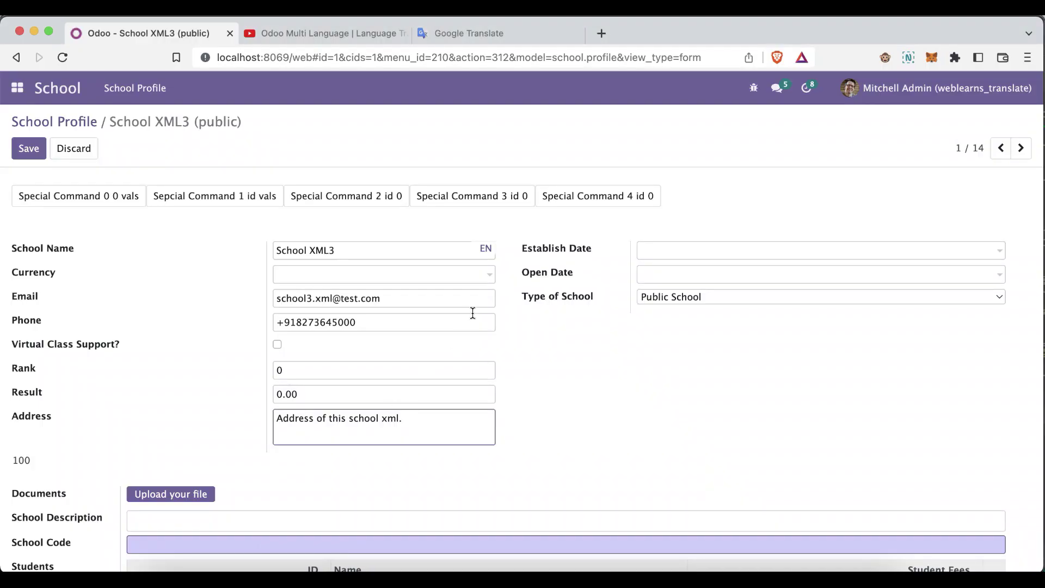
Open the School Name's translations and examine its Arabic, English (US) and Hindi values.
{"action": "left_click", "coordinate": [486, 251]}
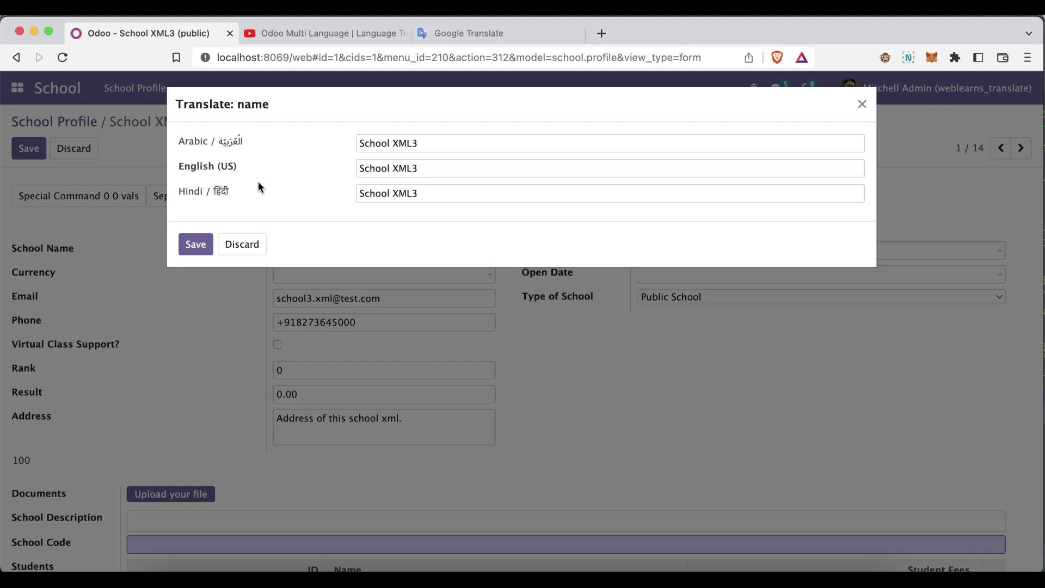
{"action": "triple_click", "coordinate": [180, 144]}
{"action": "left_click", "coordinate": [436, 141]}
{"action": "left_click_drag", "start_coordinate": [362, 141], "coordinate": [429, 139]}
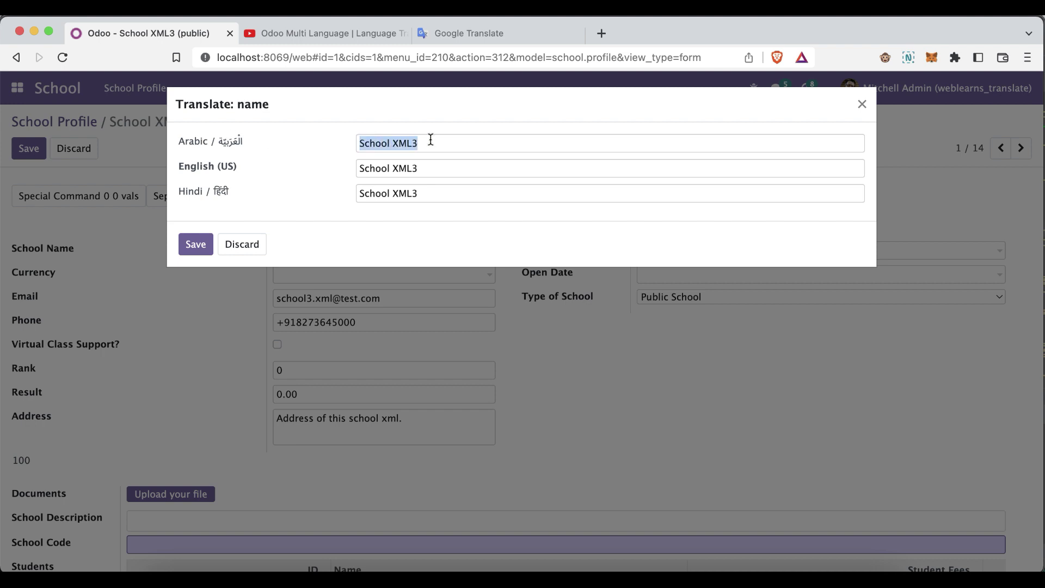
{"action": "left_click_drag", "start_coordinate": [359, 168], "coordinate": [436, 165]}
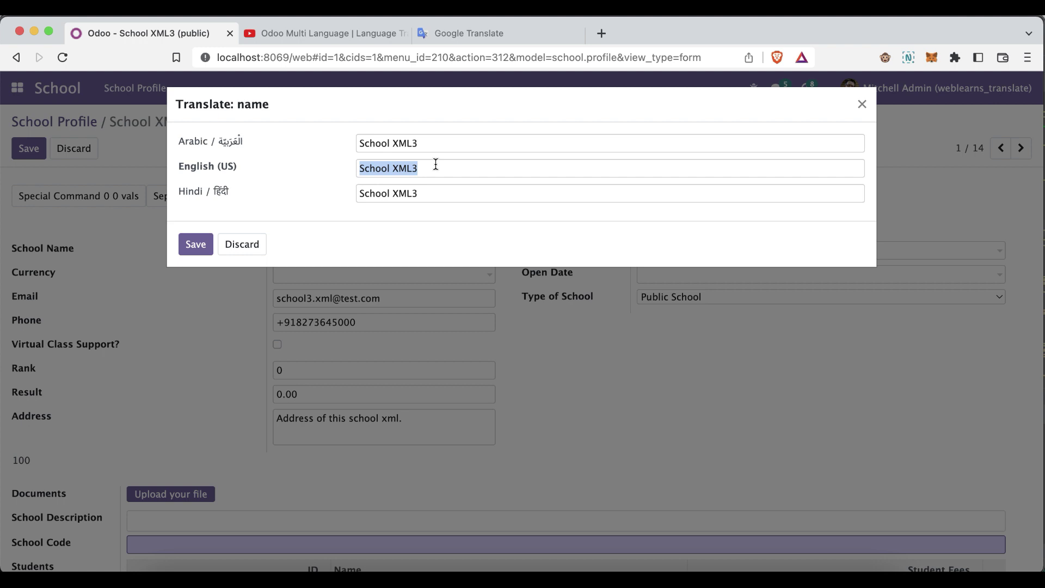
{"action": "left_click_drag", "start_coordinate": [364, 190], "coordinate": [430, 191]}
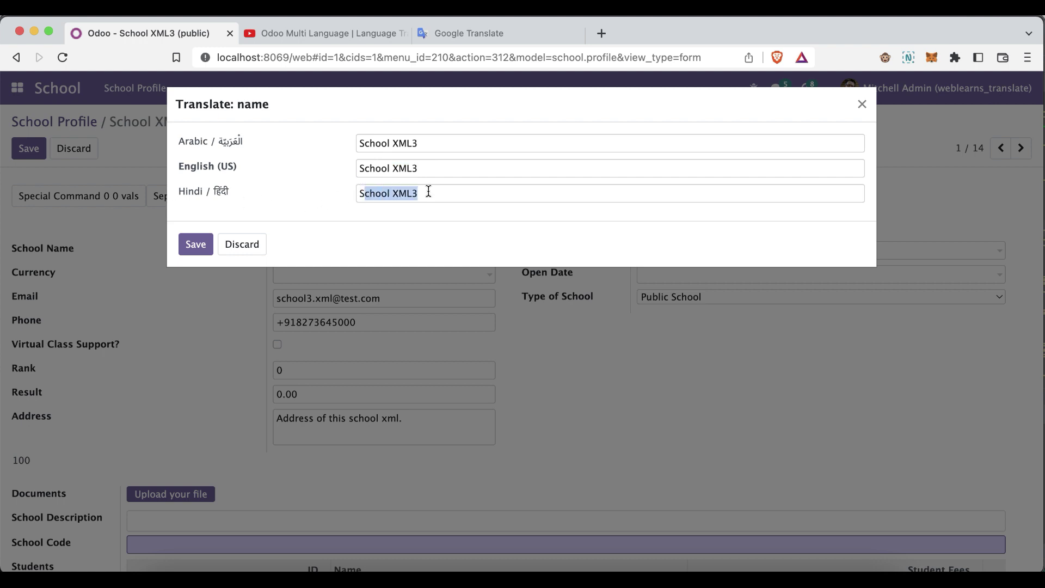
Translate the School Name into Hindi with Google Translate and enter "स्कूल XML3" as its Hindi value.
{"action": "triple_click", "coordinate": [432, 193]}
{"action": "key", "text": "super+c"}
{"action": "left_click", "coordinate": [479, 34]}
{"action": "key", "text": "super+v"}
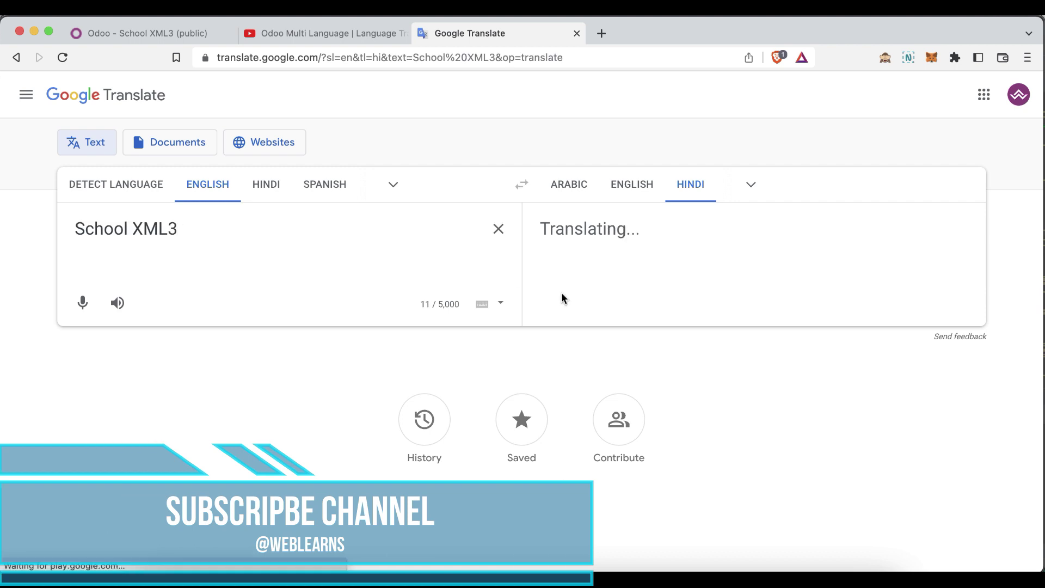
{"action": "left_click", "coordinate": [890, 303]}
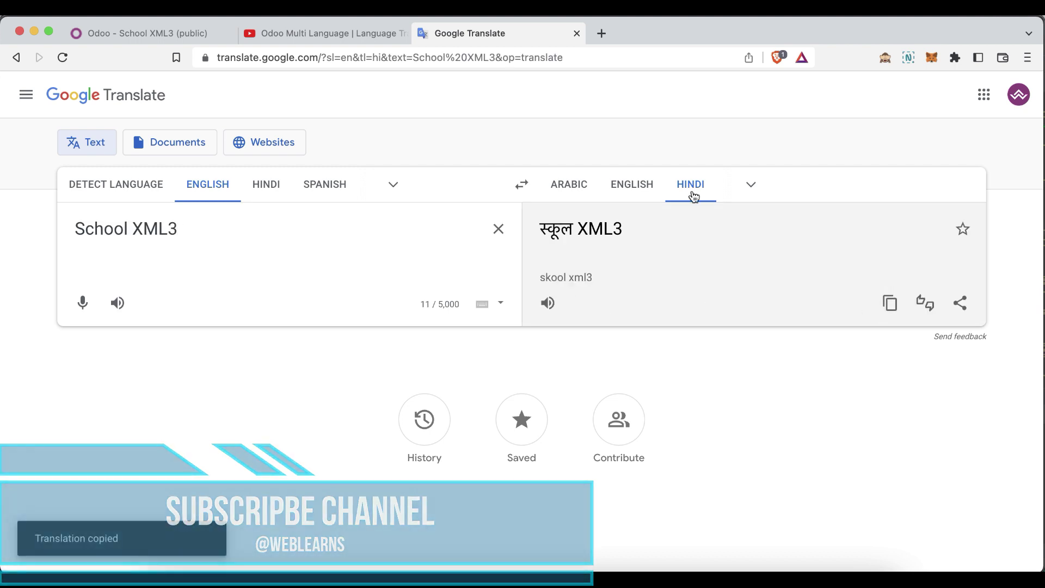
{"action": "left_click", "coordinate": [192, 35]}
{"action": "key", "text": "super+v"}
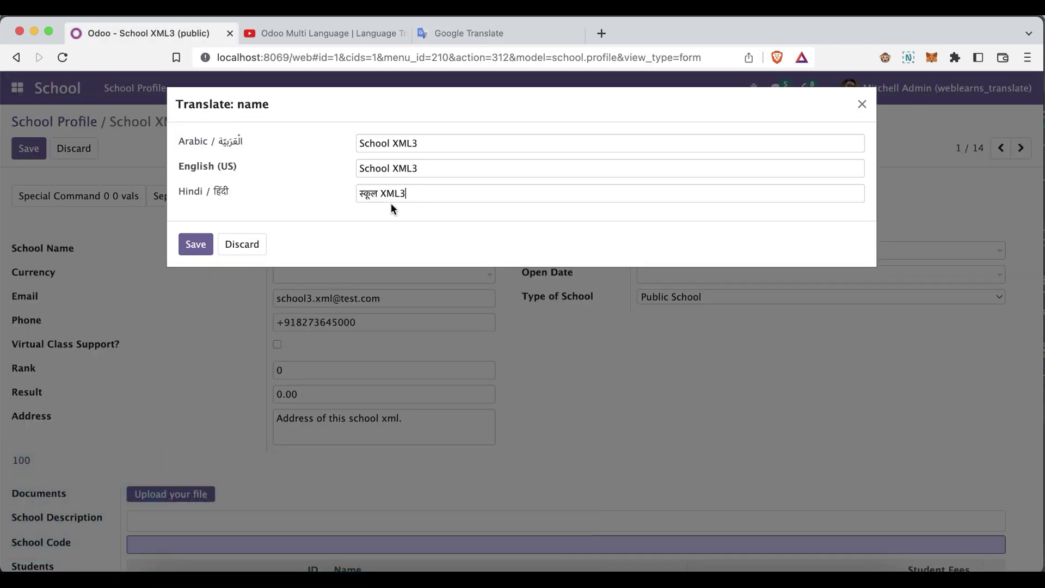
Translate the School Name into Arabic with Google Translate, enter "مدرسة XML3" as its Arabic value, and save the translations and the record.
{"action": "left_click", "coordinate": [463, 33]}
{"action": "left_click", "coordinate": [576, 190]}
{"action": "left_click", "coordinate": [890, 304]}
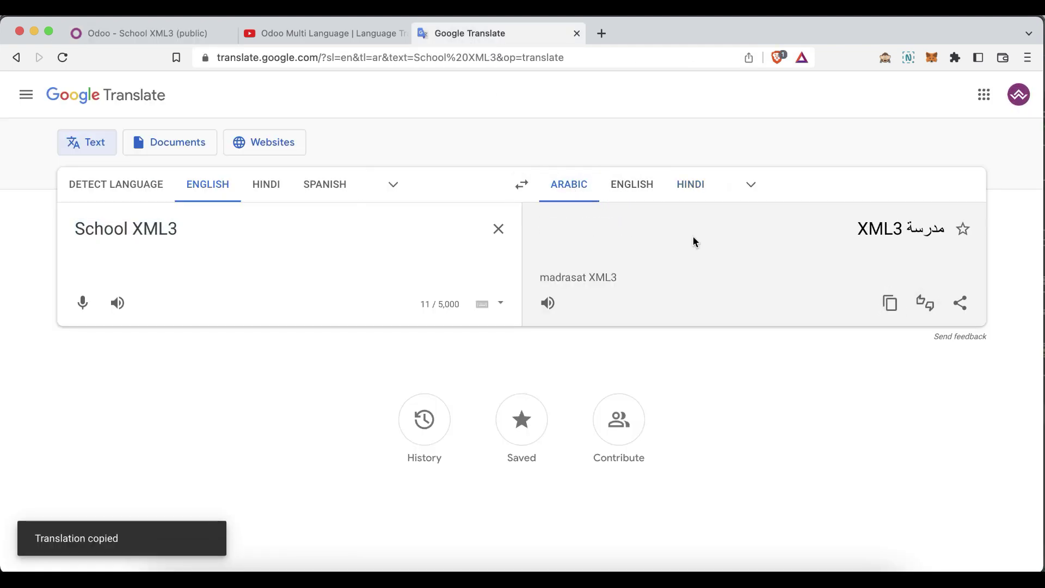
{"action": "left_click", "coordinate": [192, 34]}
{"action": "triple_click", "coordinate": [376, 145]}
{"action": "key", "text": "super+v"}
{"action": "left_click", "coordinate": [188, 250]}
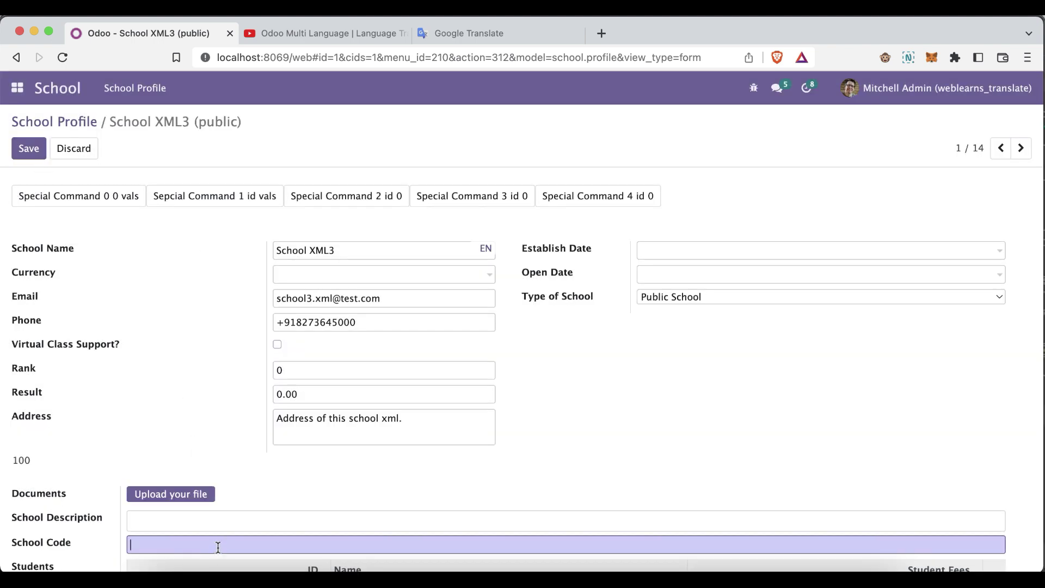
{"action": "left_click", "coordinate": [29, 148]}
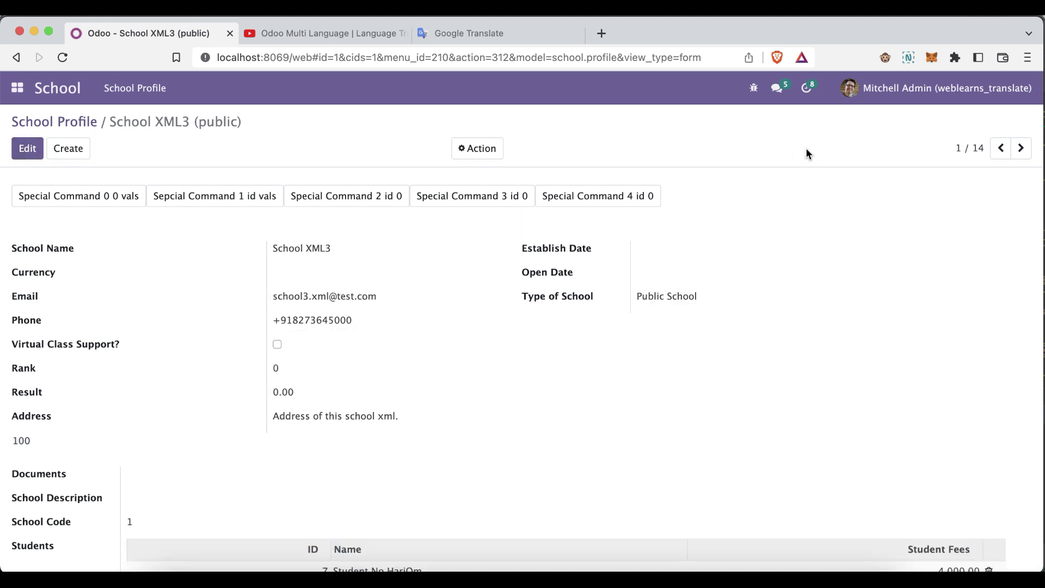
Set the user's preferred language to Arabic and check the School Name on the record.
{"action": "left_click", "coordinate": [857, 90]}
{"action": "left_click", "coordinate": [867, 182]}
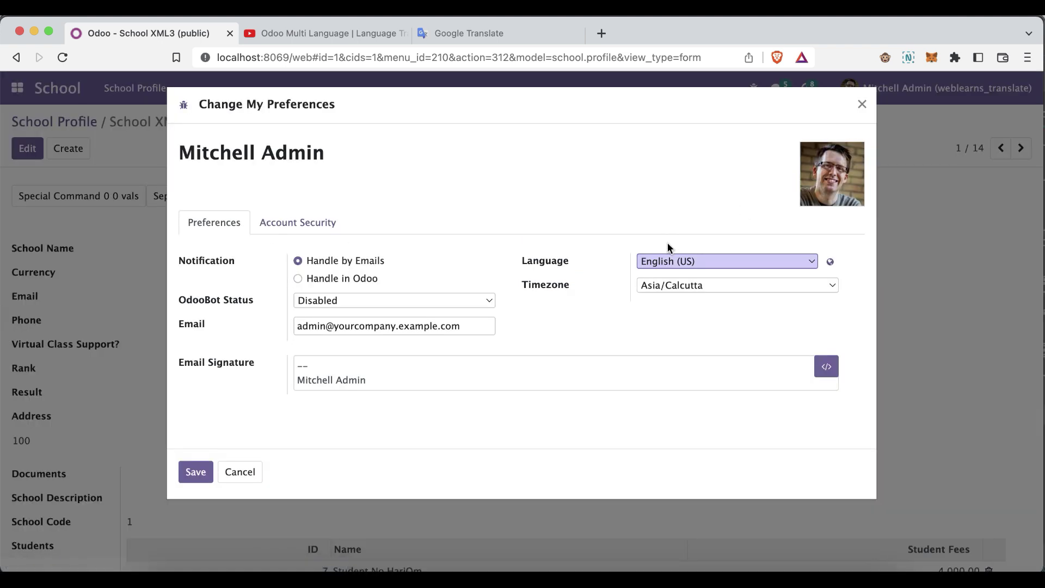
{"action": "left_click", "coordinate": [671, 257]}
{"action": "left_click", "coordinate": [673, 246]}
{"action": "left_click", "coordinate": [197, 472]}
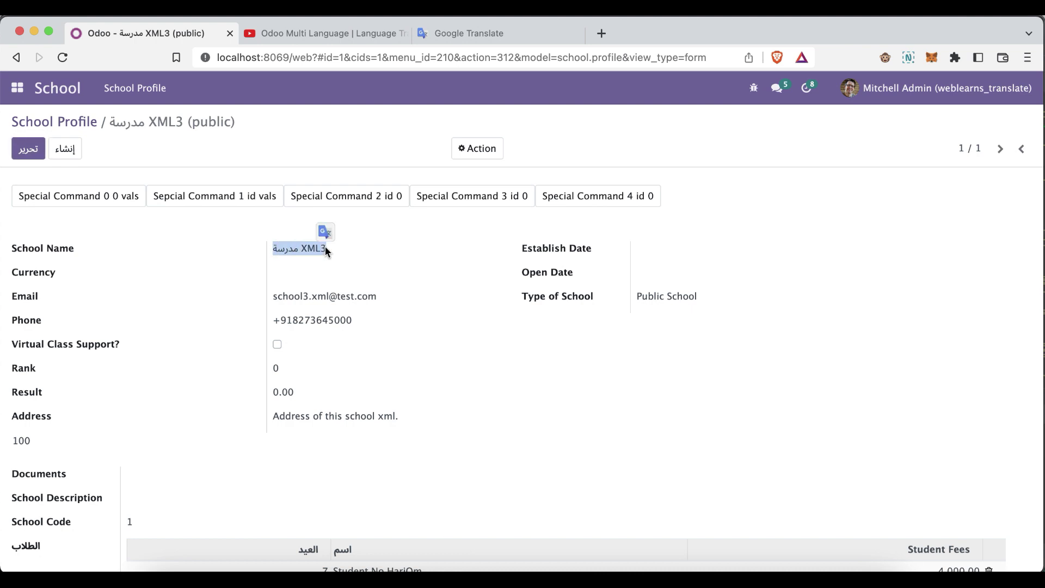
{"action": "left_click", "coordinate": [309, 283]}
Set the user's preferred language to Hindi and check the School Name on the record.
{"action": "left_click", "coordinate": [871, 90]}
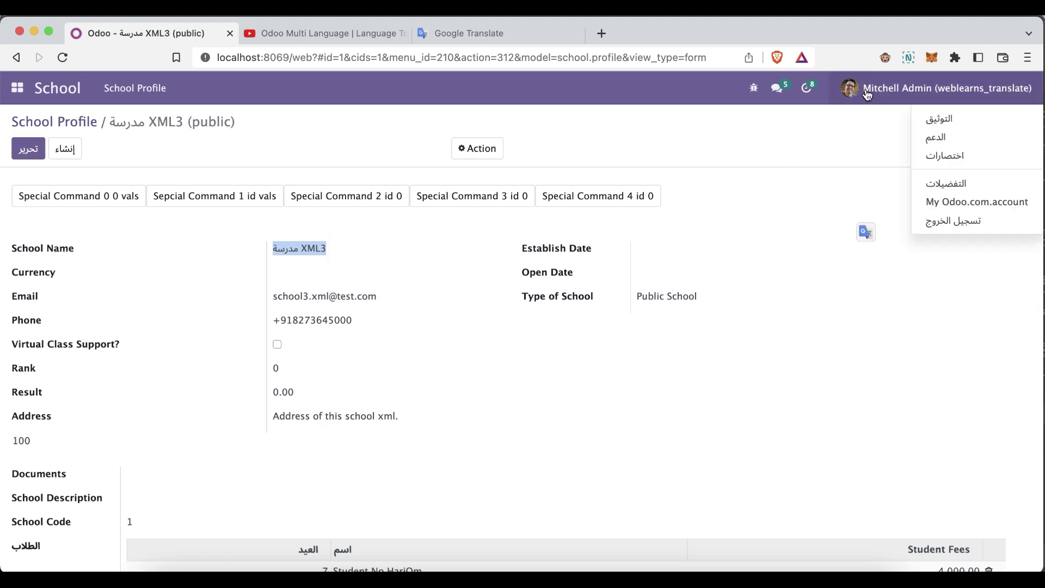
{"action": "left_click", "coordinate": [929, 181]}
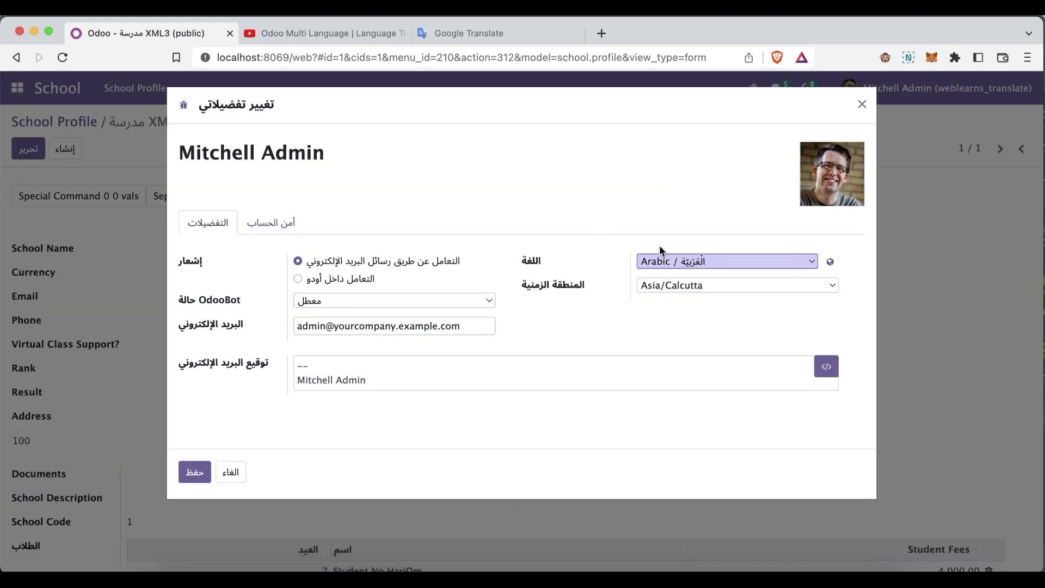
{"action": "left_click", "coordinate": [662, 260]}
{"action": "left_click", "coordinate": [664, 294]}
{"action": "left_click", "coordinate": [206, 467]}
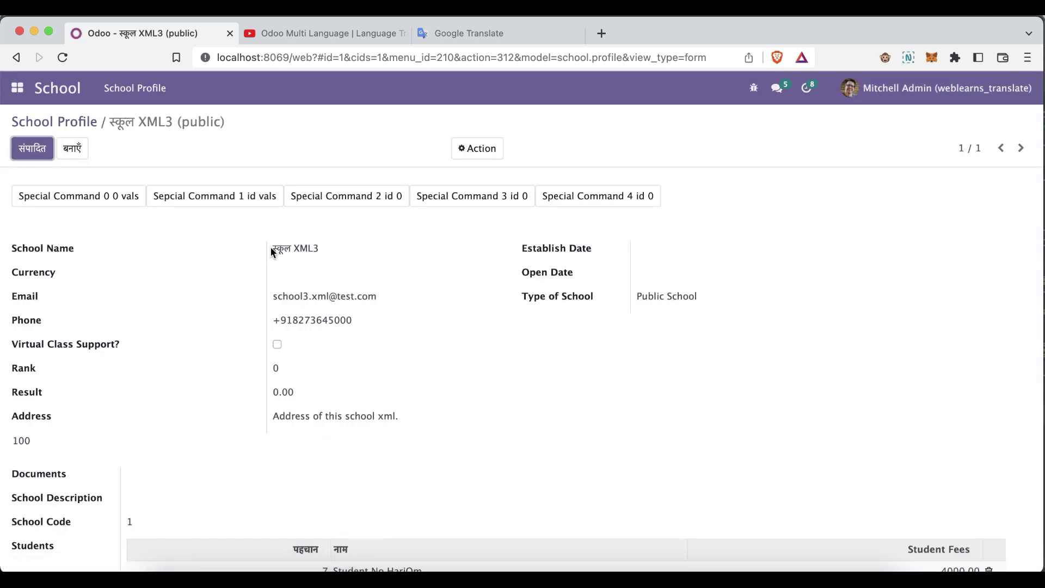
{"action": "left_click_drag", "start_coordinate": [271, 250], "coordinate": [317, 247]}
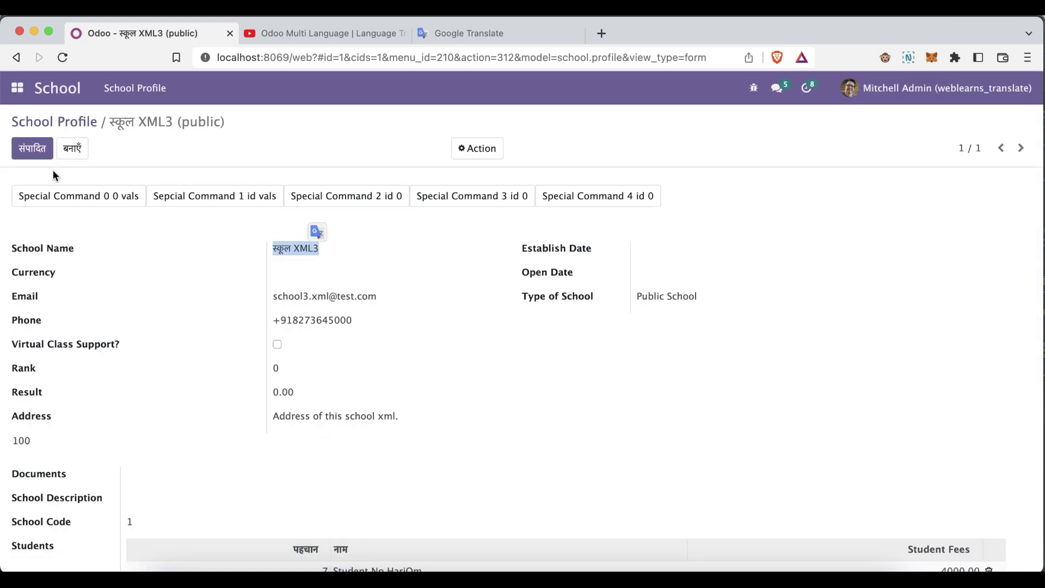
Make the school record editable and switch the user's preferred language back to Arabic.
{"action": "left_click", "coordinate": [33, 149]}
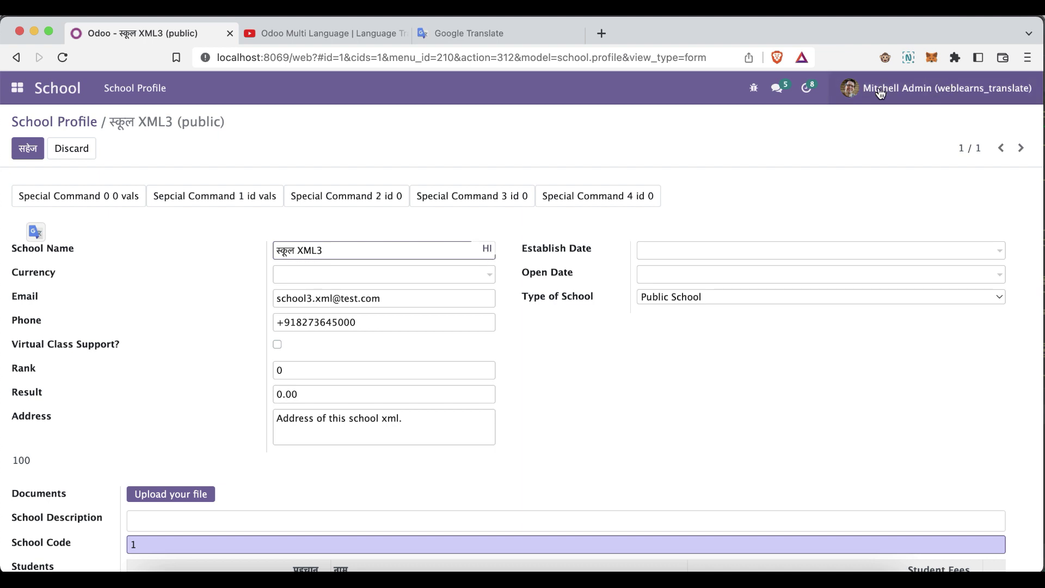
{"action": "left_click", "coordinate": [947, 87]}
{"action": "left_click", "coordinate": [854, 181]}
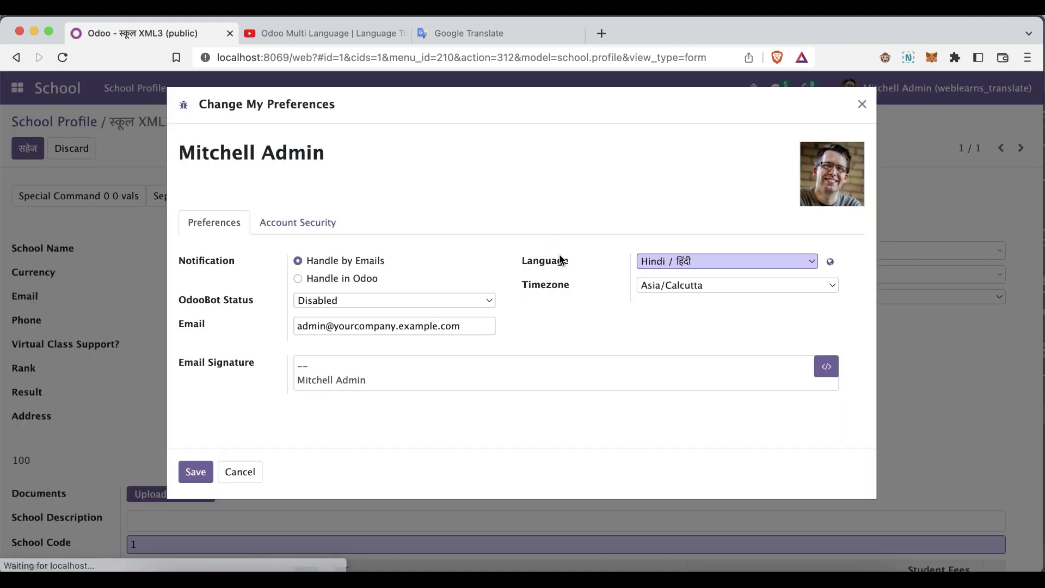
{"action": "left_click", "coordinate": [708, 262]}
{"action": "left_click", "coordinate": [708, 226]}
{"action": "left_click", "coordinate": [195, 471]}
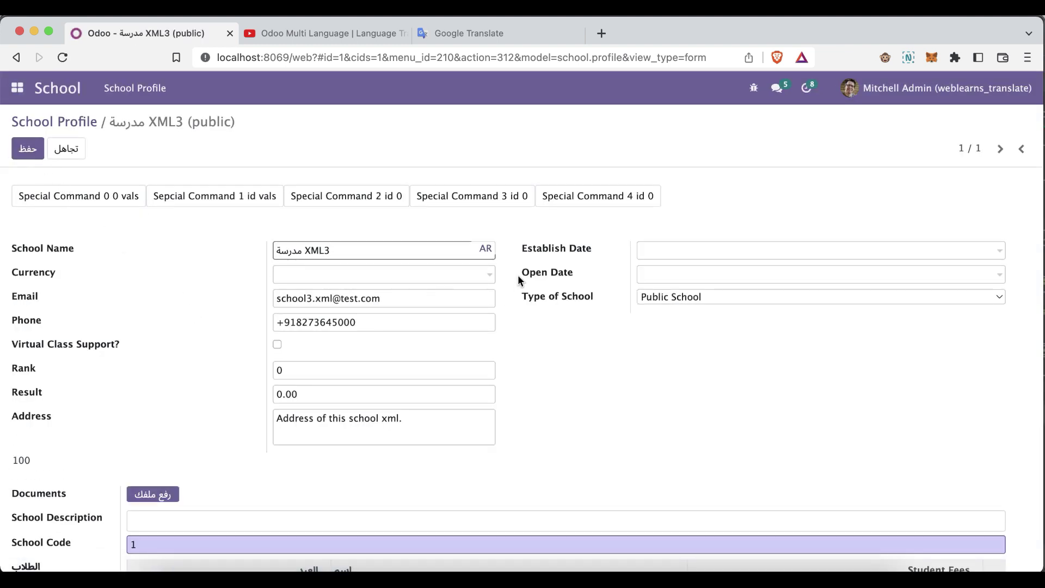
Review the School Name's translations in all three languages, discard the dialog, and return to the School Profile list.
{"action": "left_click", "coordinate": [485, 250]}
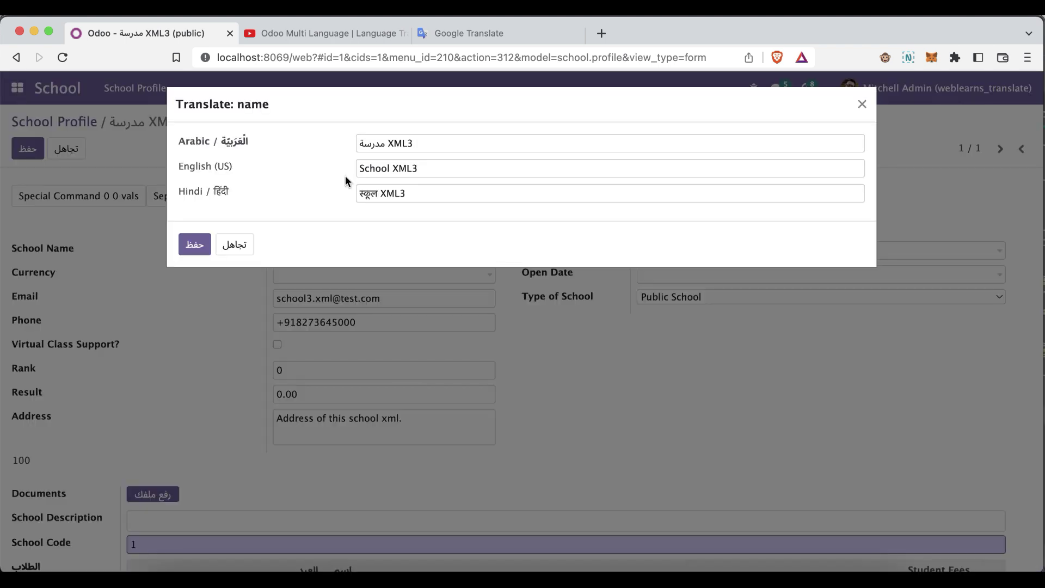
{"action": "left_click", "coordinate": [244, 255]}
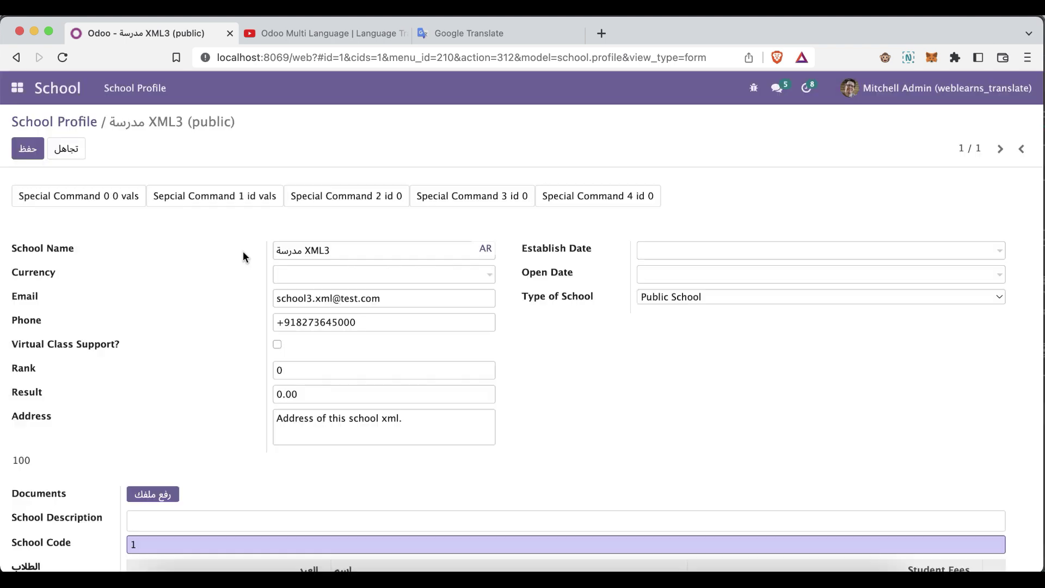
{"action": "left_click", "coordinate": [83, 123]}
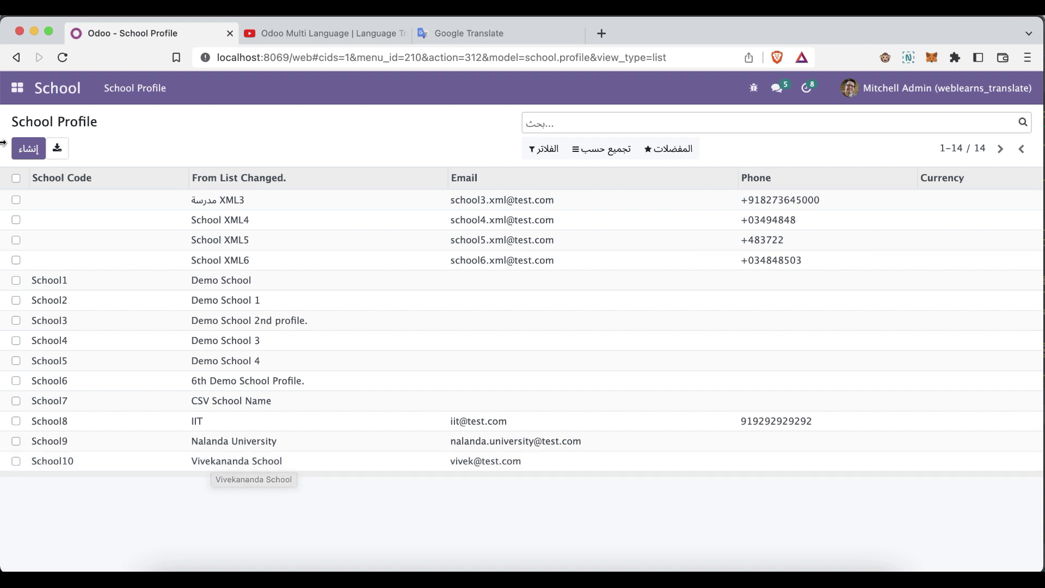
{"action": "left_click", "coordinate": [18, 89]}
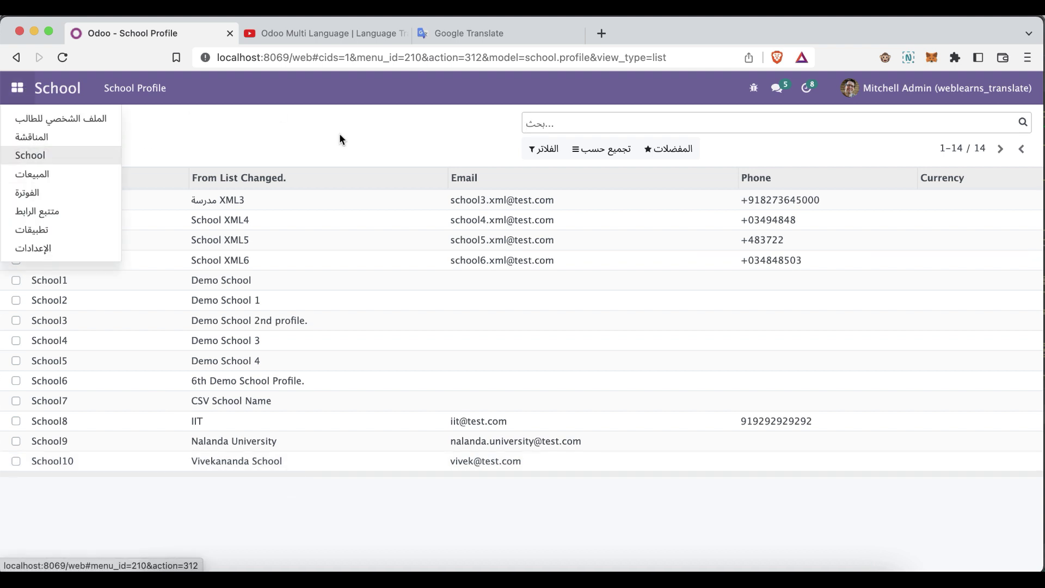
Set the user's preferred language to English (US) and save the preferences.
{"action": "left_click", "coordinate": [958, 90]}
{"action": "left_click", "coordinate": [939, 184]}
{"action": "left_click", "coordinate": [673, 264]}
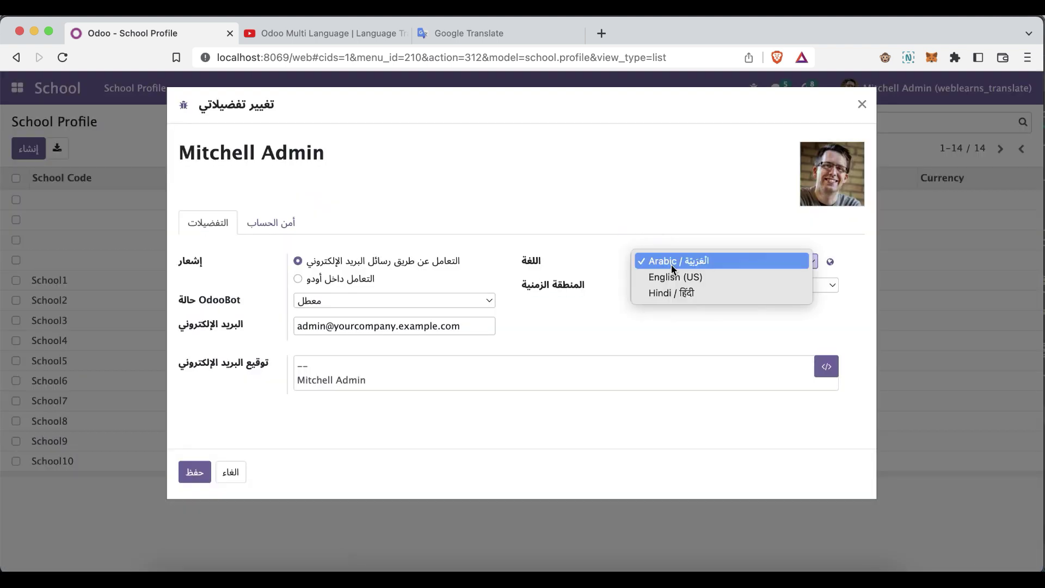
{"action": "left_click", "coordinate": [671, 292]}
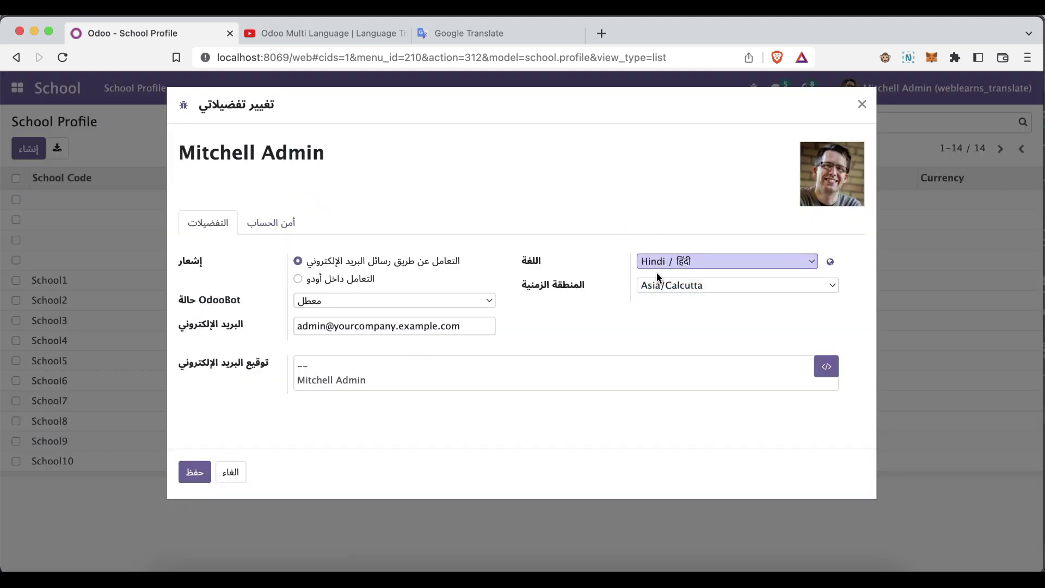
{"action": "left_click", "coordinate": [670, 263]}
{"action": "left_click", "coordinate": [675, 243]}
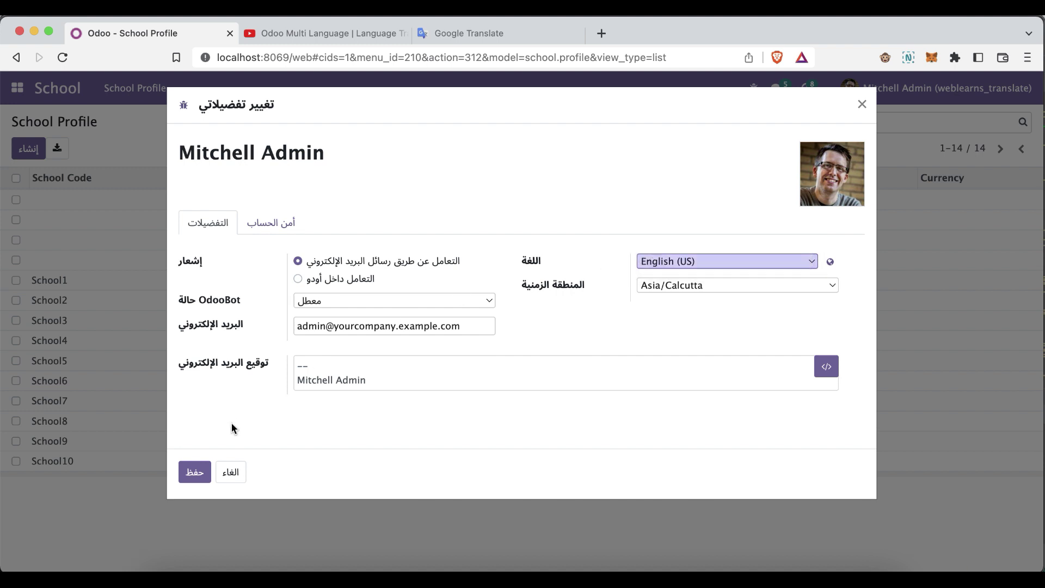
{"action": "left_click", "coordinate": [195, 472]}
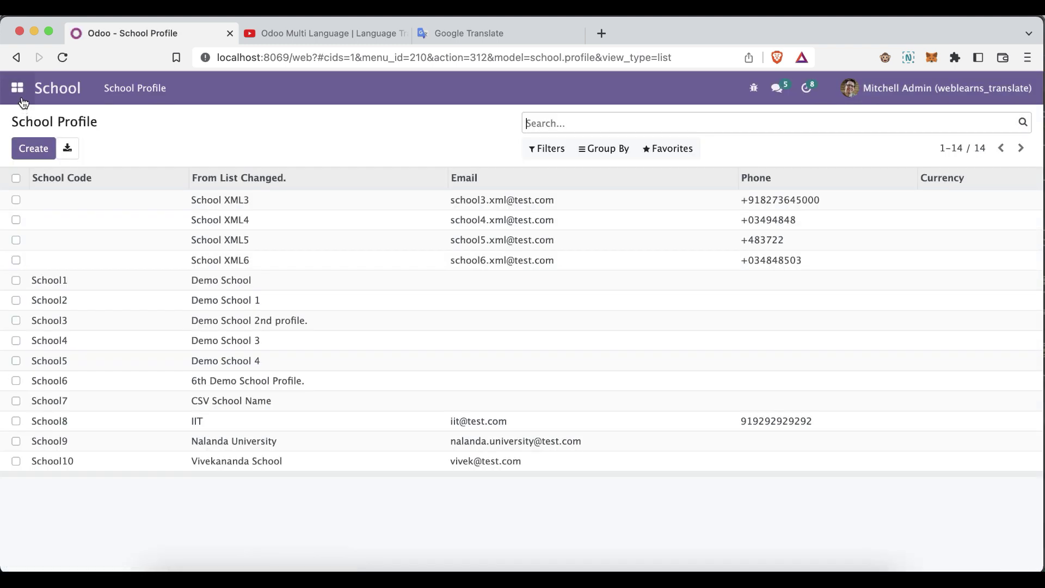
Open the Translated Terms list in the Settings app.
{"action": "left_click", "coordinate": [17, 88]}
{"action": "left_click", "coordinate": [22, 247]}
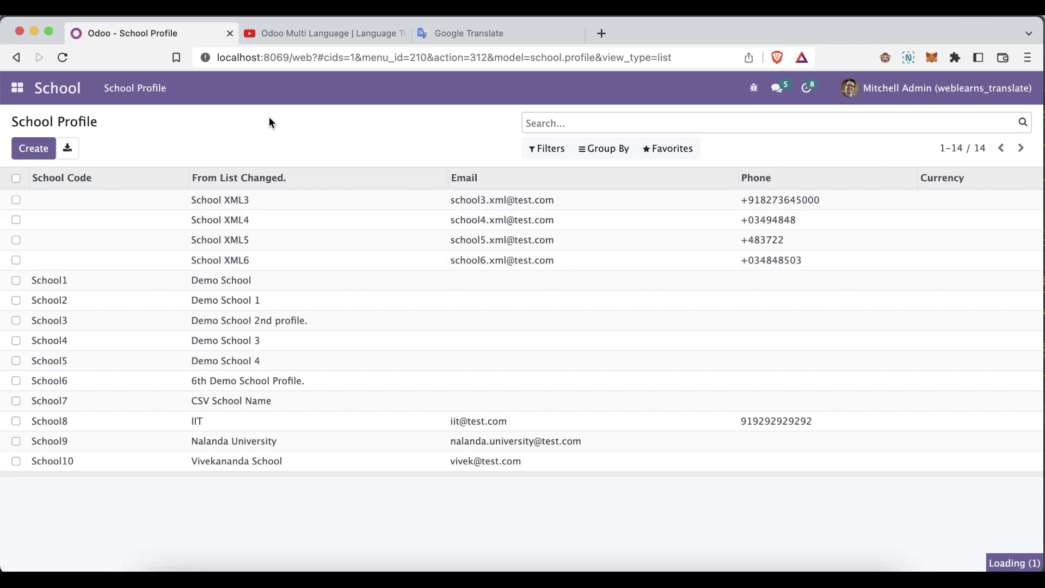
{"action": "left_click", "coordinate": [352, 88]}
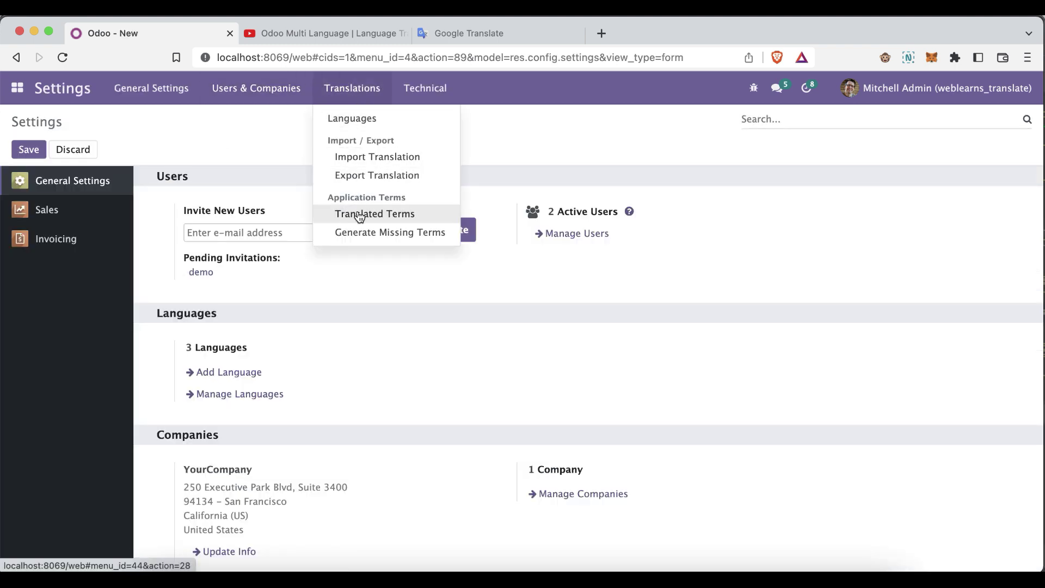
{"action": "left_click", "coordinate": [357, 234]}
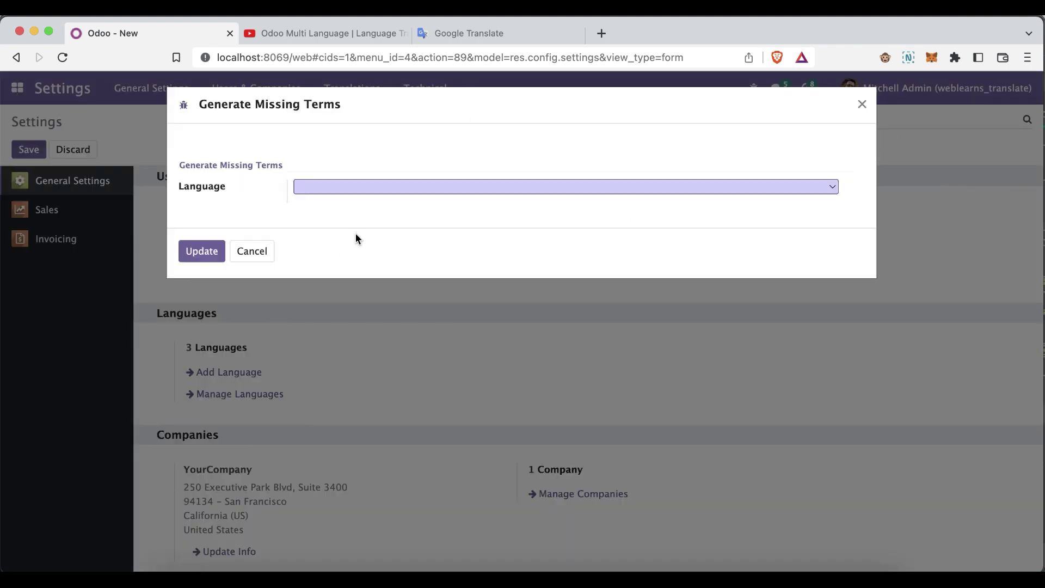
{"action": "left_click", "coordinate": [257, 251]}
{"action": "left_click", "coordinate": [346, 89]}
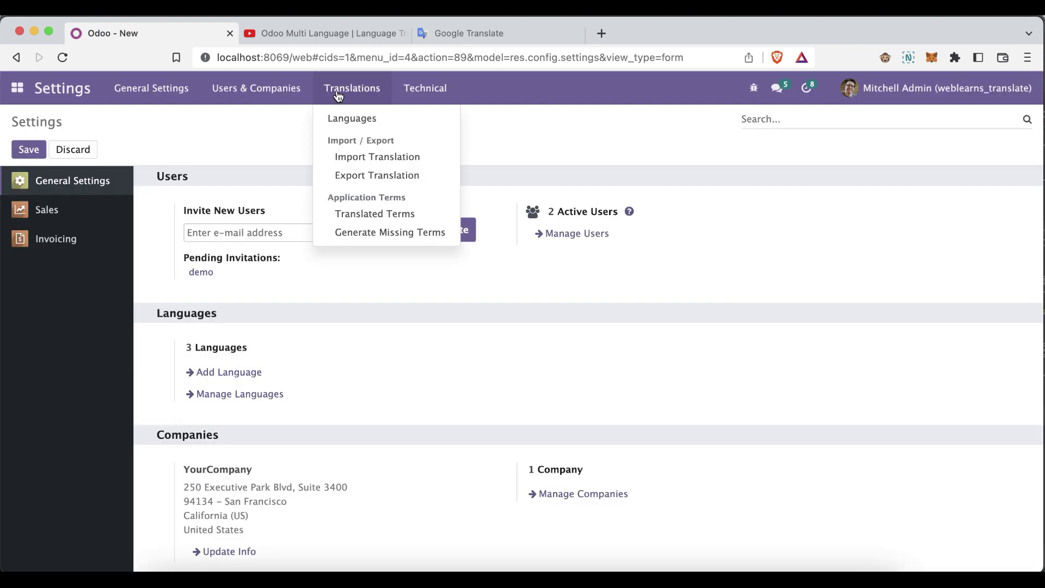
{"action": "left_click", "coordinate": [352, 213]}
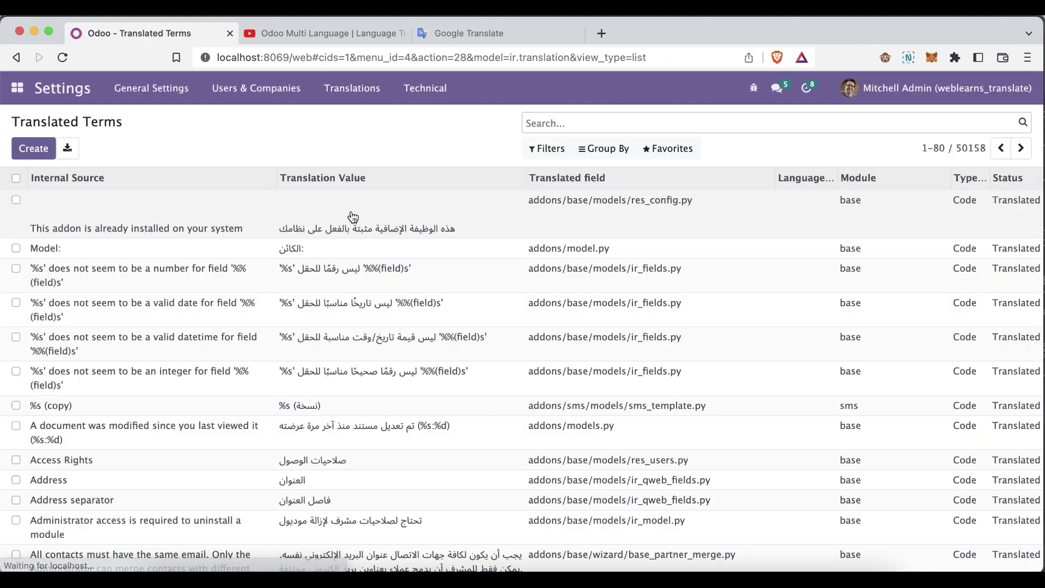
Filter the translated terms by the model school.profile.
{"action": "type", "text": "sch"}
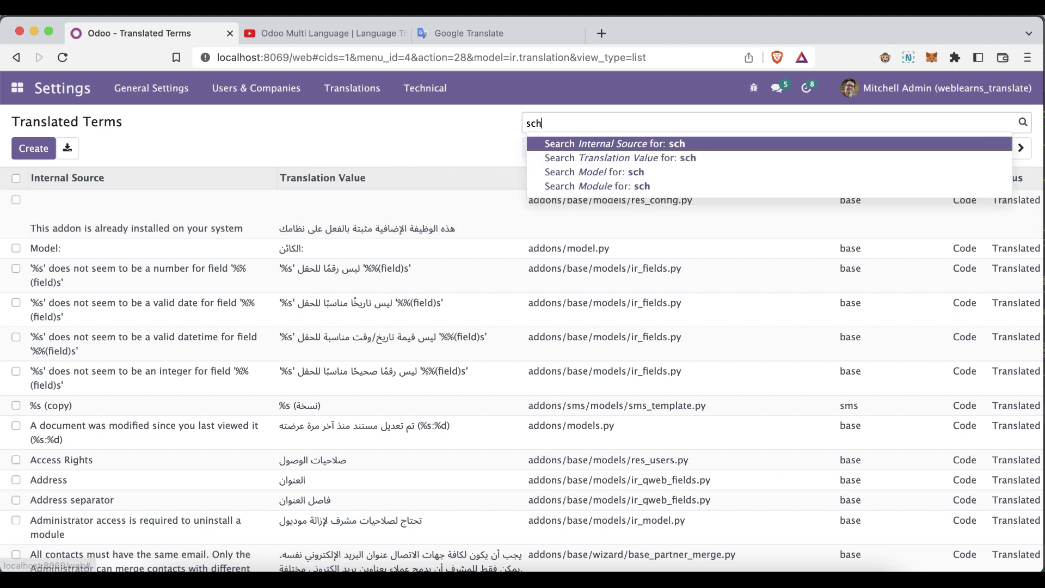
{"action": "type", "text": "ool.profile"}
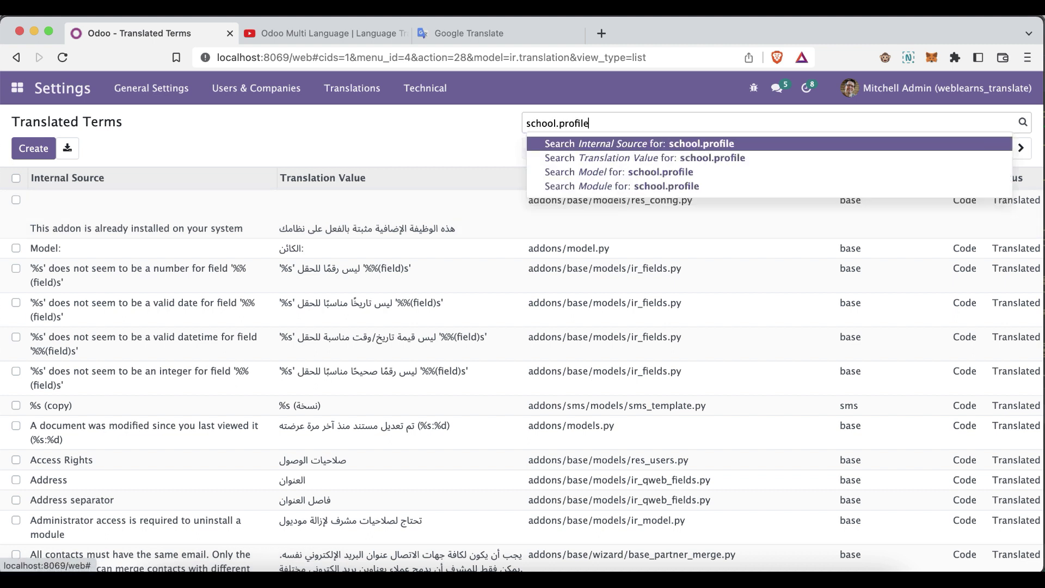
{"action": "key", "text": "Down"}
{"action": "key", "text": "Down"}
{"action": "key", "text": "Return"}
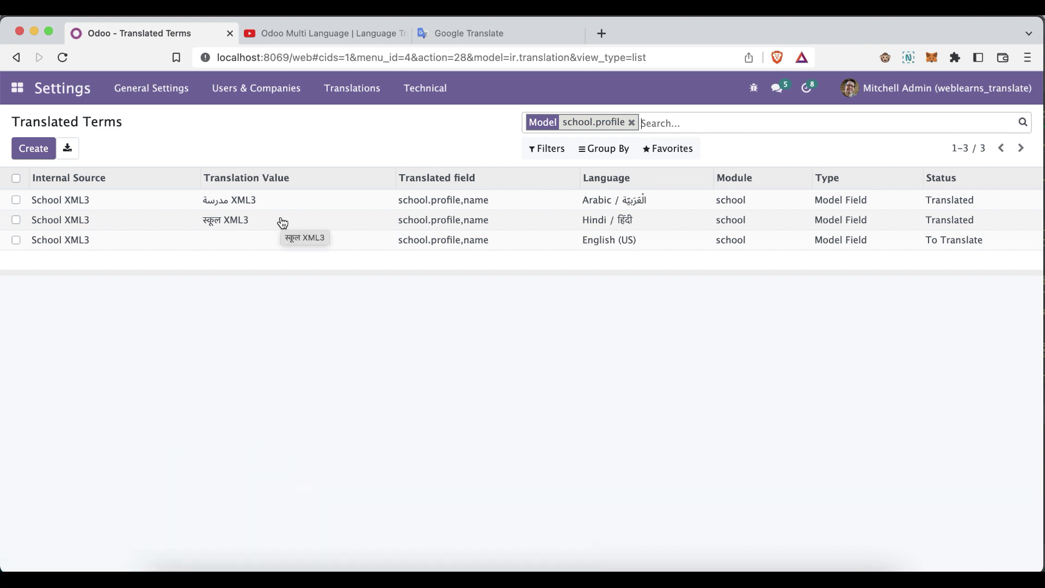
Generate the missing translation terms for Arabic.
{"action": "left_click", "coordinate": [362, 94]}
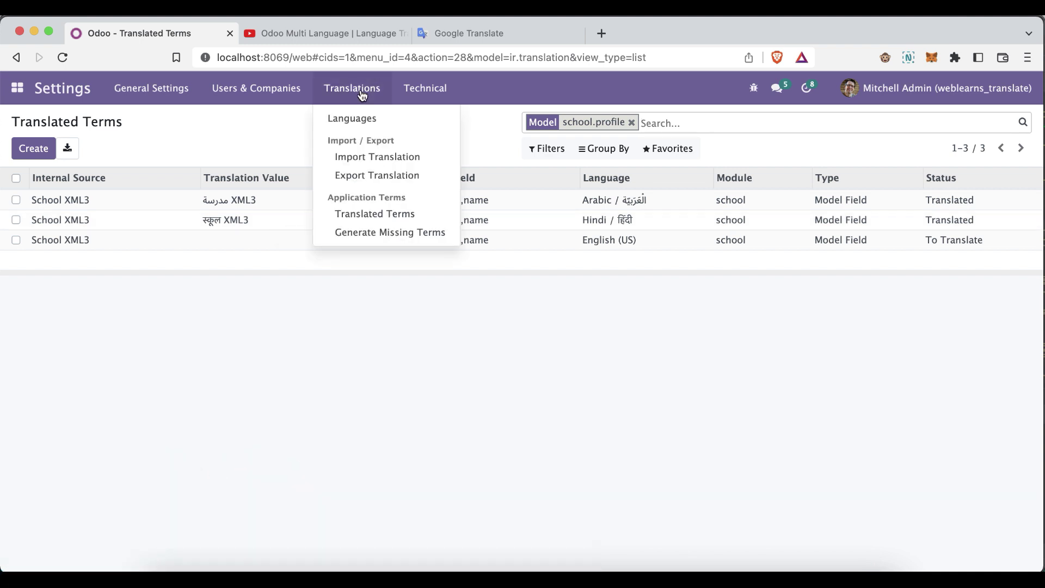
{"action": "left_click", "coordinate": [346, 234]}
{"action": "left_click", "coordinate": [366, 186]}
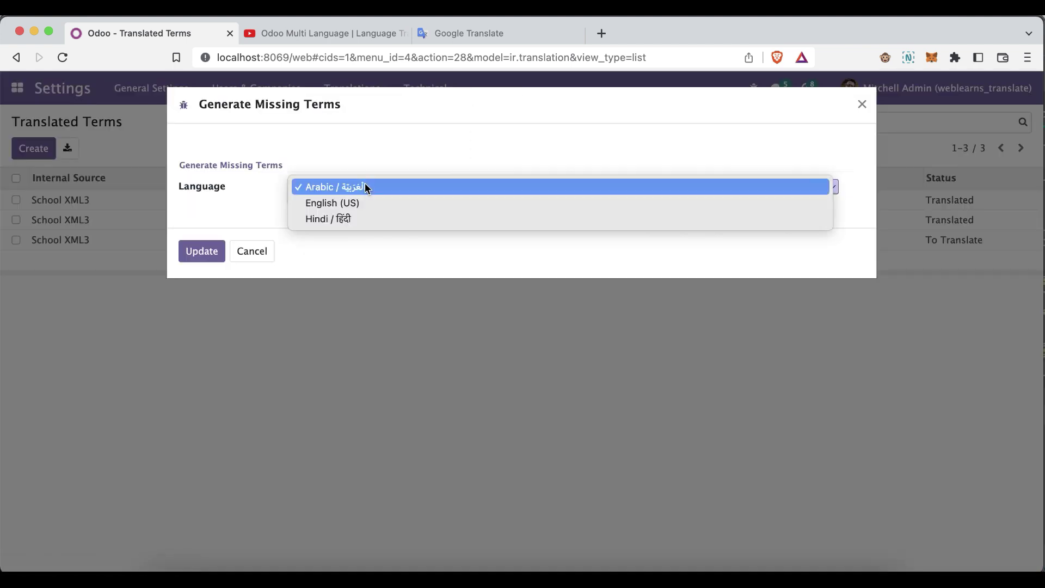
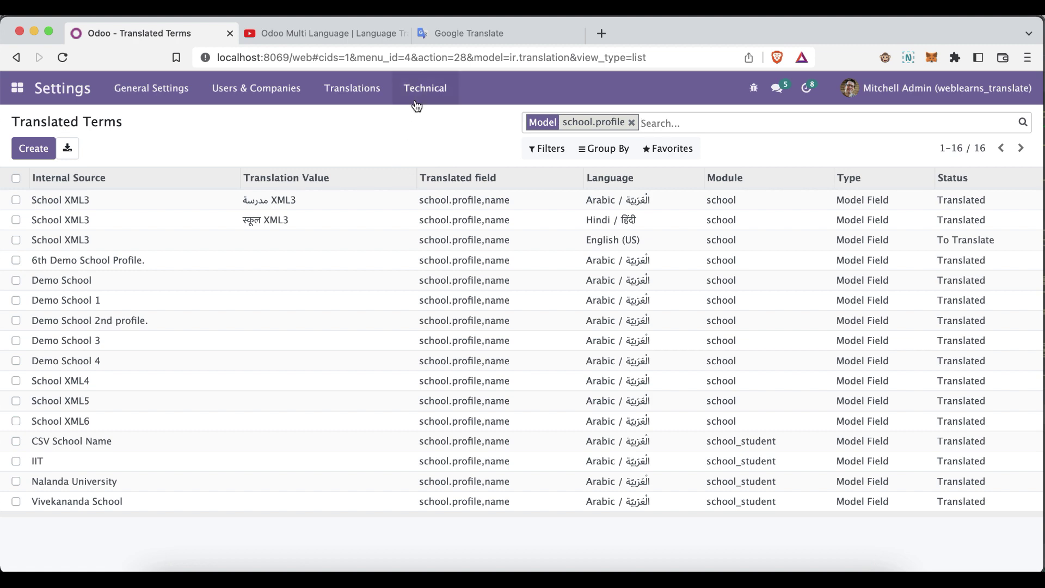
Generate the missing translation terms for Hindi, then refresh and review the filtered school.profile term list.
{"action": "left_click", "coordinate": [354, 88]}
{"action": "left_click", "coordinate": [359, 234]}
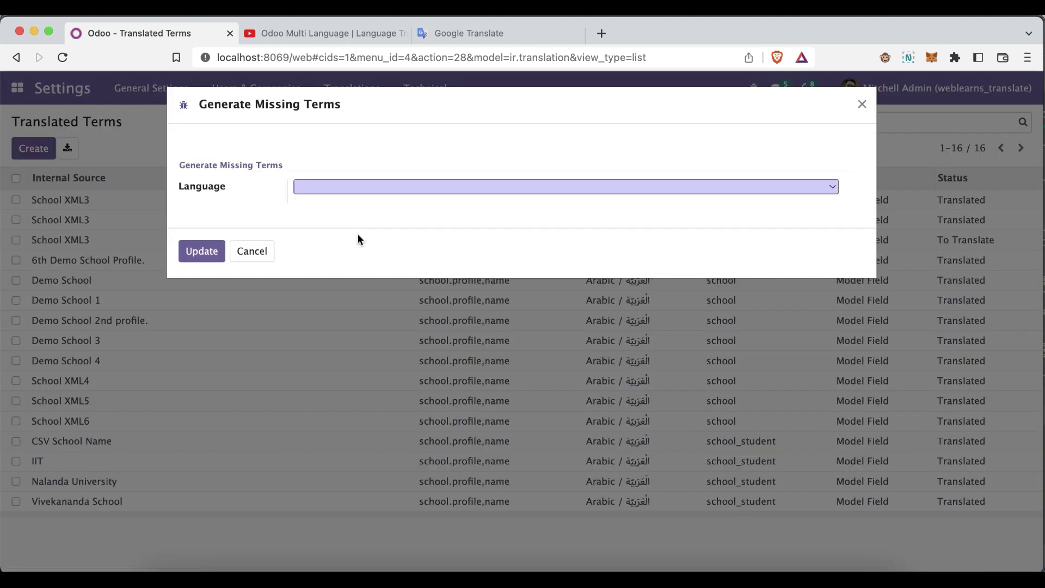
{"action": "left_click", "coordinate": [362, 191]}
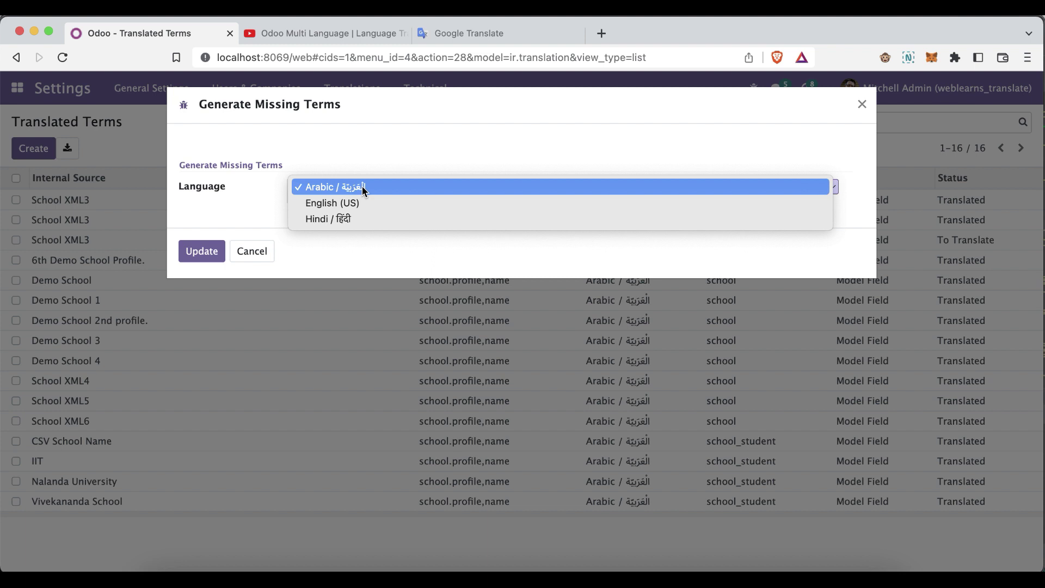
{"action": "left_click", "coordinate": [355, 219]}
{"action": "left_click", "coordinate": [195, 252]}
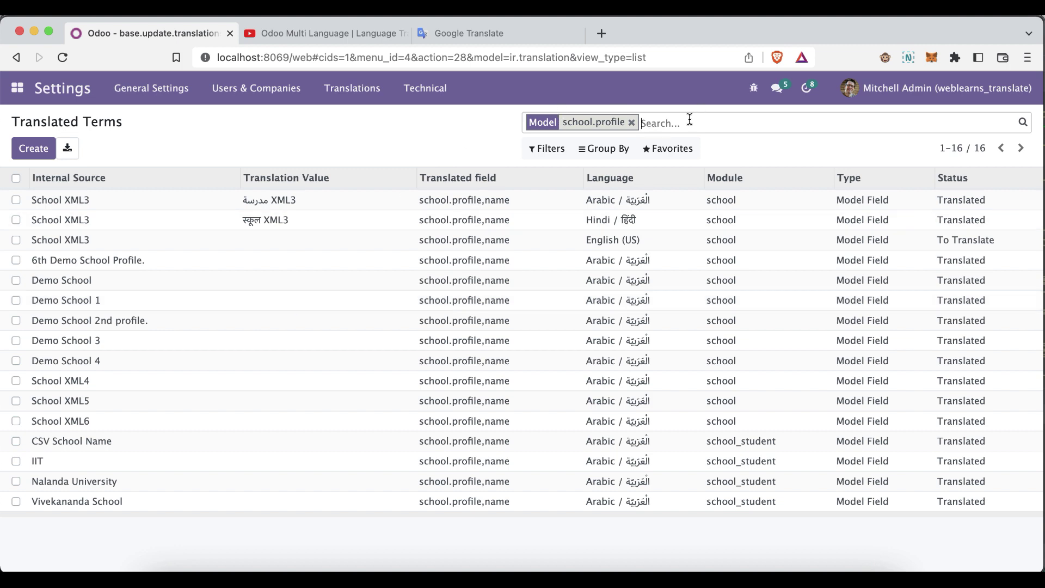
{"action": "key", "text": "Return"}
{"action": "scroll", "coordinate": [555, 319], "scroll_direction": "down", "scroll_amount": 4}
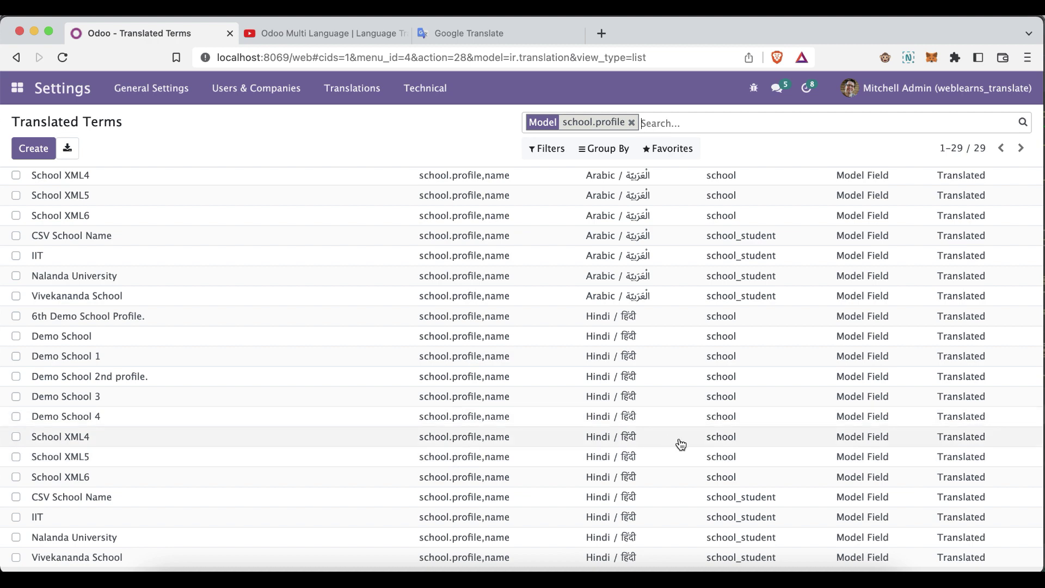
{"action": "scroll", "coordinate": [681, 444], "scroll_direction": "up", "scroll_amount": 5}
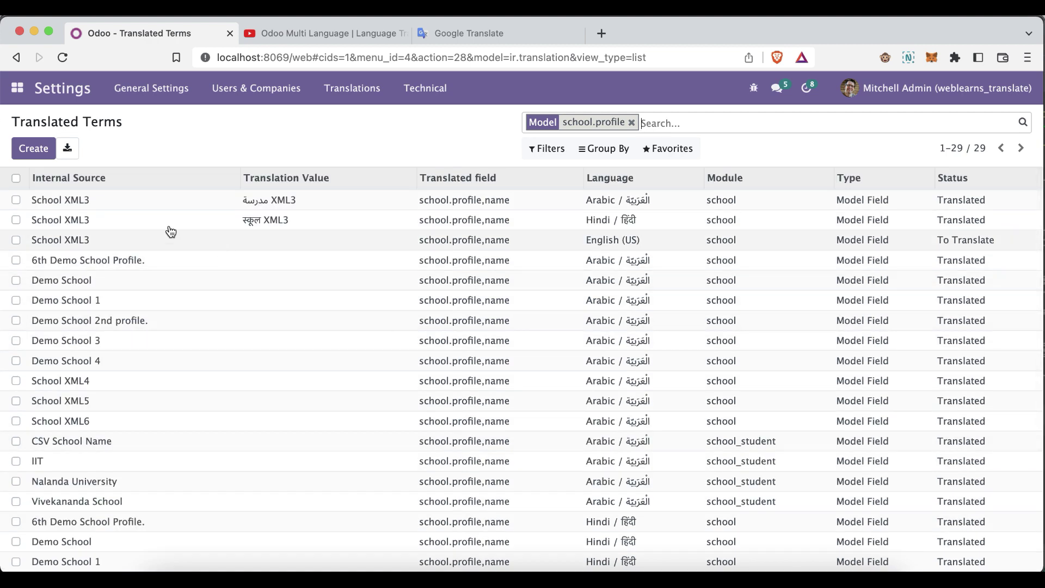
Translate "6th Demo School Profile." into Arabic with Google Translate and paste the result as that term's Arabic translation value in Odoo.
{"action": "left_click_drag", "start_coordinate": [32, 261], "coordinate": [148, 269]}
{"action": "key", "text": "super+c"}
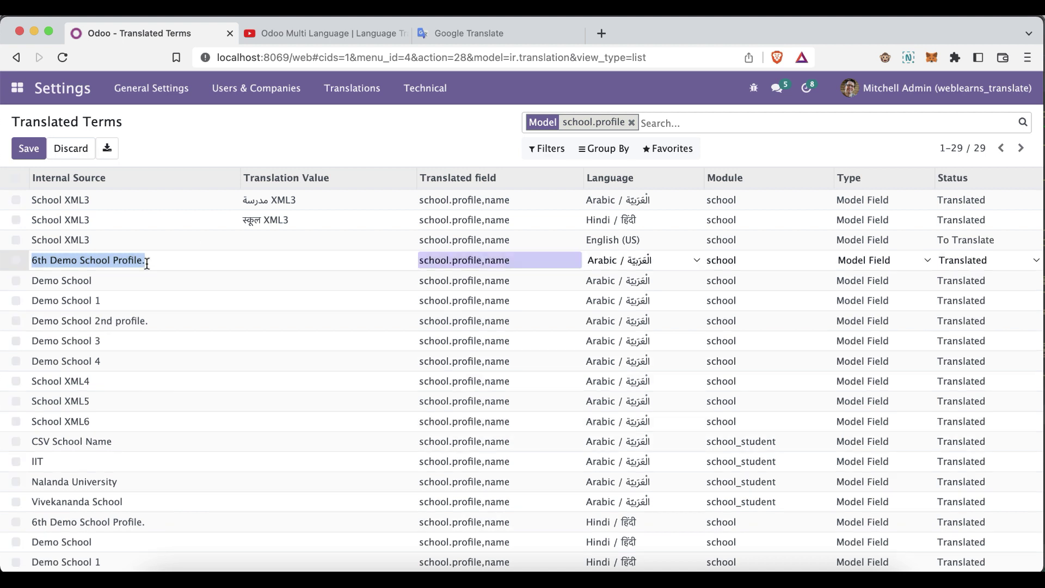
{"action": "left_click", "coordinate": [520, 37]}
{"action": "left_click", "coordinate": [499, 228]}
{"action": "key", "text": "super+v"}
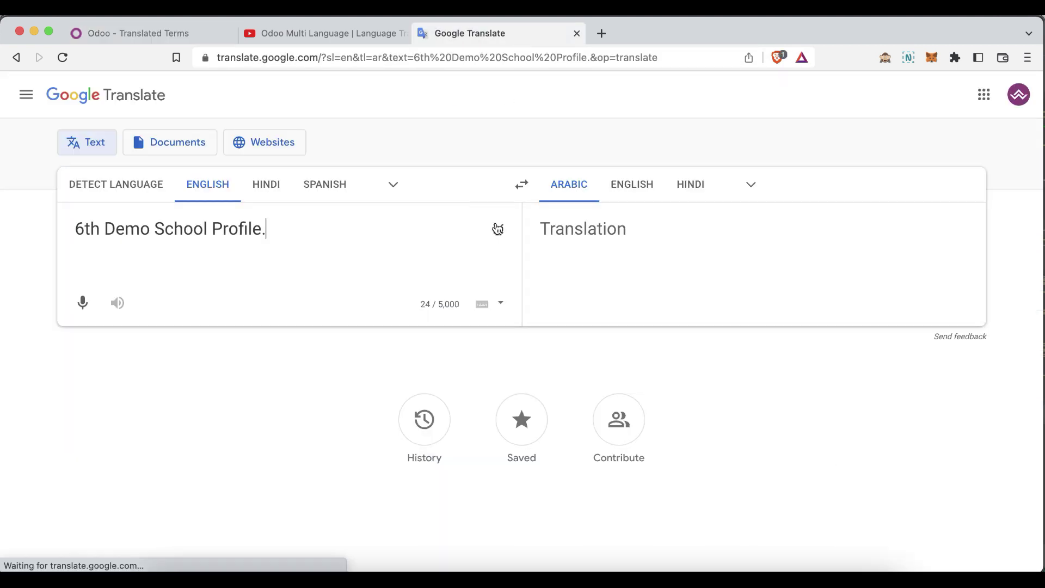
{"action": "left_click", "coordinate": [886, 304]}
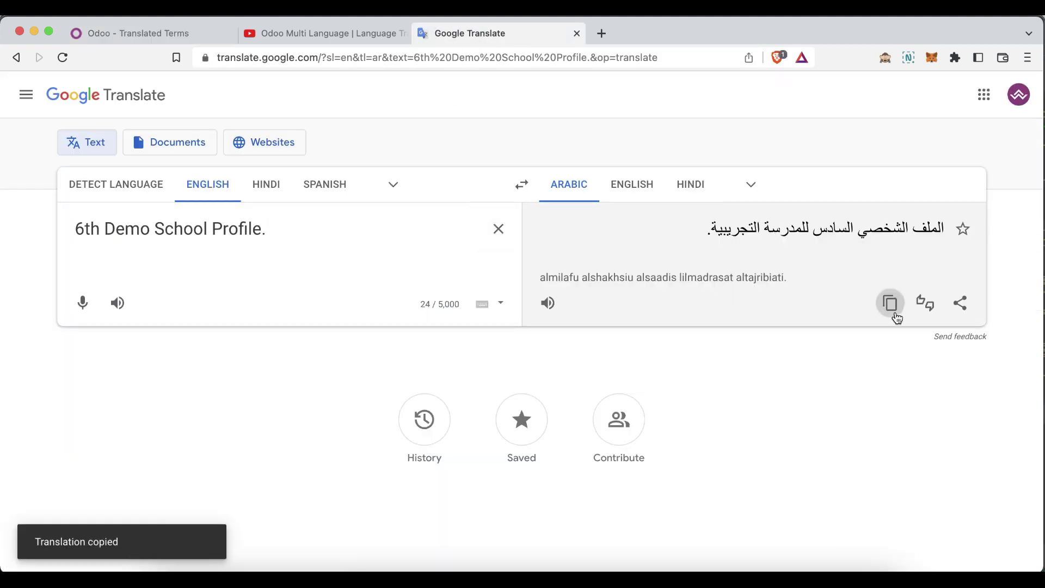
{"action": "left_click", "coordinate": [186, 37]}
{"action": "left_click", "coordinate": [329, 262]}
{"action": "key", "text": "super+v"}
Get the Hindi version of "6th Demo School Profile." from Google Translate and paste "छठा डेमो स्कूल प्रोफ़ाइल।" into its Hindi term row in Odoo.
{"action": "scroll", "coordinate": [307, 397], "scroll_direction": "down", "scroll_amount": 4}
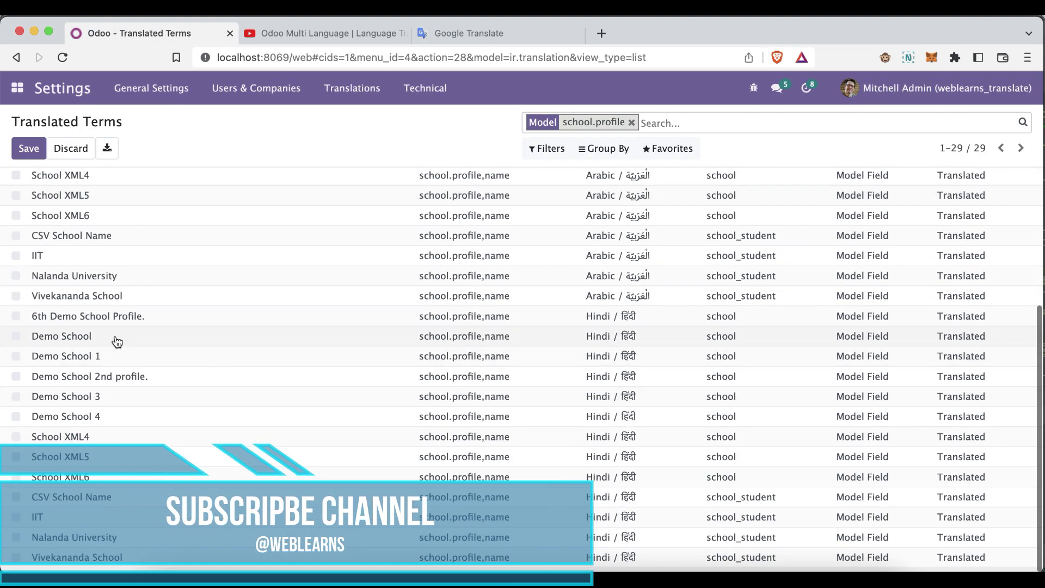
{"action": "left_click", "coordinate": [472, 33]}
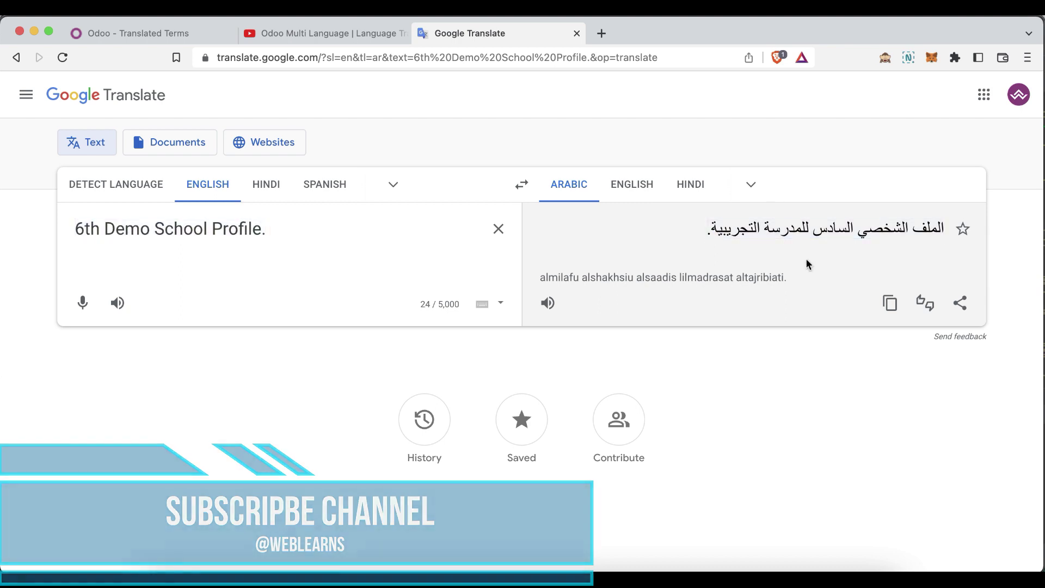
{"action": "left_click", "coordinate": [691, 185]}
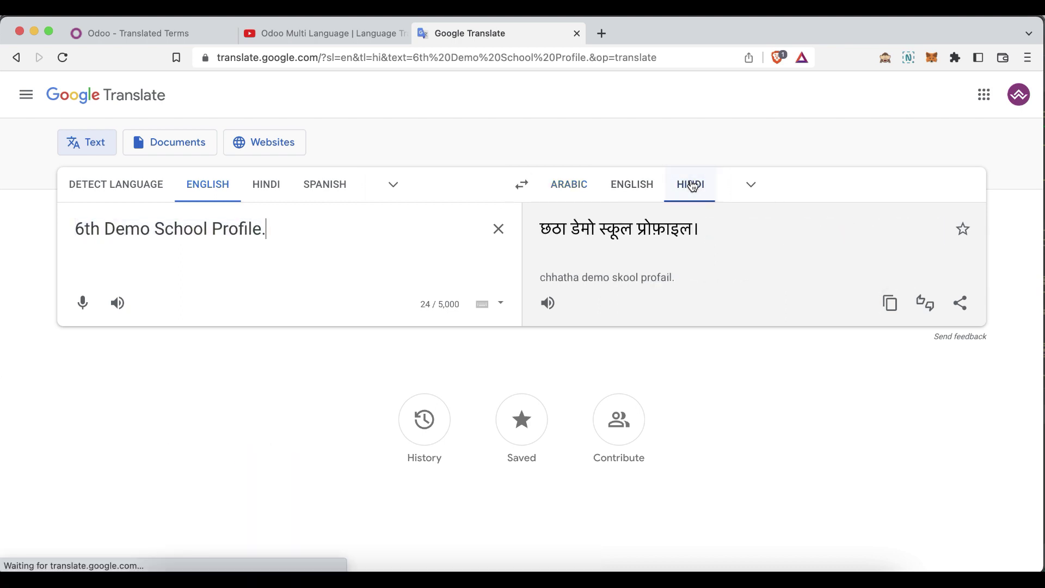
{"action": "left_click", "coordinate": [890, 303]}
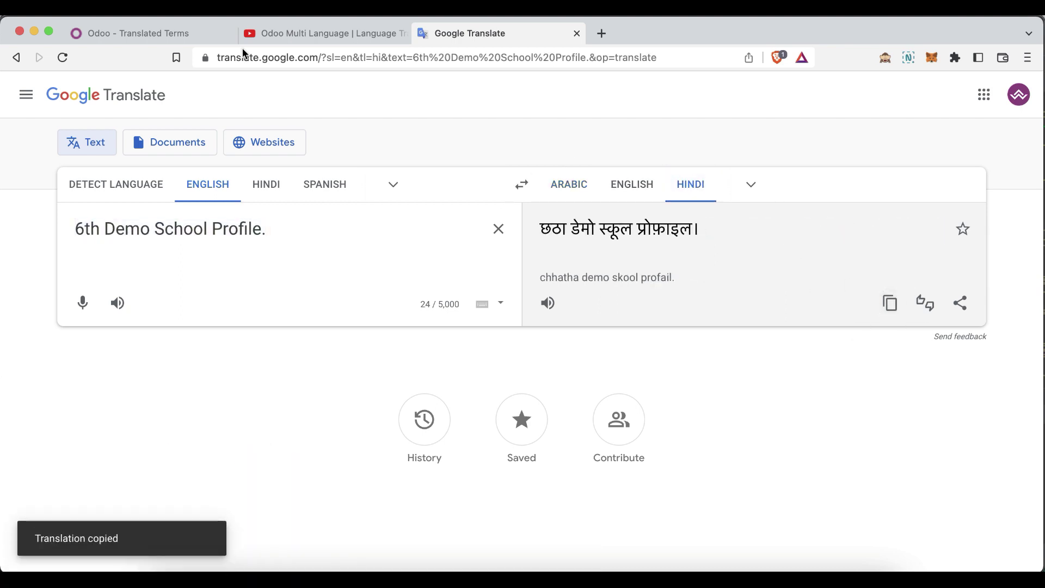
{"action": "left_click", "coordinate": [163, 34]}
{"action": "left_click", "coordinate": [316, 323]}
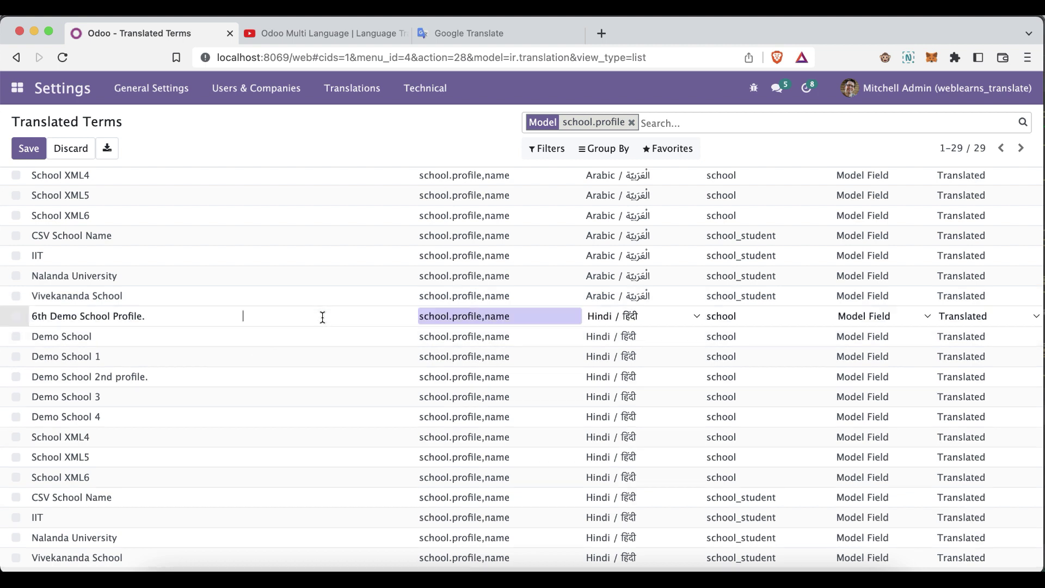
{"action": "key", "text": "super+v"}
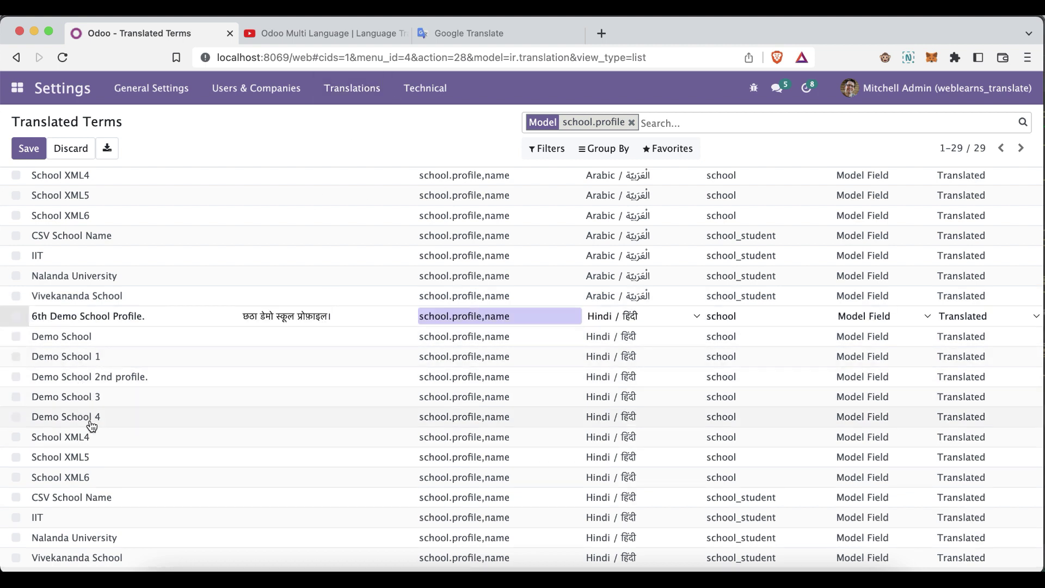
Translate "School XML4" into Arabic with Google Translate and paste "مدرسة XML4" as the translation value of its Hindi term row in Odoo.
{"action": "left_click", "coordinate": [75, 438]}
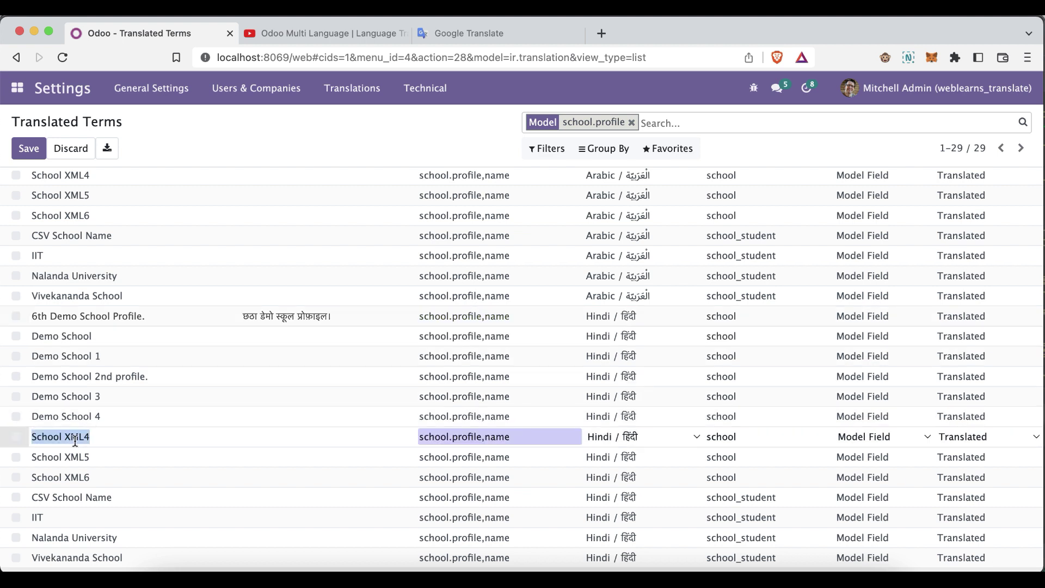
{"action": "left_click", "coordinate": [453, 34]}
{"action": "left_click", "coordinate": [497, 228]}
{"action": "key", "text": "super+v"}
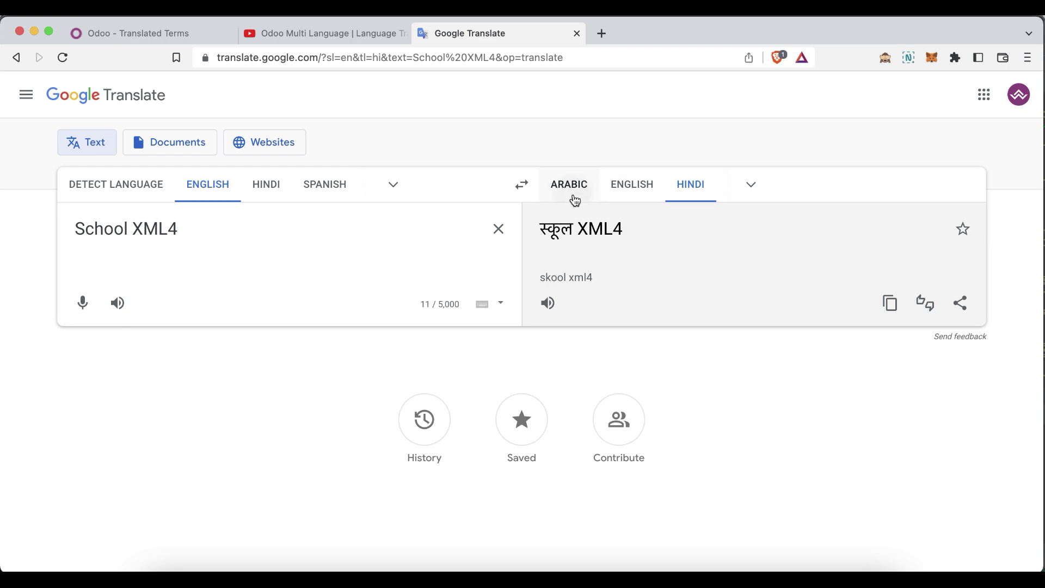
{"action": "left_click", "coordinate": [570, 190]}
{"action": "left_click", "coordinate": [890, 303]}
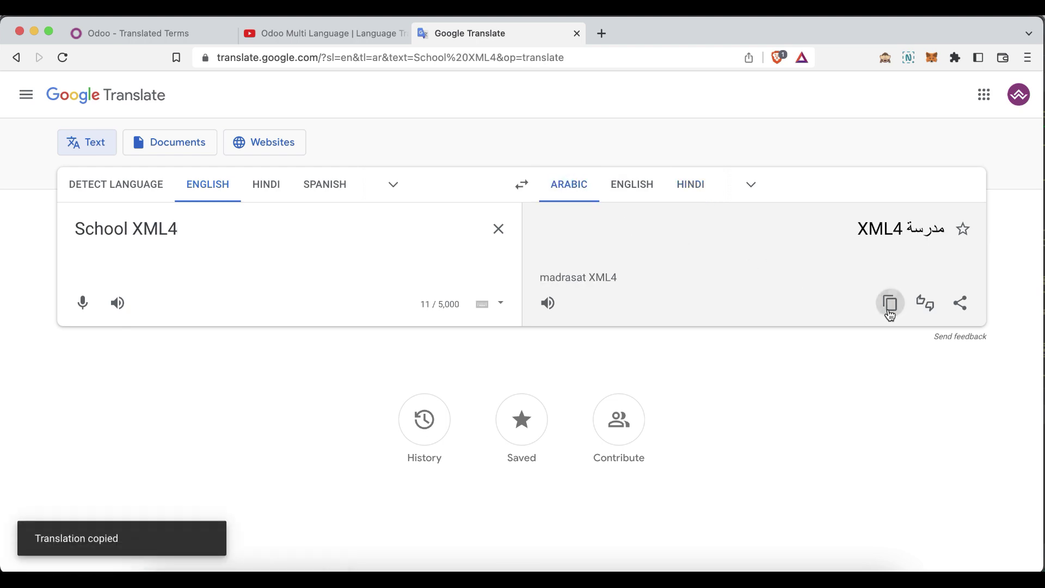
{"action": "left_click", "coordinate": [163, 34]}
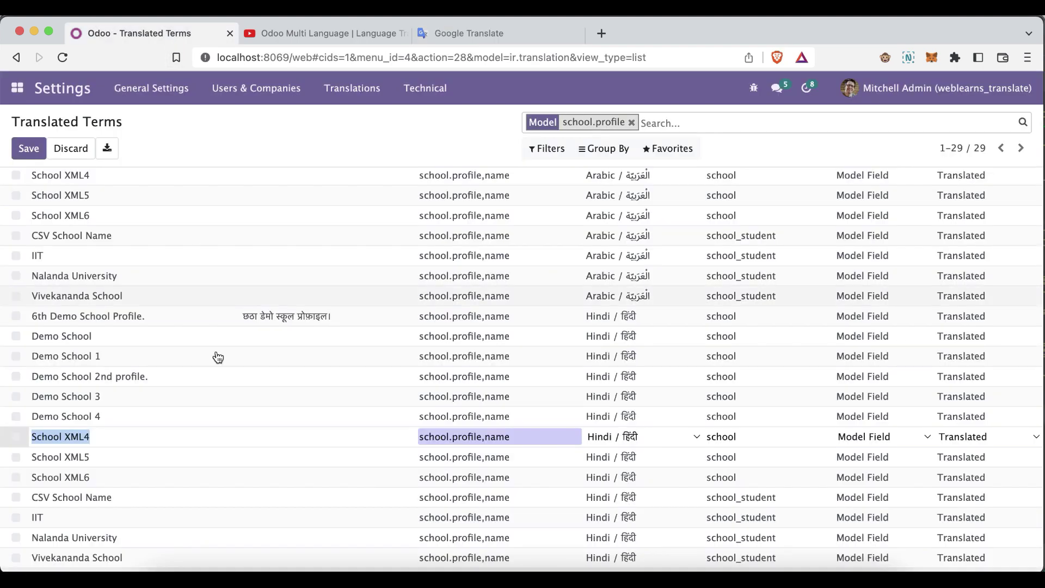
{"action": "left_click", "coordinate": [260, 440]}
{"action": "key", "text": "super+v"}
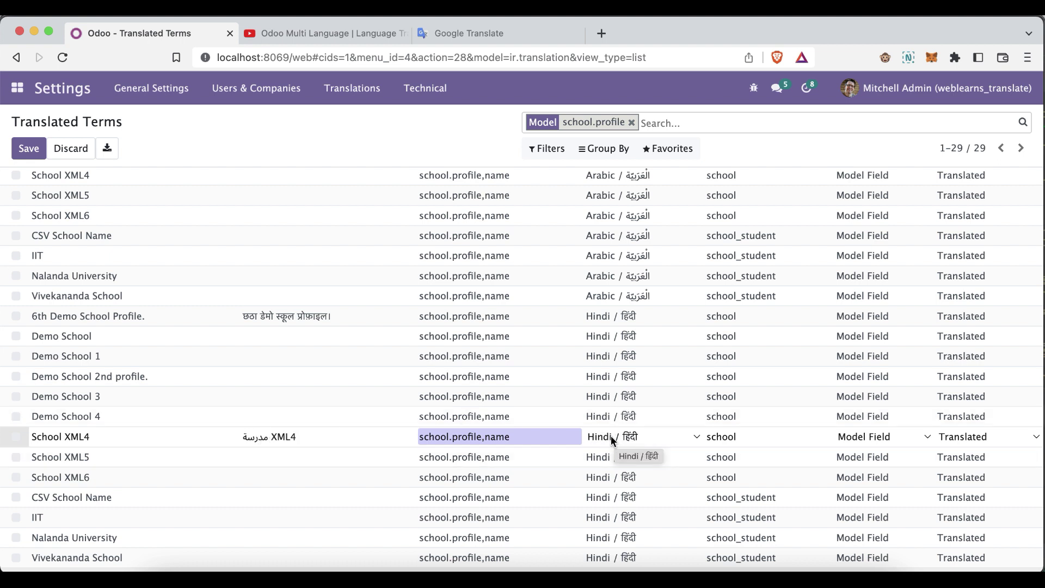
Check the Arabic text entered in the Hindi row of School XML4 and save the edited terms.
{"action": "double_click", "coordinate": [285, 436]}
{"action": "triple_click", "coordinate": [285, 436]}
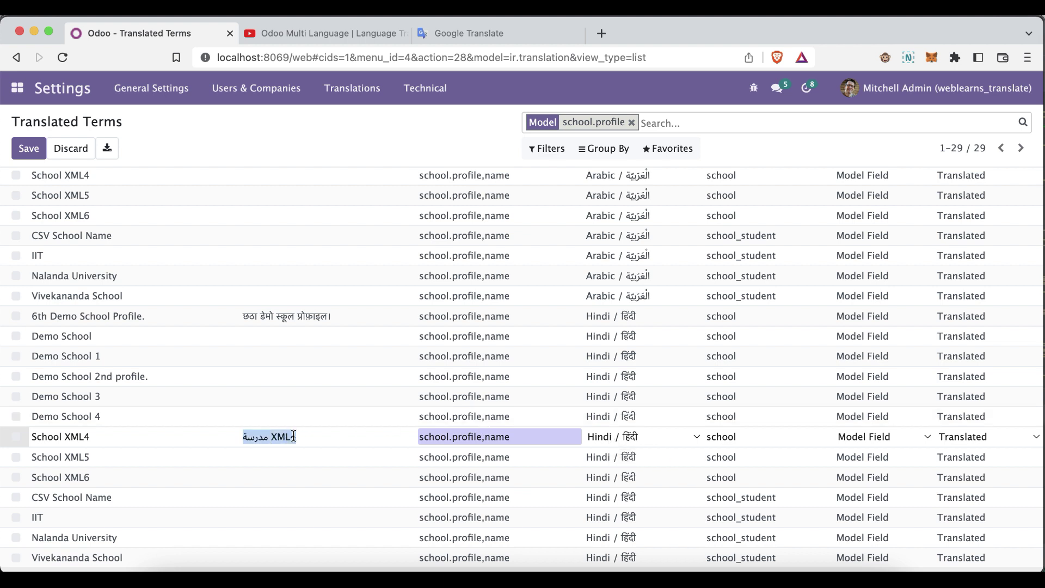
{"action": "left_click", "coordinate": [278, 435]}
{"action": "double_click", "coordinate": [259, 438]}
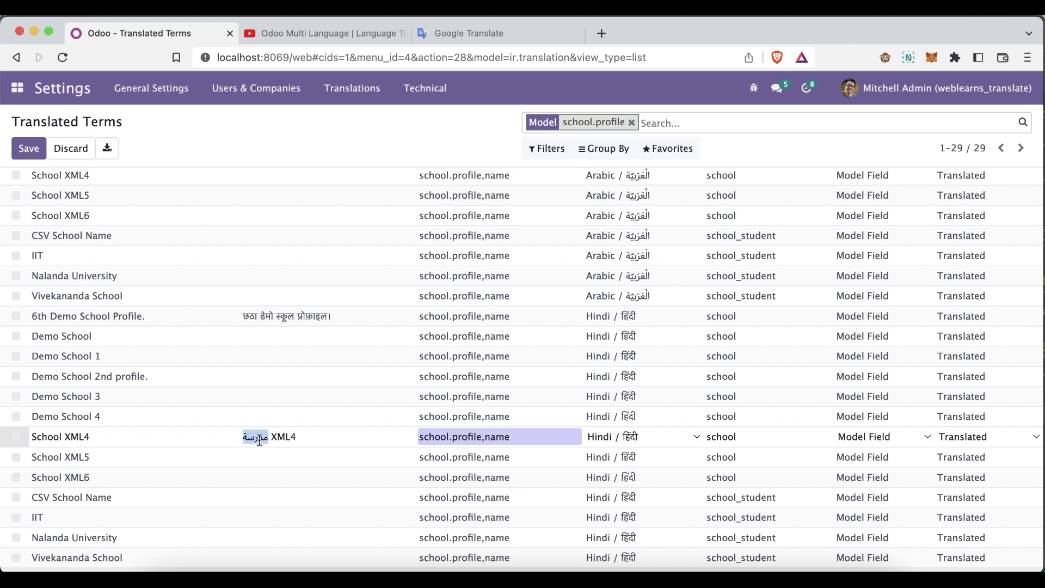
{"action": "left_click", "coordinate": [28, 148]}
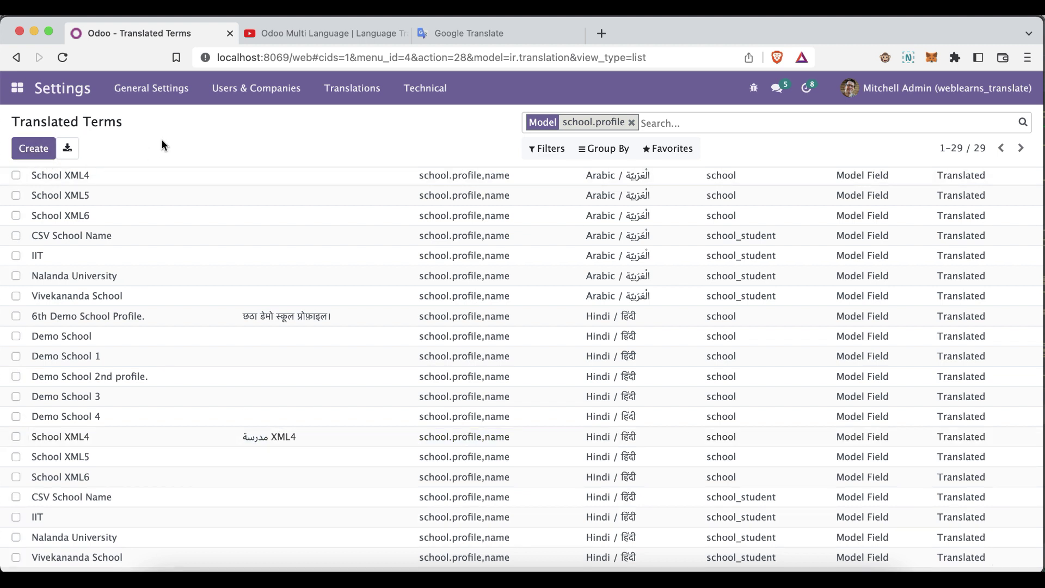
Open the School app's School Profile list and set the user's preferred language to Hindi, saving the preferences.
{"action": "left_click", "coordinate": [17, 88]}
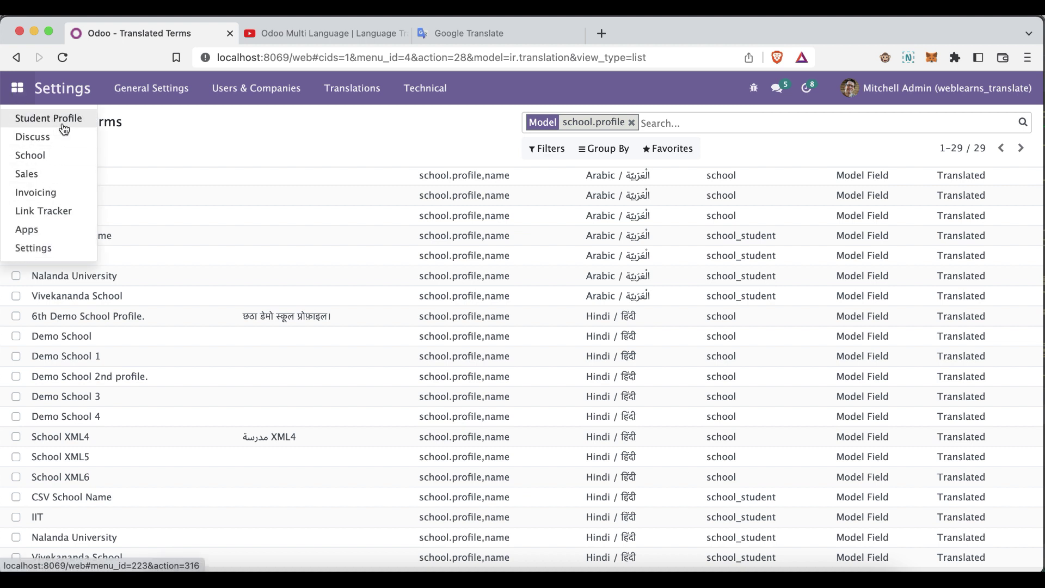
{"action": "left_click", "coordinate": [49, 156]}
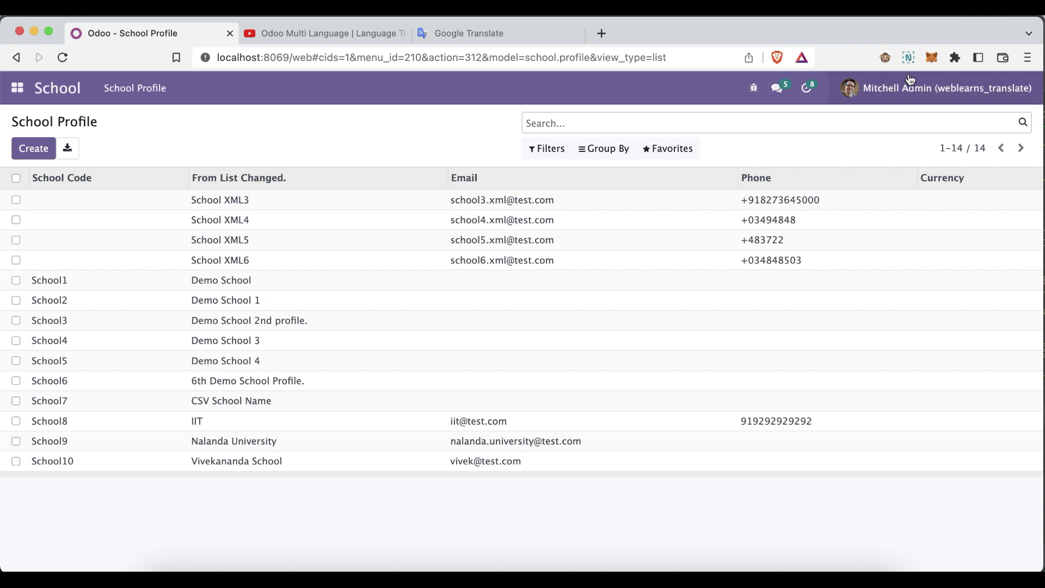
{"action": "left_click", "coordinate": [892, 94]}
{"action": "left_click", "coordinate": [877, 183]}
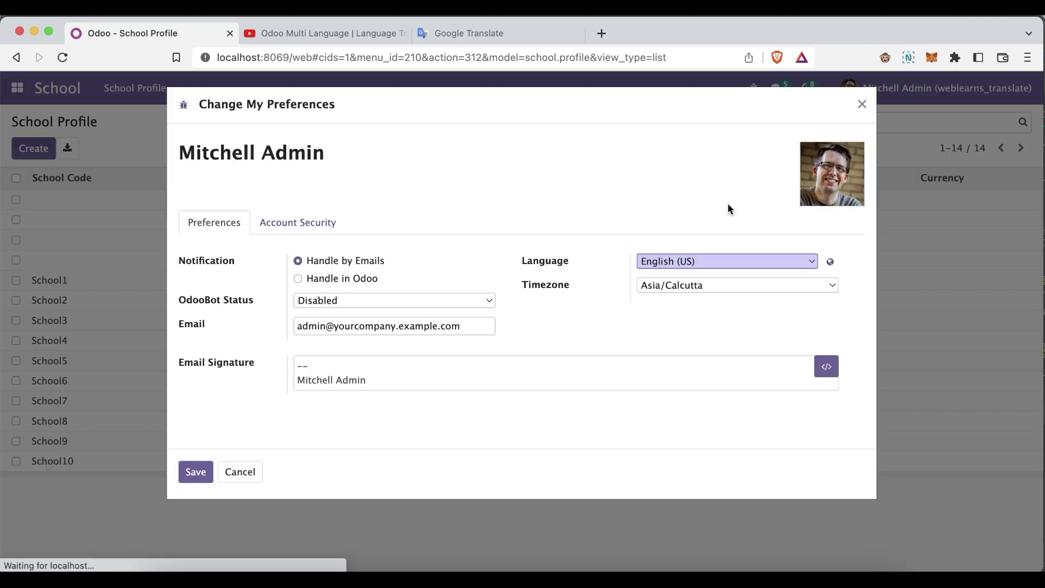
{"action": "left_click", "coordinate": [700, 261]}
{"action": "left_click", "coordinate": [697, 276]}
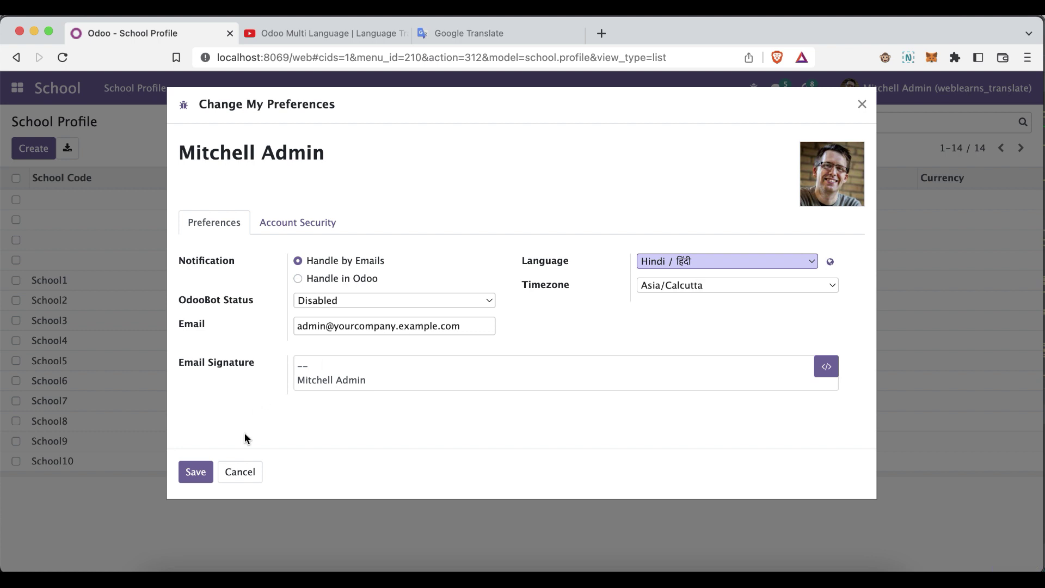
{"action": "left_click", "coordinate": [196, 473]}
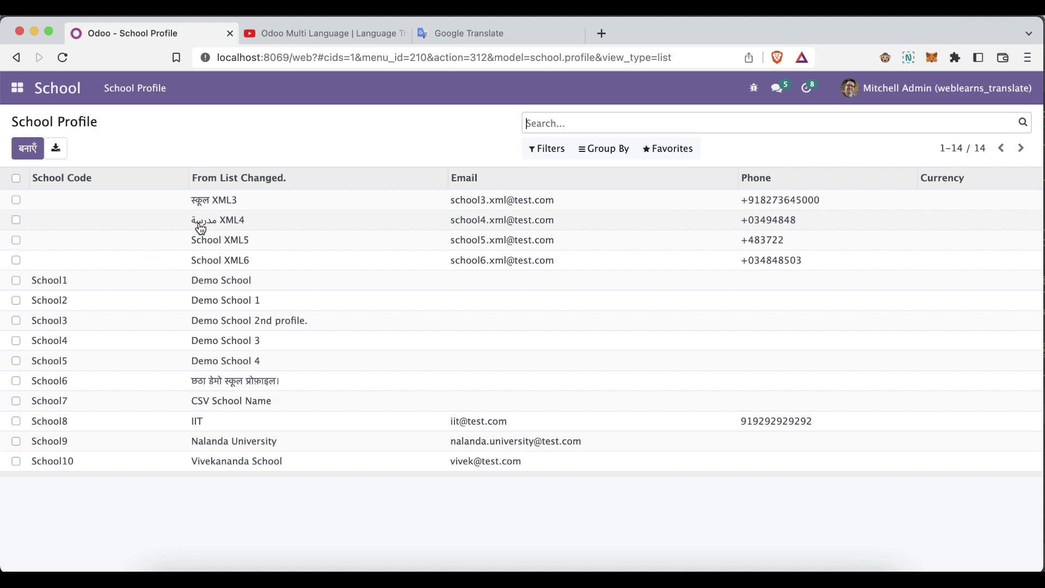
Set the user's preferred language to Arabic and save the preferences.
{"action": "left_click", "coordinate": [901, 99]}
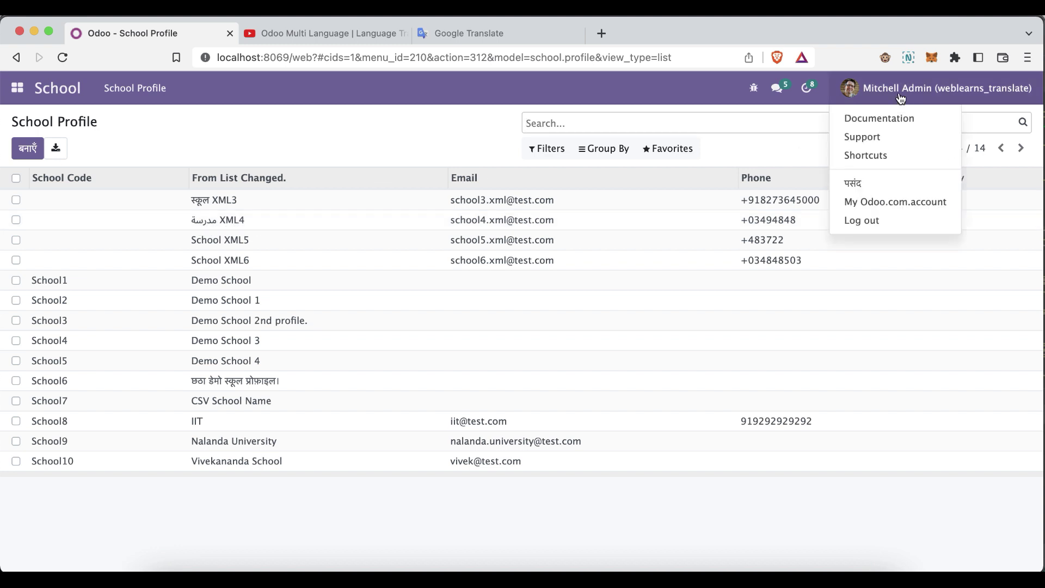
{"action": "left_click", "coordinate": [871, 184]}
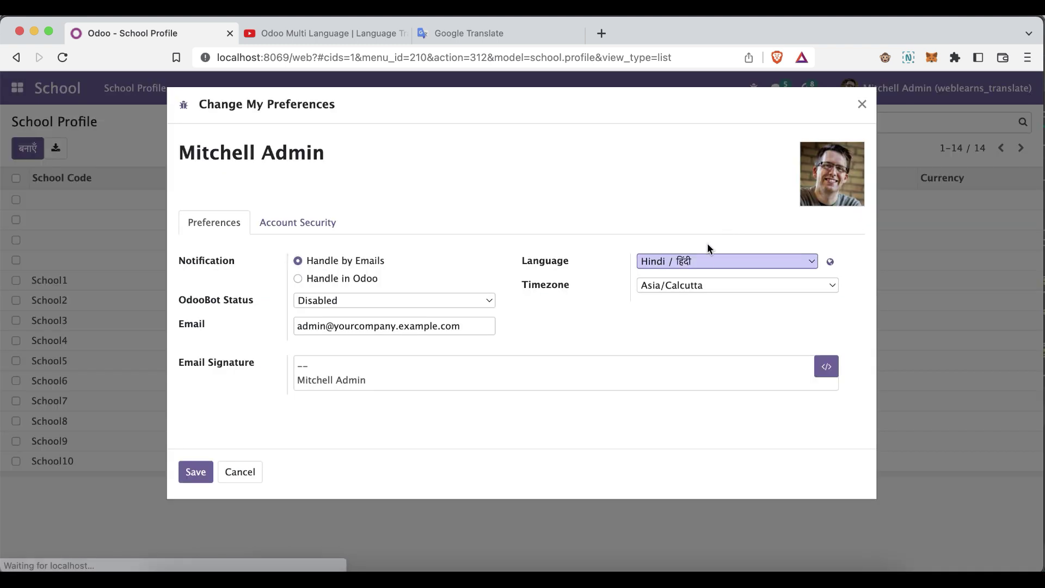
{"action": "left_click", "coordinate": [706, 262]}
{"action": "left_click", "coordinate": [691, 230]}
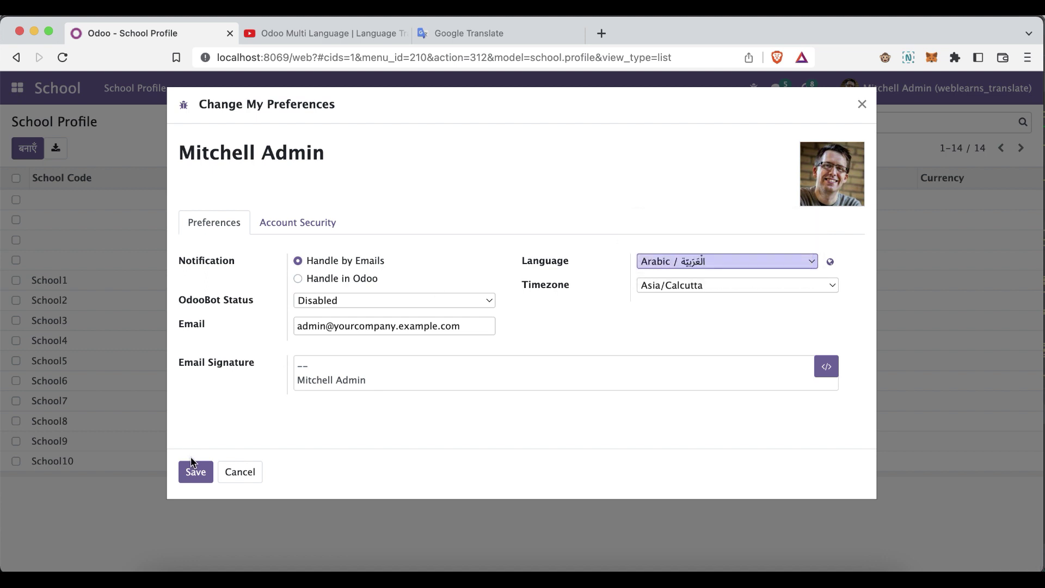
{"action": "left_click", "coordinate": [193, 464]}
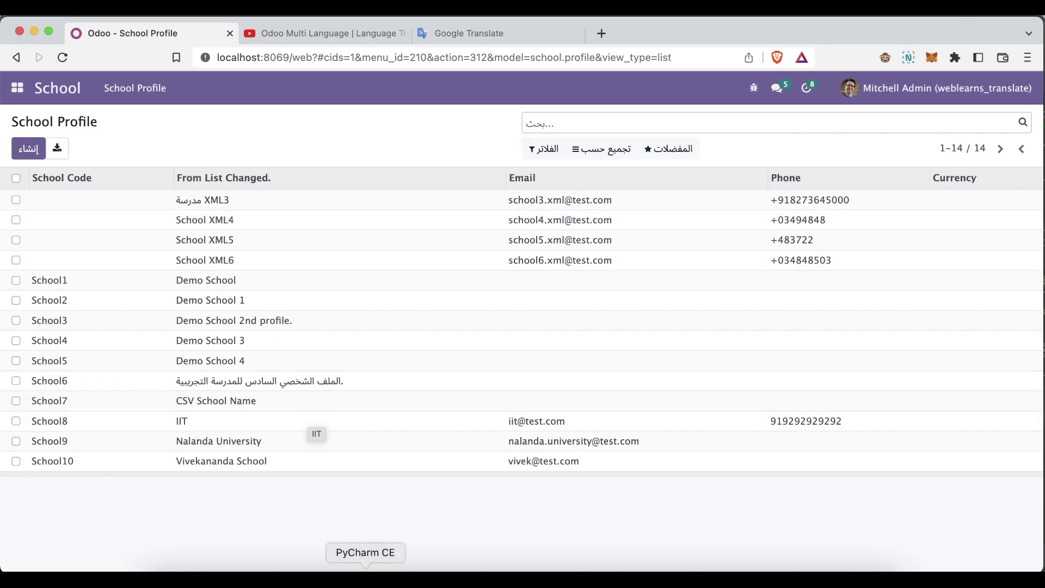
Switch to PyCharm and add translate=True to the address Text field of SchoolProfile in school.py.
{"action": "left_click", "coordinate": [364, 578]}
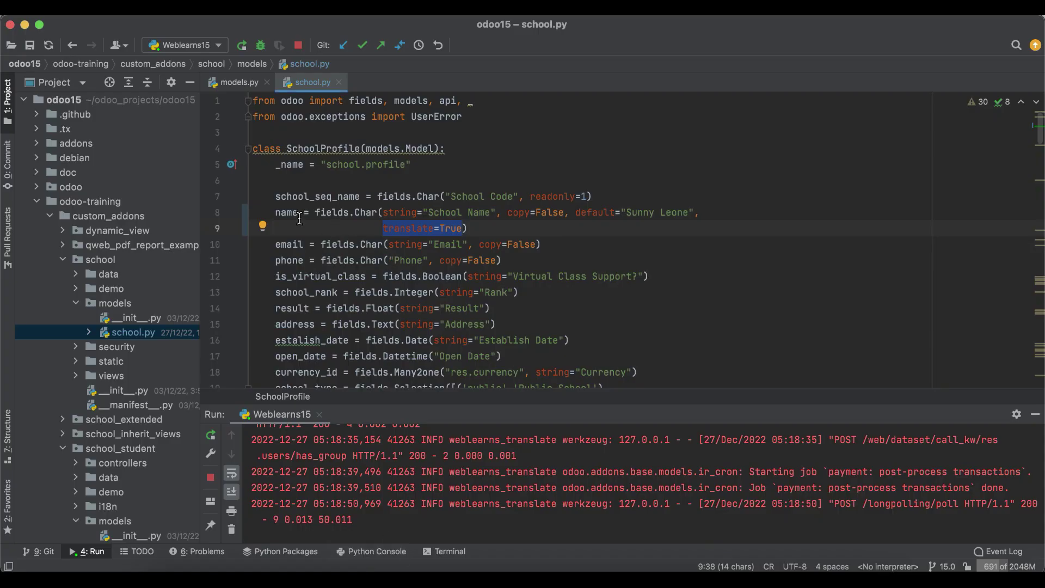
{"action": "scroll", "coordinate": [429, 276], "scroll_direction": "down", "scroll_amount": 2}
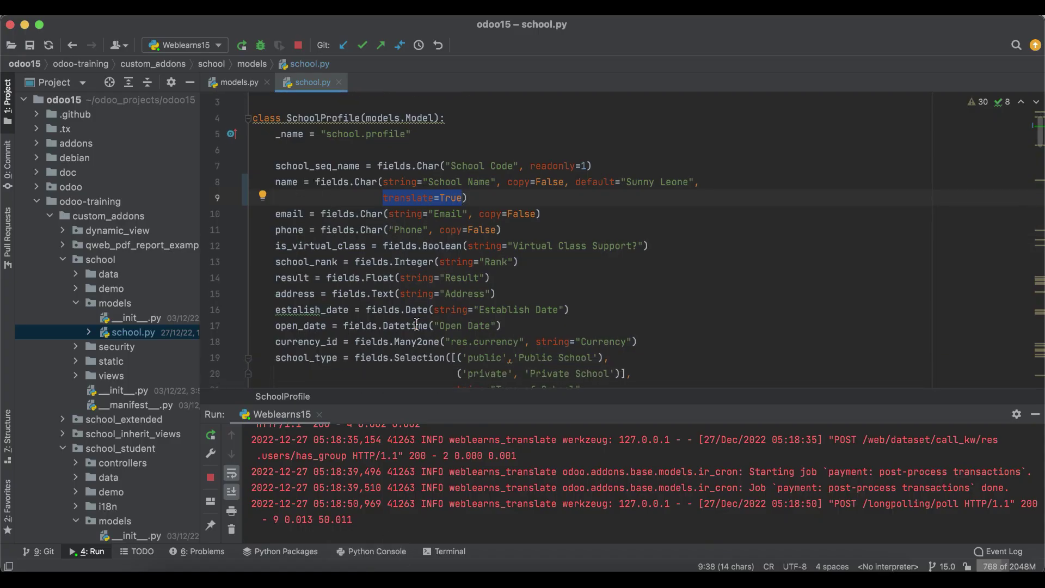
{"action": "left_click", "coordinate": [494, 292]}
{"action": "type", "text": ","}
{"action": "type", "text": "translate=True"}
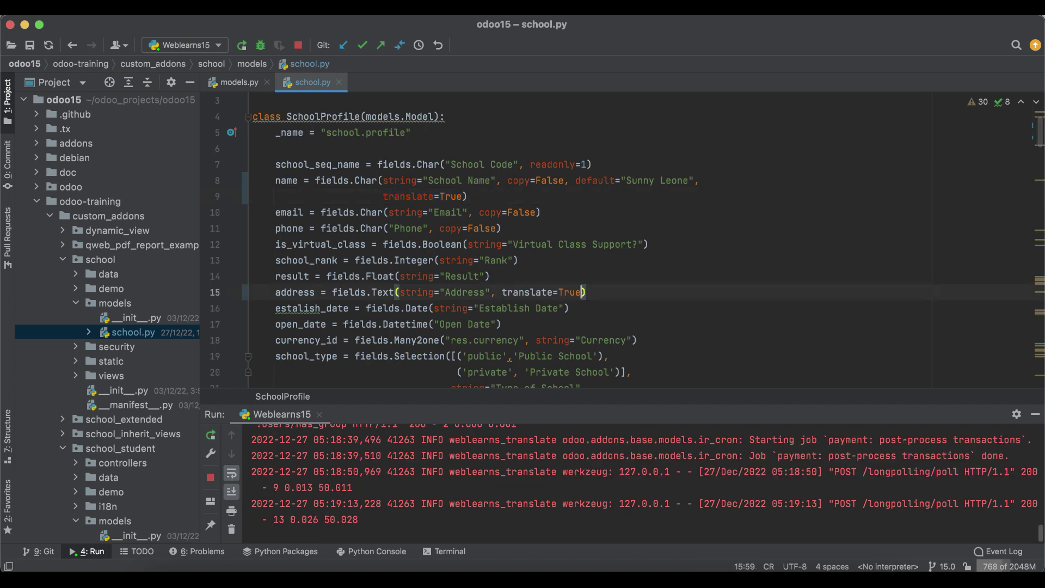
Restart the Weblearns15 server and check its launch command and startup log in the run console.
{"action": "left_click", "coordinate": [297, 45]}
{"action": "left_click", "coordinate": [241, 47]}
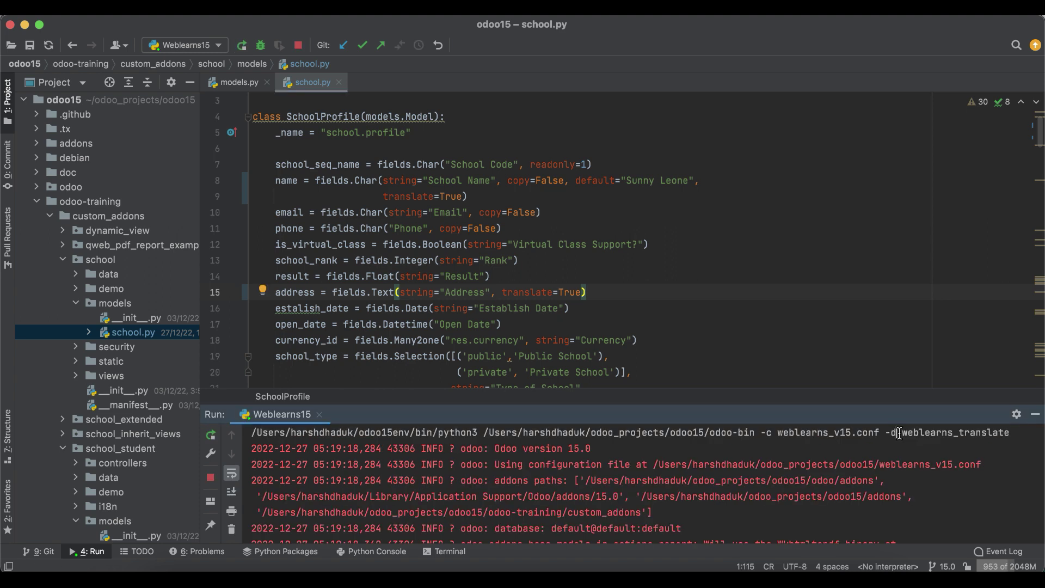
{"action": "left_click_drag", "start_coordinate": [1011, 432], "coordinate": [597, 432]}
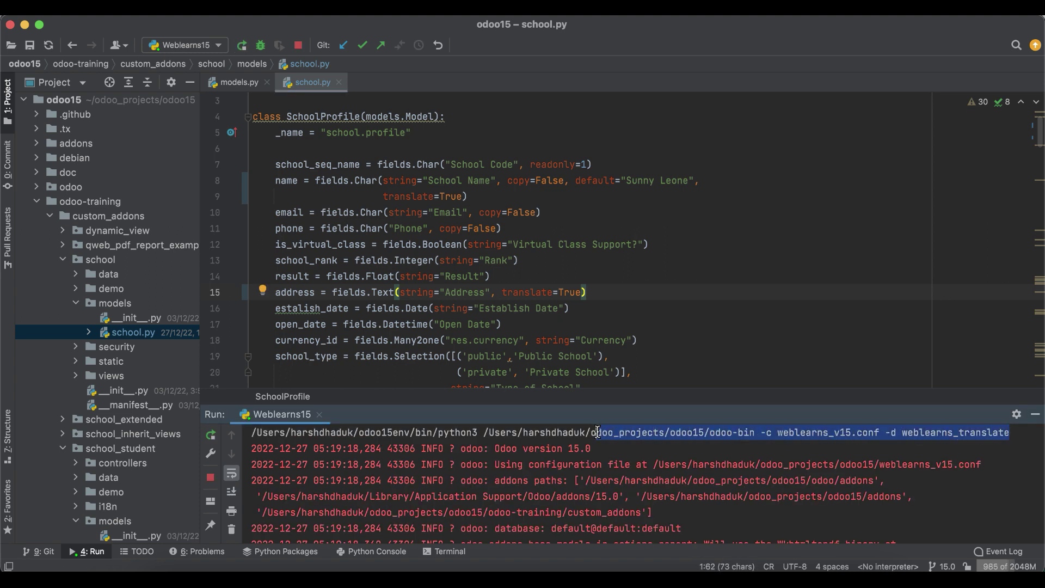
{"action": "left_click", "coordinate": [825, 455]}
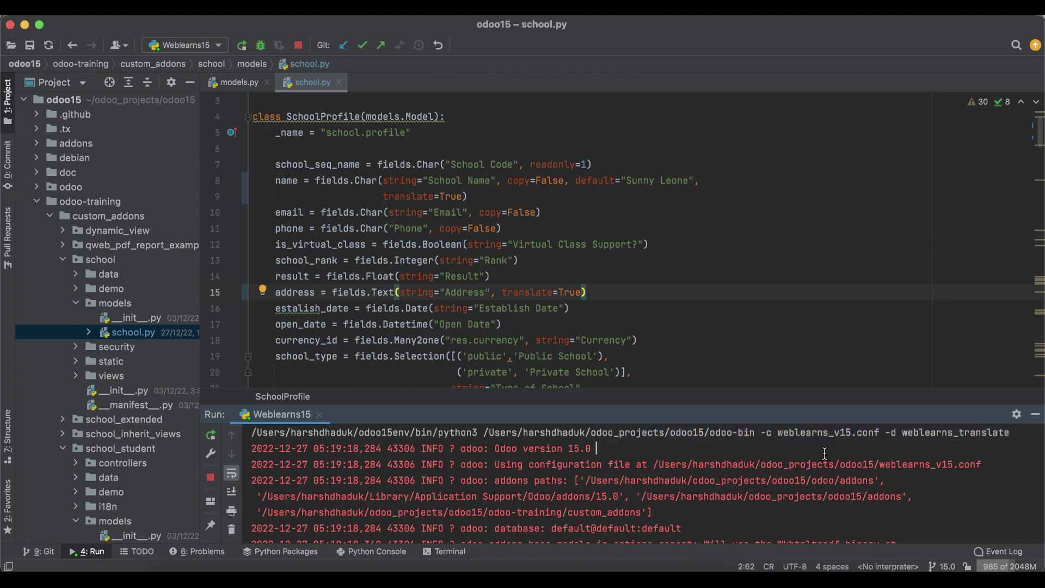
{"action": "scroll", "coordinate": [723, 520], "scroll_direction": "down", "scroll_amount": 10}
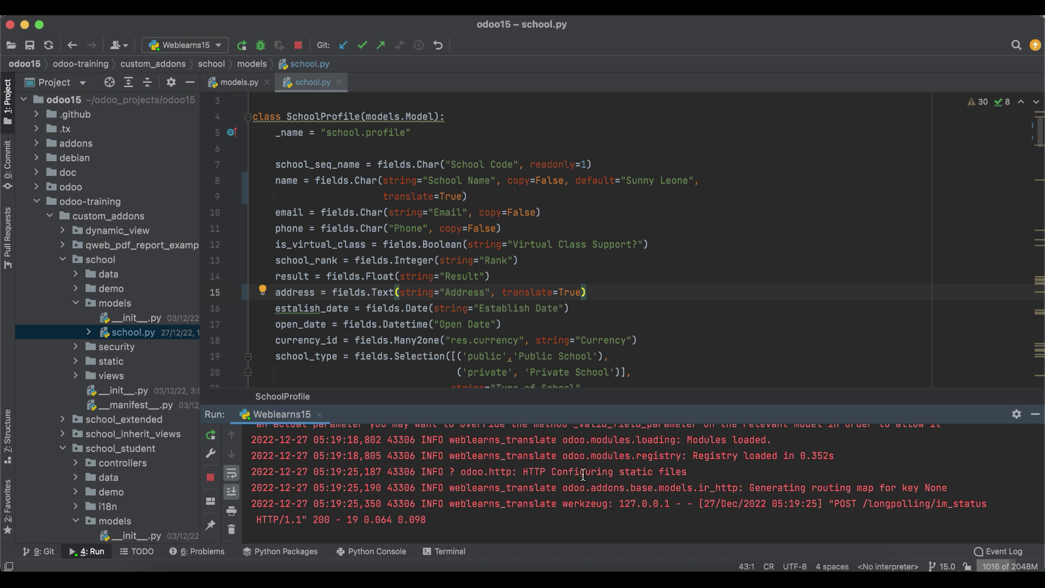
Return to Odoo in the browser, reload the School Profile list and open the School XML4 record for editing.
{"action": "left_click", "coordinate": [298, 564]}
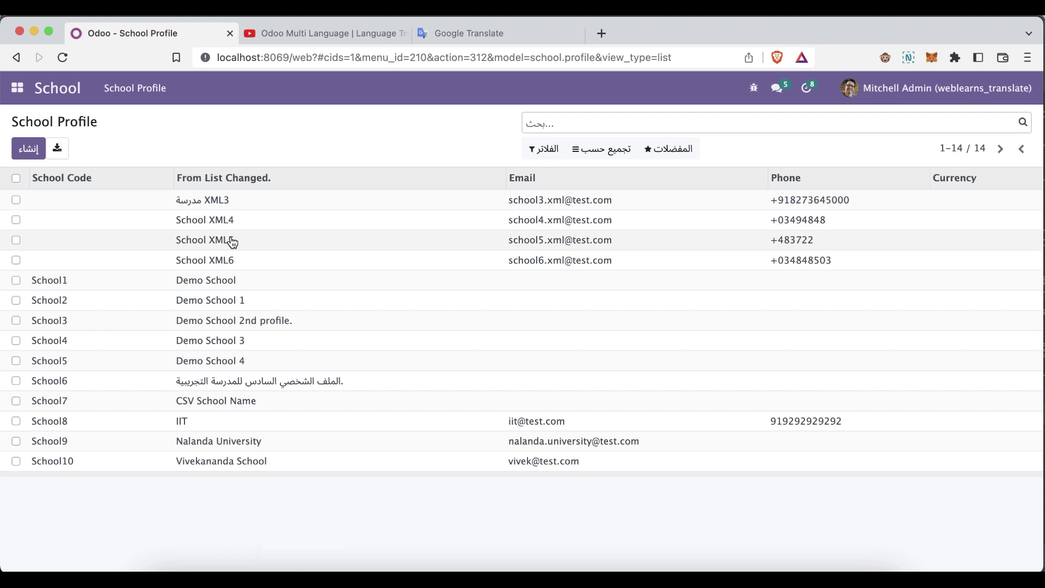
{"action": "left_click", "coordinate": [97, 90]}
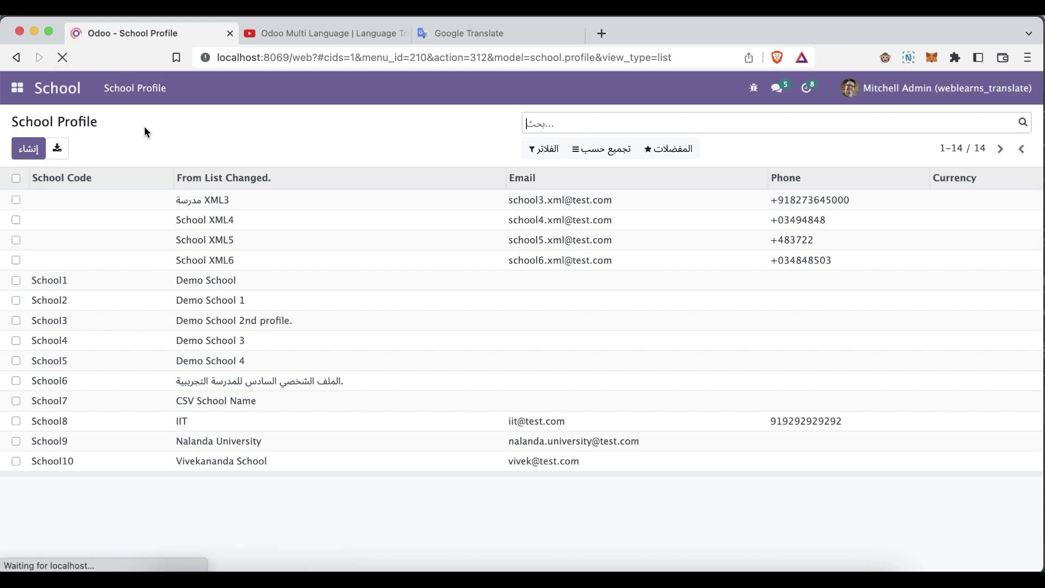
{"action": "left_click", "coordinate": [160, 219]}
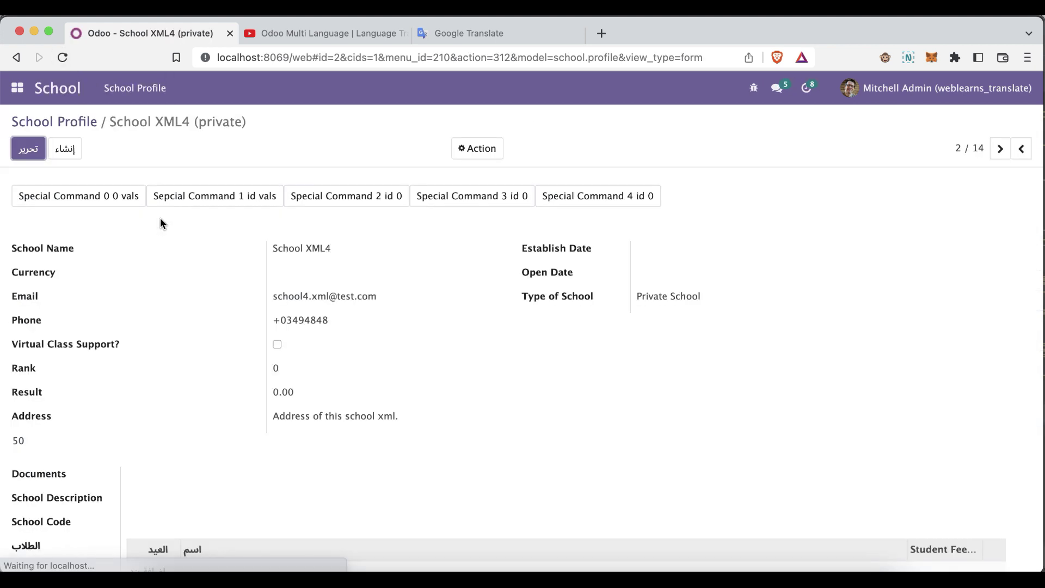
{"action": "left_click", "coordinate": [28, 148]}
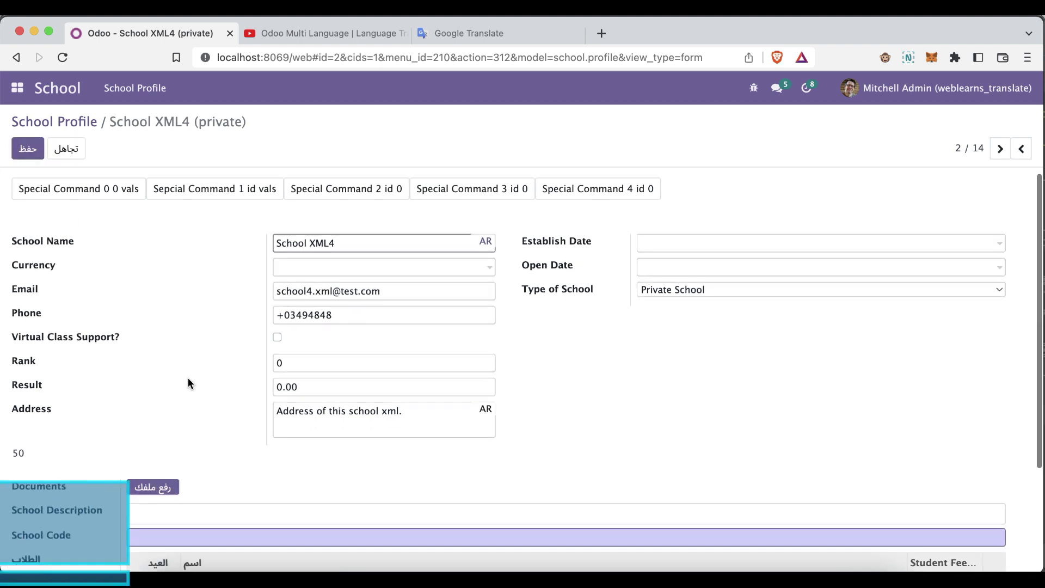
{"action": "scroll", "coordinate": [412, 372], "scroll_direction": "down", "scroll_amount": 3}
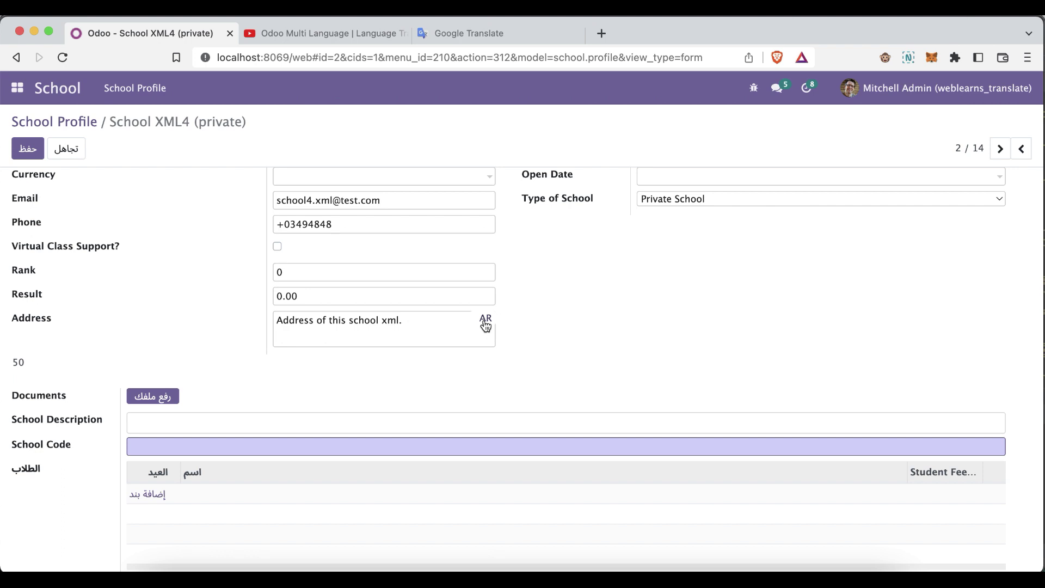
Copy the address text "Address of this school xml." and get its Arabic version from Google Translate.
{"action": "left_click", "coordinate": [422, 316]}
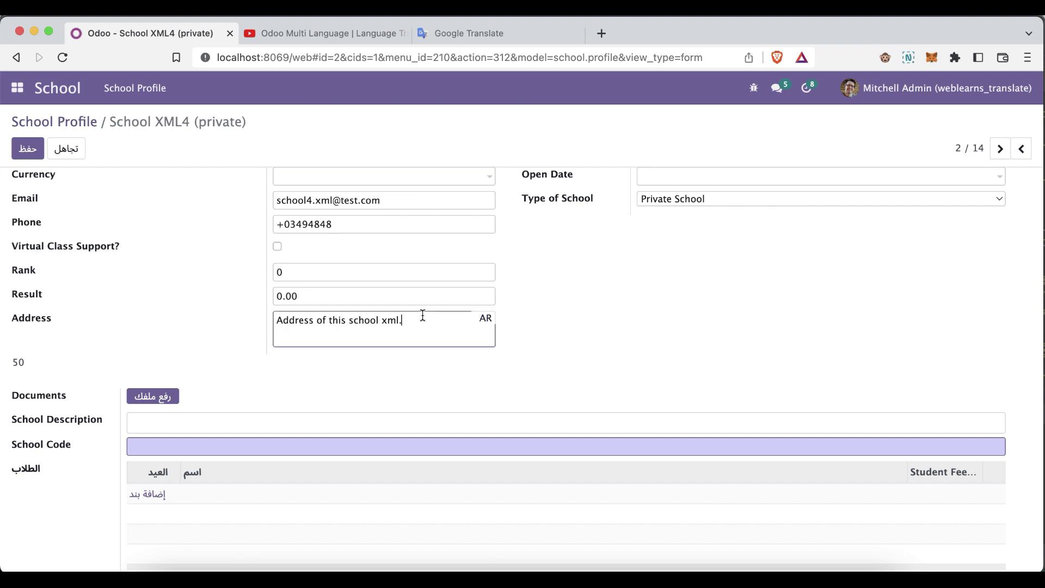
{"action": "key", "text": "super+a"}
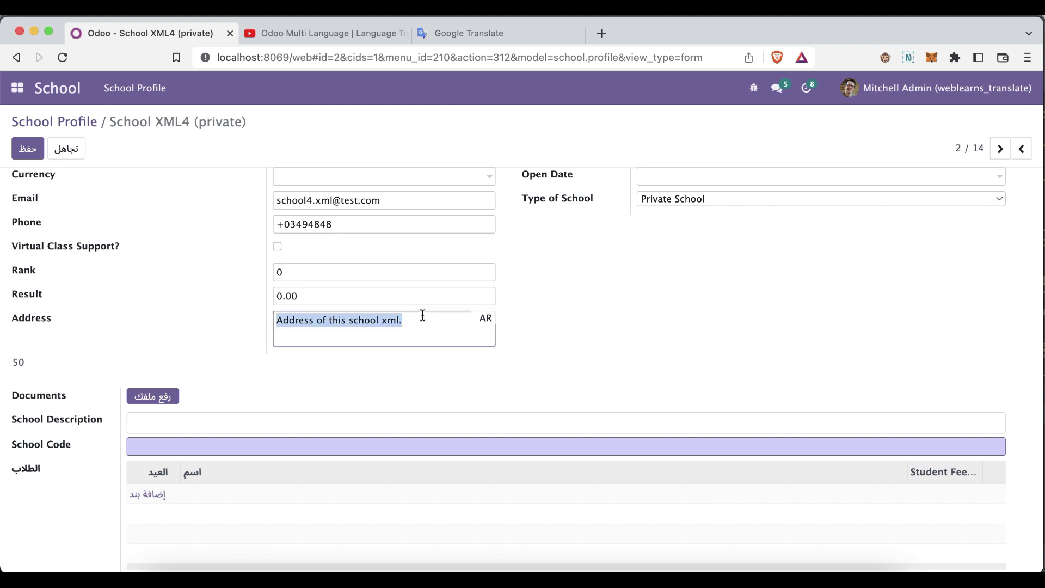
{"action": "left_click", "coordinate": [489, 32]}
{"action": "left_click", "coordinate": [499, 229]}
{"action": "key", "text": "super+v"}
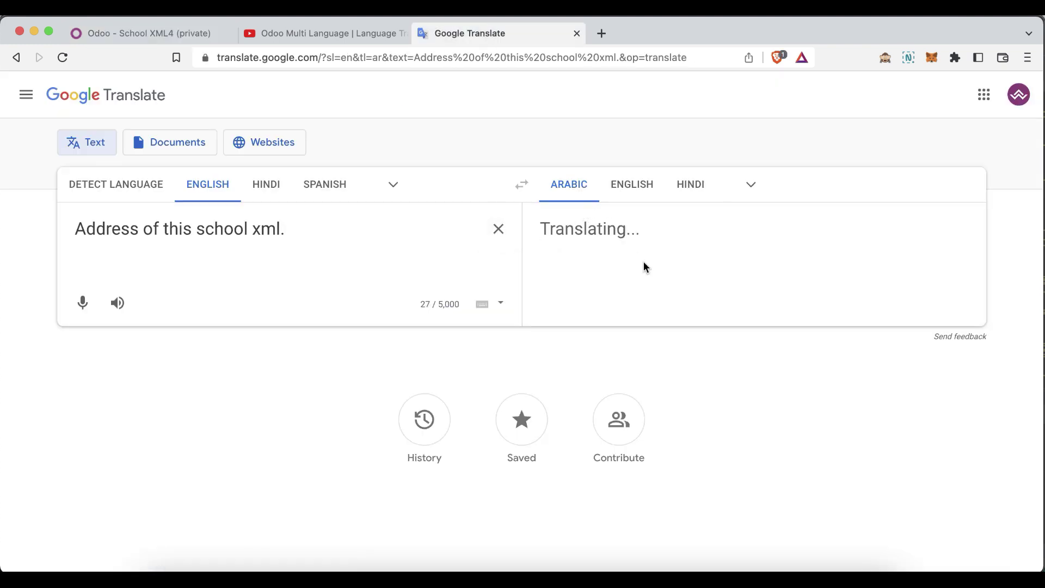
{"action": "left_click", "coordinate": [889, 304]}
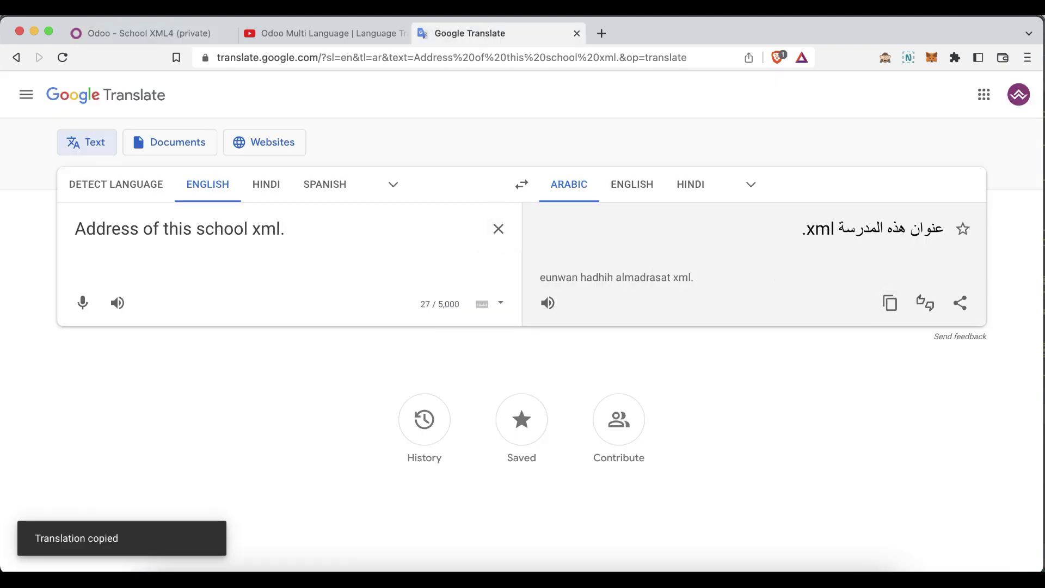
Open the address field's translations in Odoo and replace the Arabic value with the copied "عنوان هذه المدرسة xml.".
{"action": "left_click", "coordinate": [185, 32]}
{"action": "left_click", "coordinate": [488, 320]}
{"action": "left_click", "coordinate": [488, 320]}
{"action": "left_click", "coordinate": [465, 149]}
{"action": "key", "text": "super+a"}
{"action": "key", "text": "super+v"}
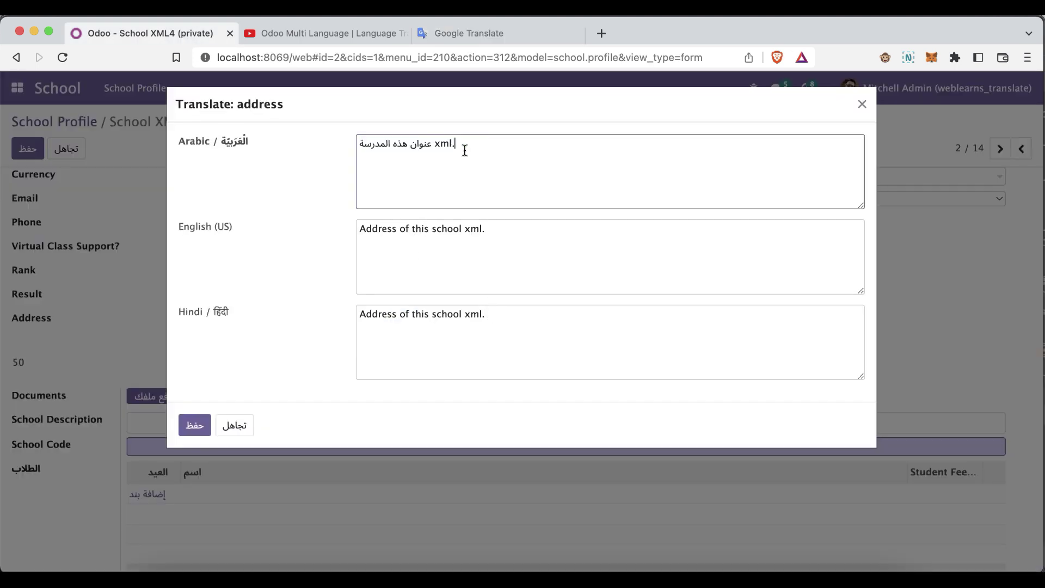
Get the Hindi version from Google Translate, enter "इस स्कूल का पता एक्सएमएल।" as the address's Hindi value and save the translations.
{"action": "left_click", "coordinate": [455, 28]}
{"action": "left_click", "coordinate": [692, 185]}
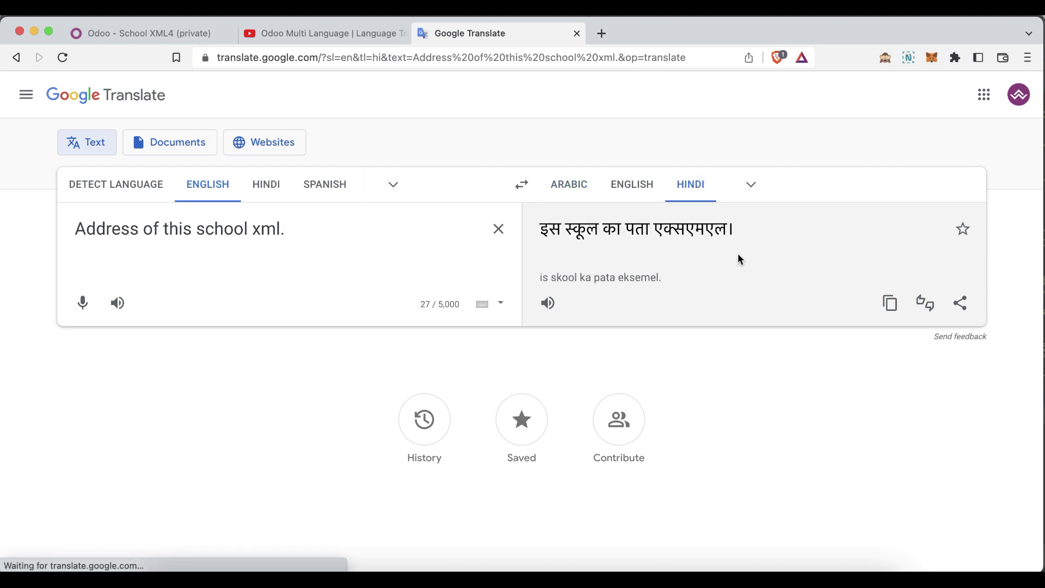
{"action": "left_click", "coordinate": [890, 302]}
{"action": "left_click", "coordinate": [138, 31]}
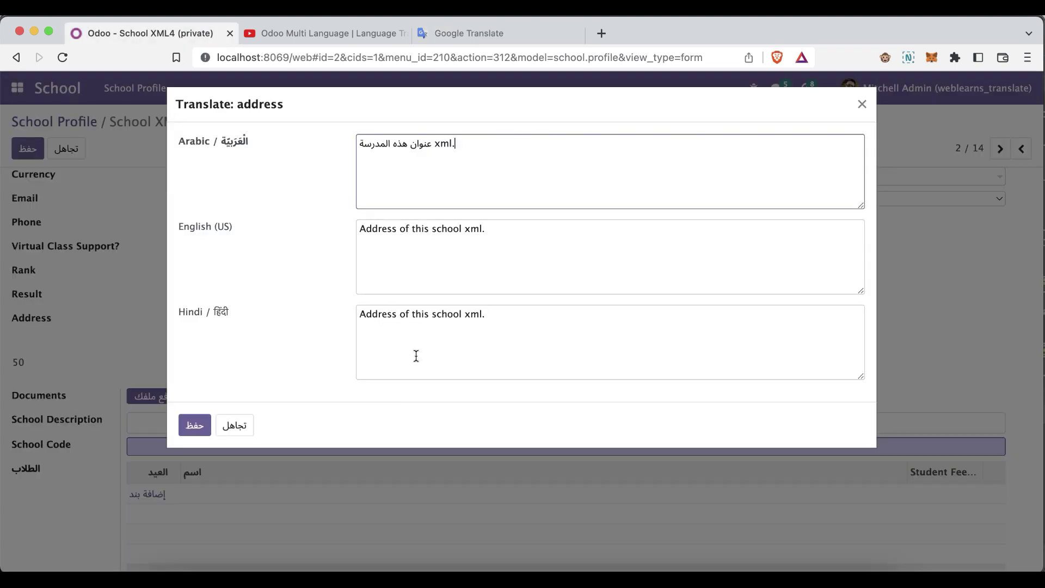
{"action": "left_click", "coordinate": [413, 328]}
{"action": "key", "text": "super+a"}
{"action": "key", "text": "super+v"}
{"action": "left_click", "coordinate": [194, 424]}
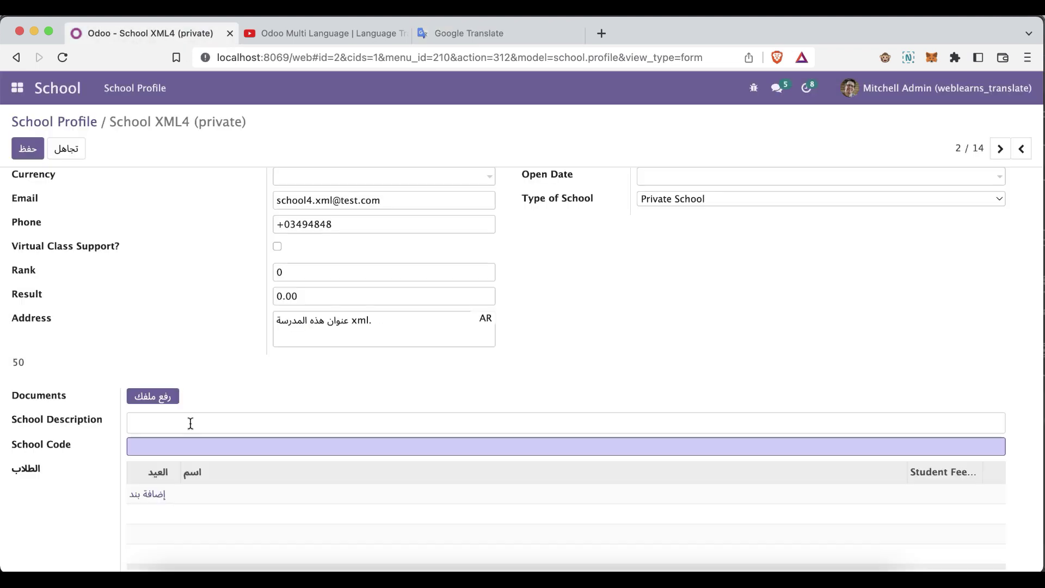
Set the required School Code of School XML4 to 33 and save the record.
{"action": "left_click", "coordinate": [27, 148]}
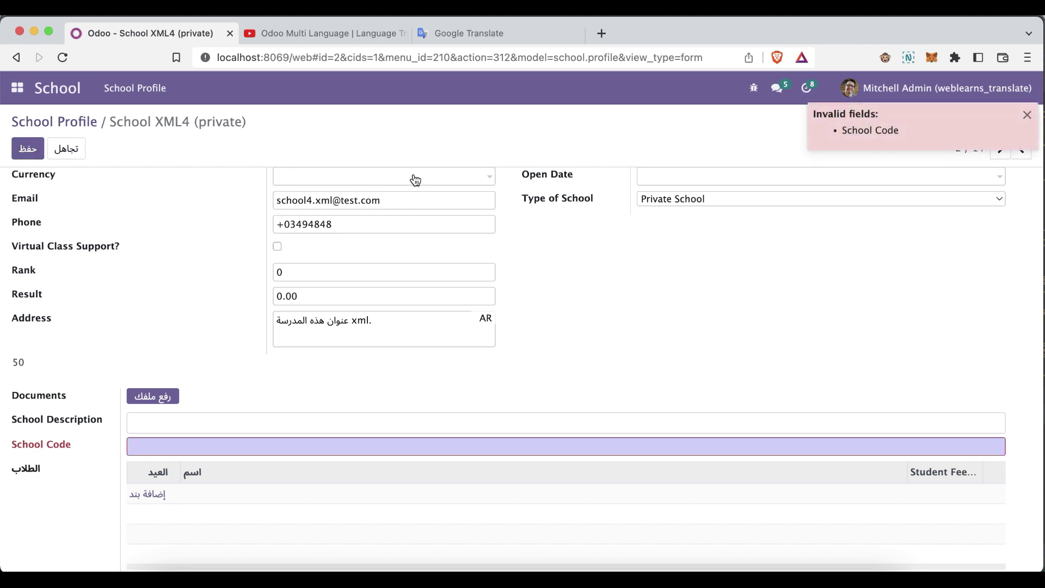
{"action": "left_click", "coordinate": [294, 438]}
{"action": "type", "text": "33"}
{"action": "left_click", "coordinate": [27, 148]}
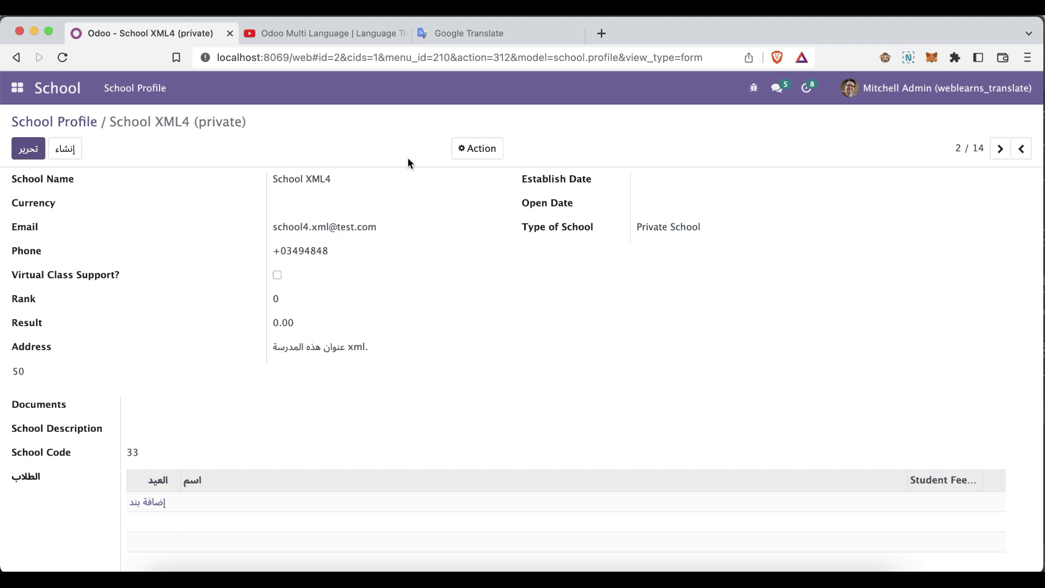
{"action": "left_click", "coordinate": [870, 92]}
{"action": "left_click", "coordinate": [872, 182]}
{"action": "left_click", "coordinate": [662, 261]}
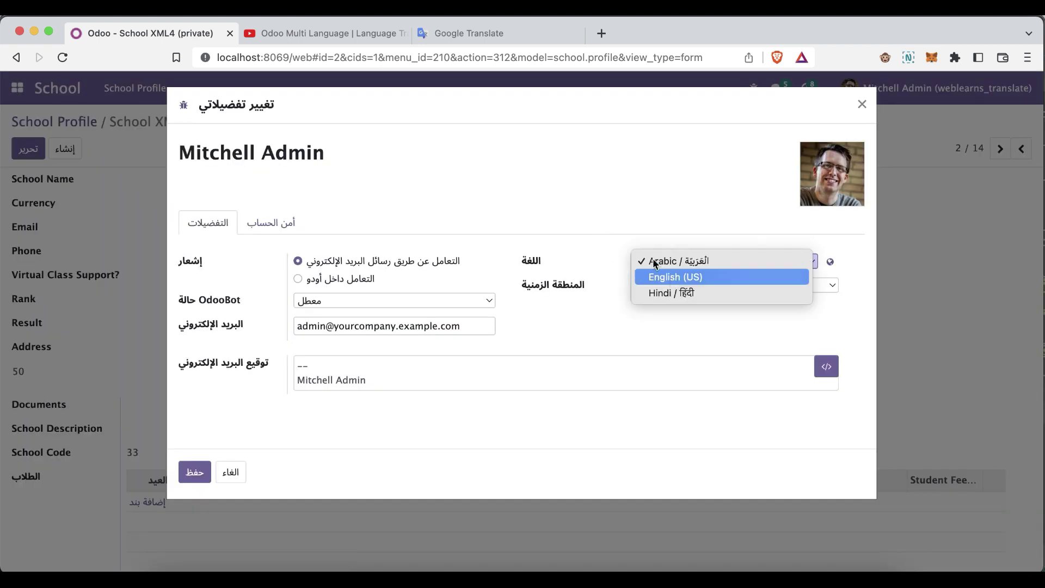
{"action": "key", "text": "Escape"}
{"action": "key", "text": "Escape"}
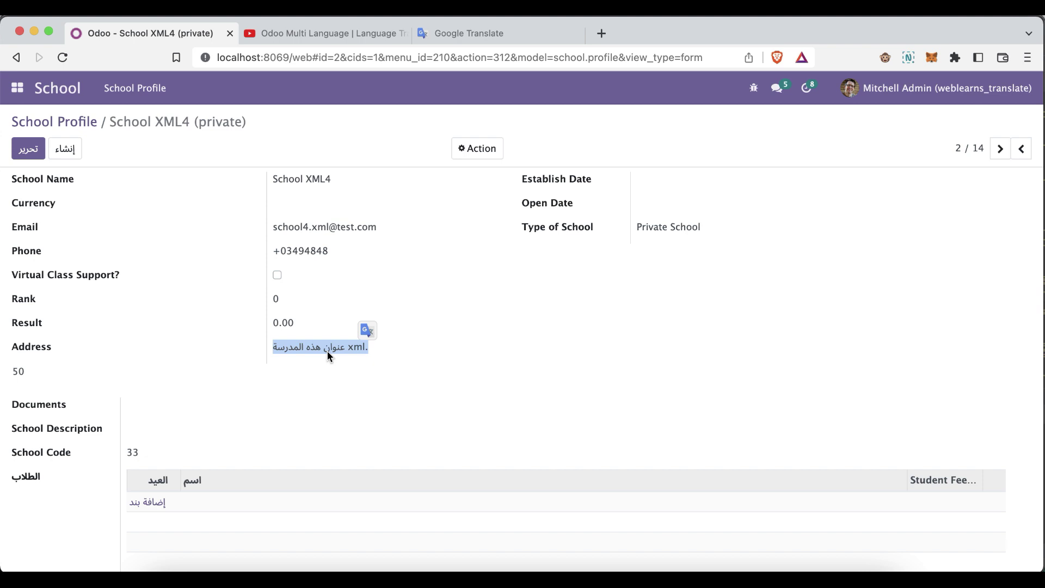
Set the user's preferred language to Hindi, save the preferences, and check the School XML4 record's address value.
{"action": "left_click", "coordinate": [937, 87]}
{"action": "left_click", "coordinate": [932, 182]}
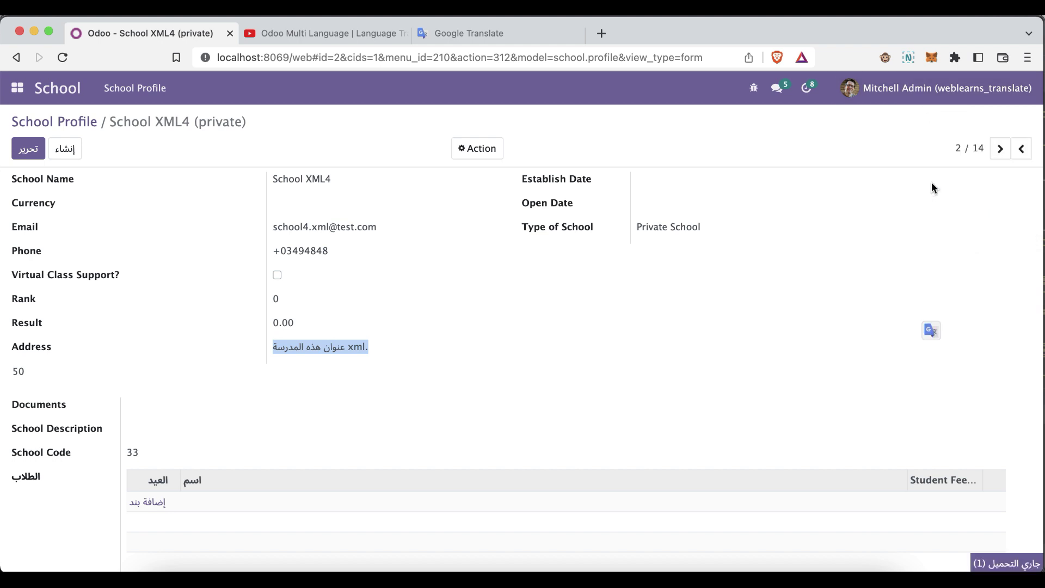
{"action": "left_click", "coordinate": [654, 265]}
{"action": "left_click", "coordinate": [655, 289]}
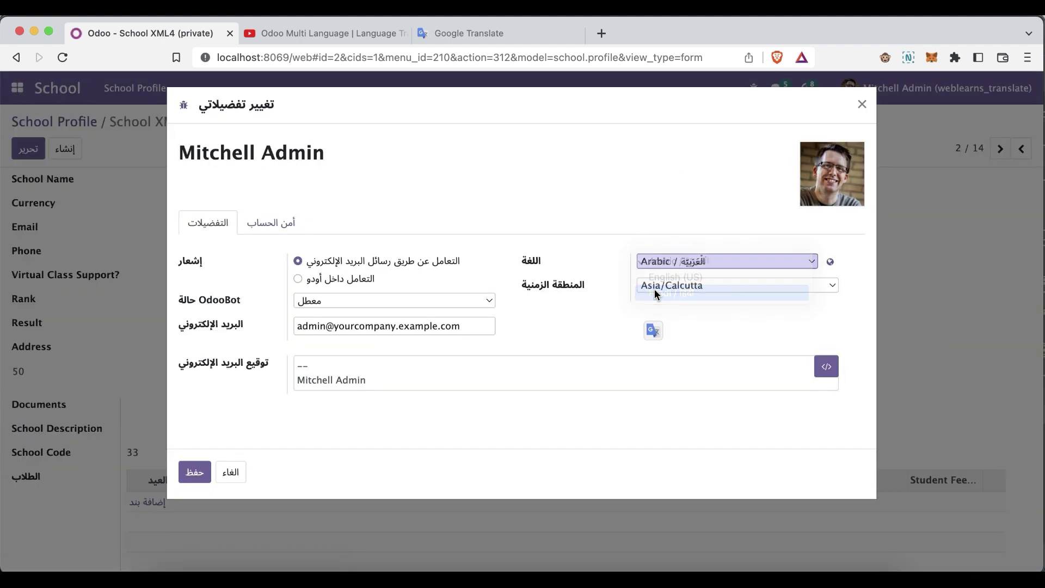
{"action": "left_click", "coordinate": [195, 472]}
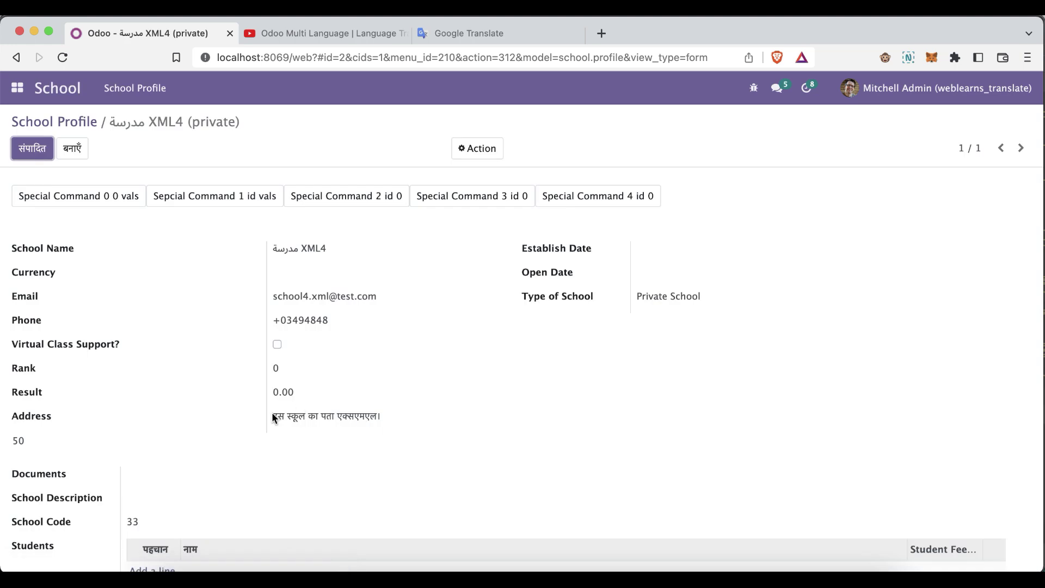
{"action": "left_click_drag", "start_coordinate": [273, 413], "coordinate": [387, 414]}
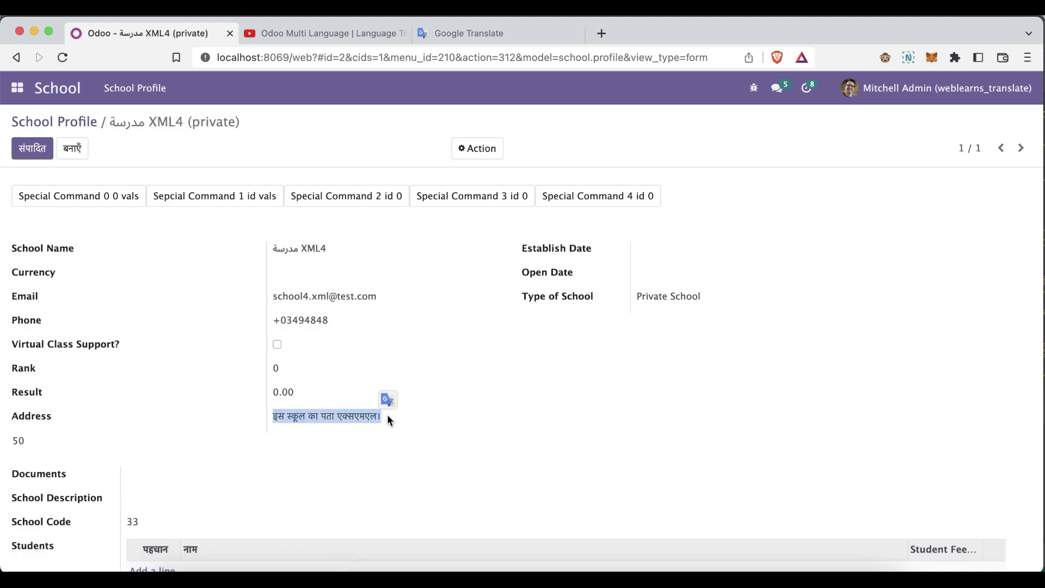
{"action": "left_click", "coordinate": [461, 418]}
Append "hi hello" to the Hindi address of the School XML4 record and save it.
{"action": "left_click", "coordinate": [27, 147]}
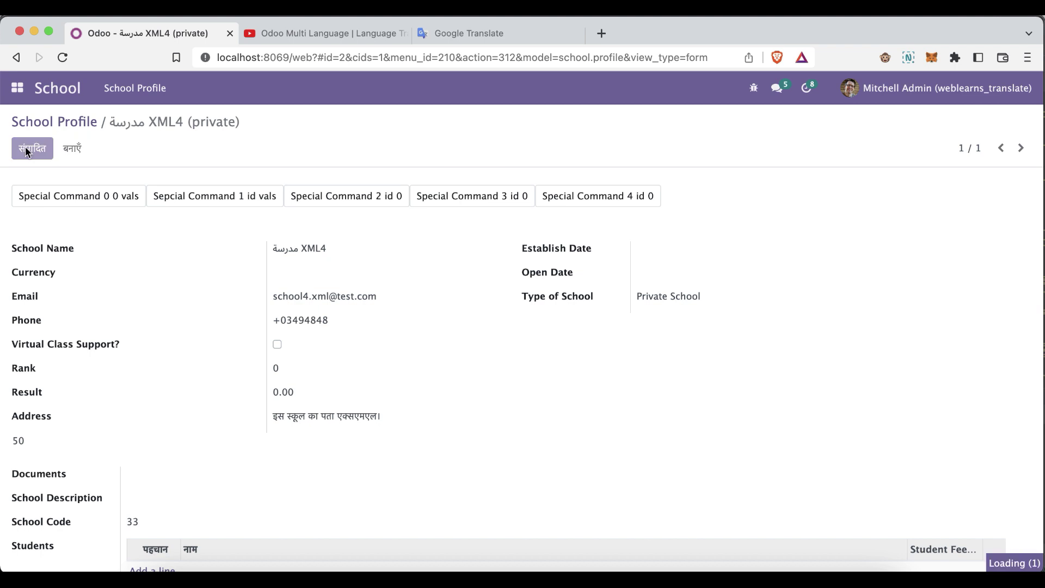
{"action": "left_click", "coordinate": [402, 422]}
{"action": "type", "text": "hi hello"}
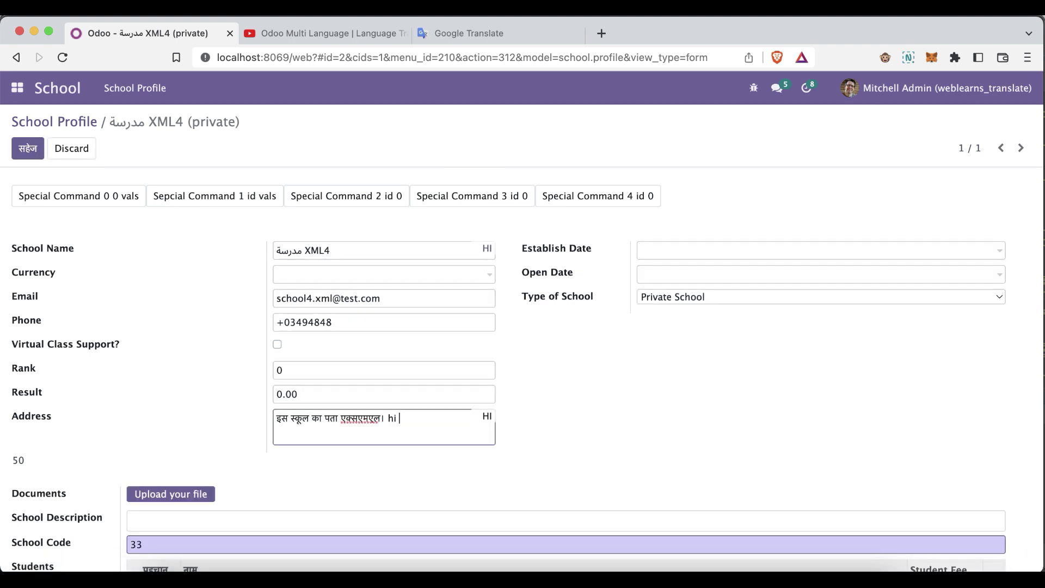
{"action": "left_click", "coordinate": [26, 149]}
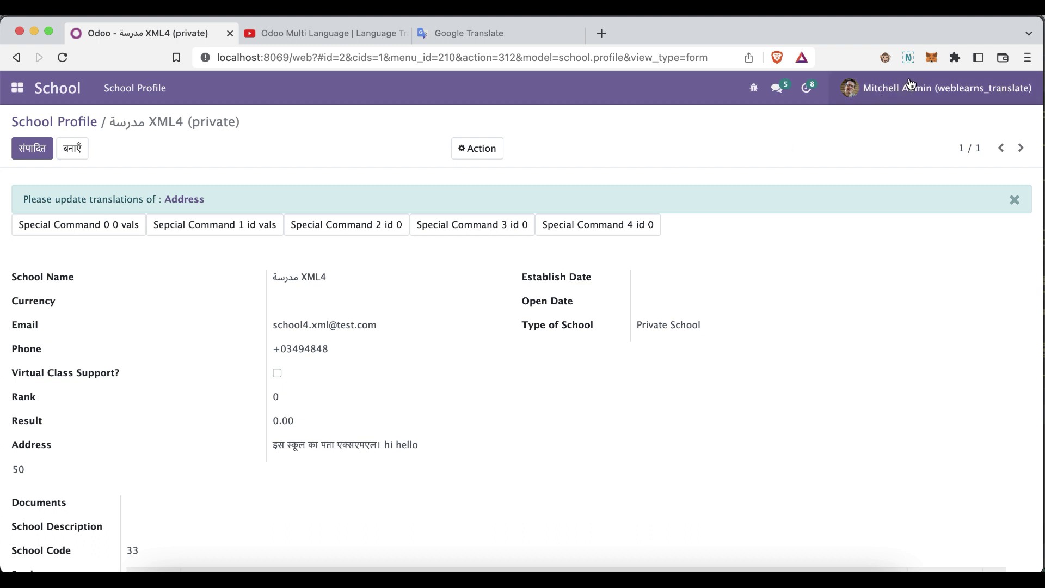
Open the address translations from the update notice, review the values per language, and discard the dialog.
{"action": "left_click_drag", "start_coordinate": [23, 199], "coordinate": [68, 200]}
{"action": "left_click", "coordinate": [151, 192]}
{"action": "left_click_drag", "start_coordinate": [152, 192], "coordinate": [155, 194]}
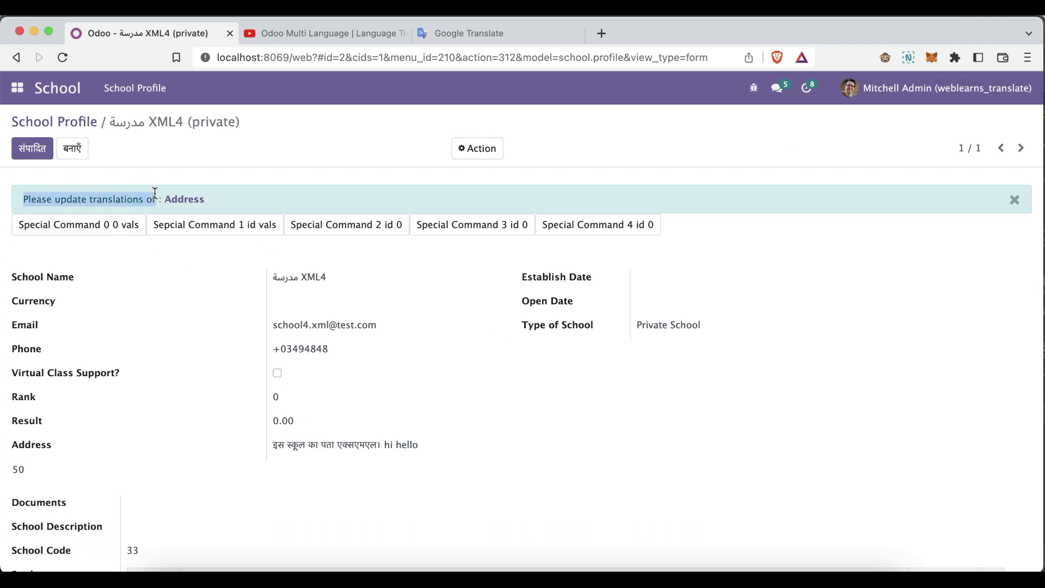
{"action": "left_click", "coordinate": [184, 199]}
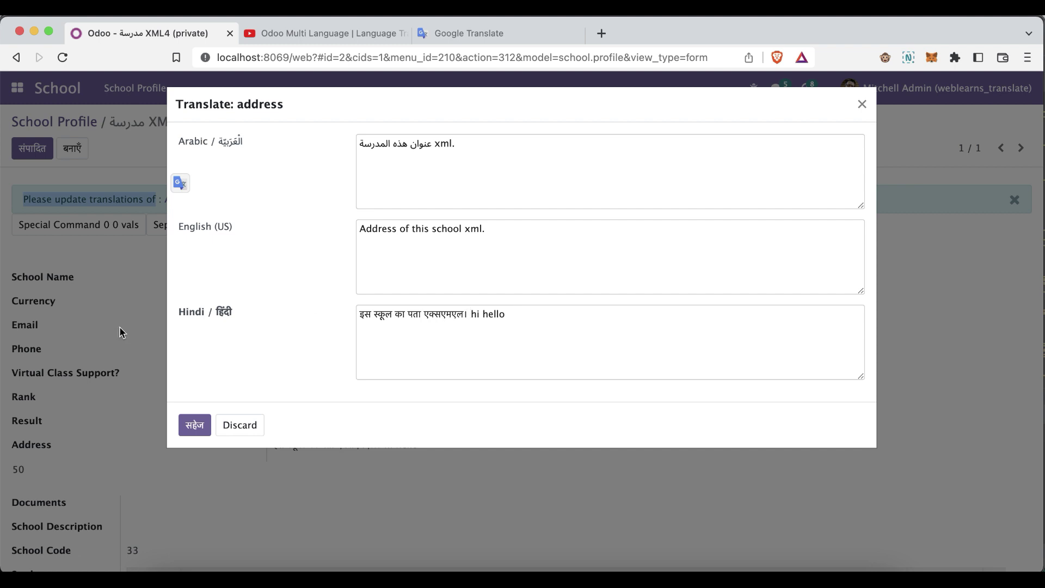
{"action": "left_click", "coordinate": [234, 436]}
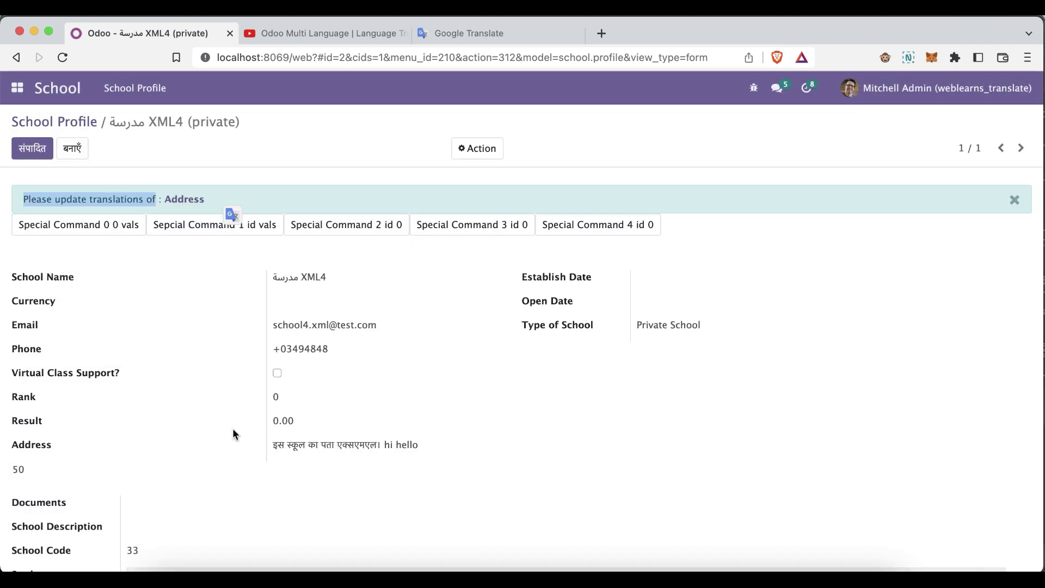
Set the user's preferred language to English, save the preferences, and check the School XML4 record's address value.
{"action": "left_click", "coordinate": [938, 89]}
{"action": "left_click", "coordinate": [871, 178]}
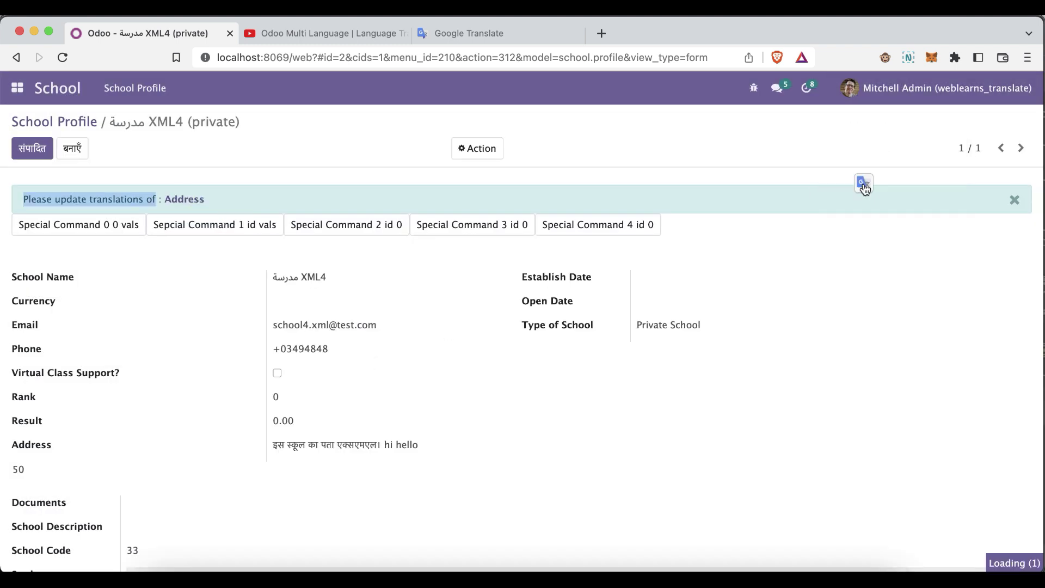
{"action": "left_click", "coordinate": [682, 261]}
{"action": "left_click", "coordinate": [676, 245]}
{"action": "left_click", "coordinate": [196, 471]}
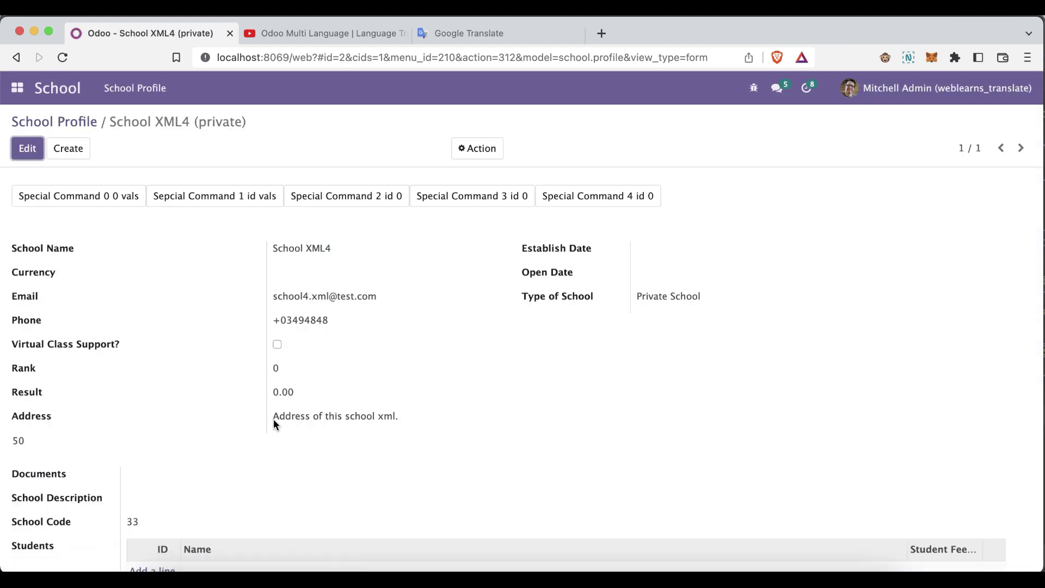
{"action": "mouse_move", "coordinate": [274, 419]}
{"action": "left_mouse_down"}
{"action": "mouse_move", "coordinate": [400, 409]}
{"action": "mouse_move", "coordinate": [274, 415]}
{"action": "left_mouse_up"}
{"action": "left_click", "coordinate": [405, 408]}
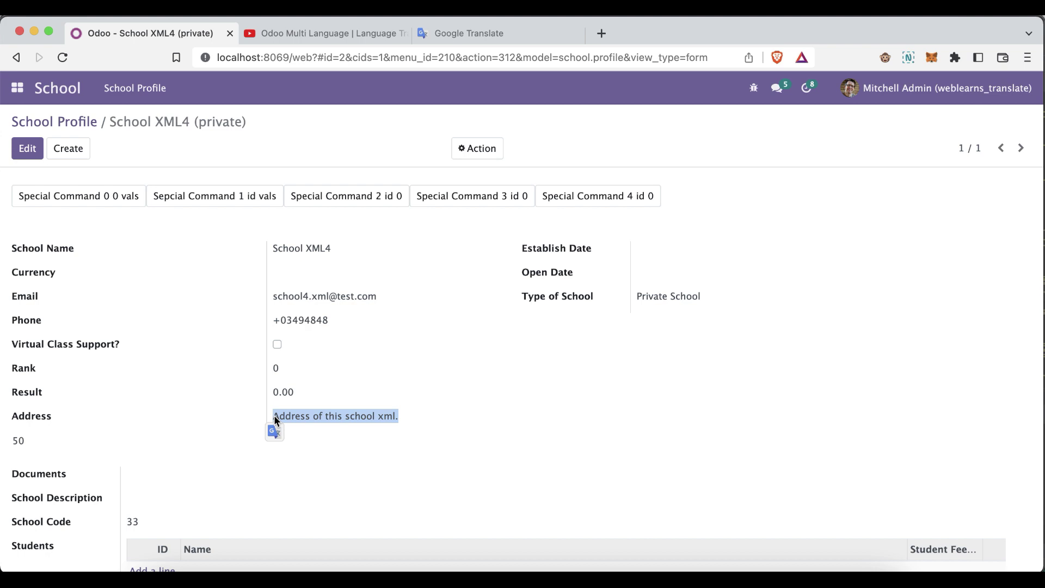
{"action": "left_click", "coordinate": [394, 423]}
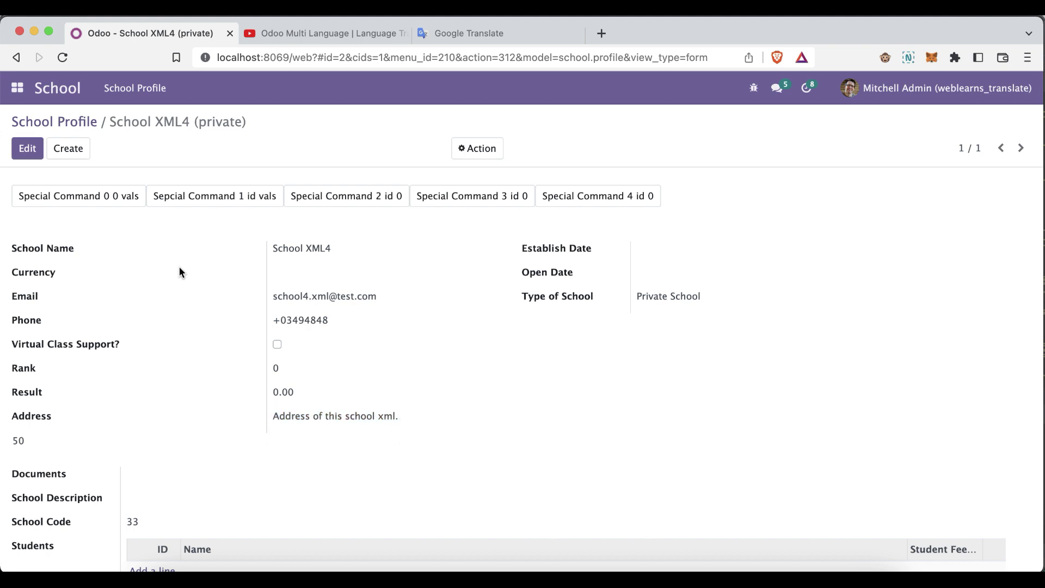
Append "alkasdjlfkaj" to the English address of the School XML4 record and save it.
{"action": "left_click", "coordinate": [25, 149]}
{"action": "left_click", "coordinate": [439, 419]}
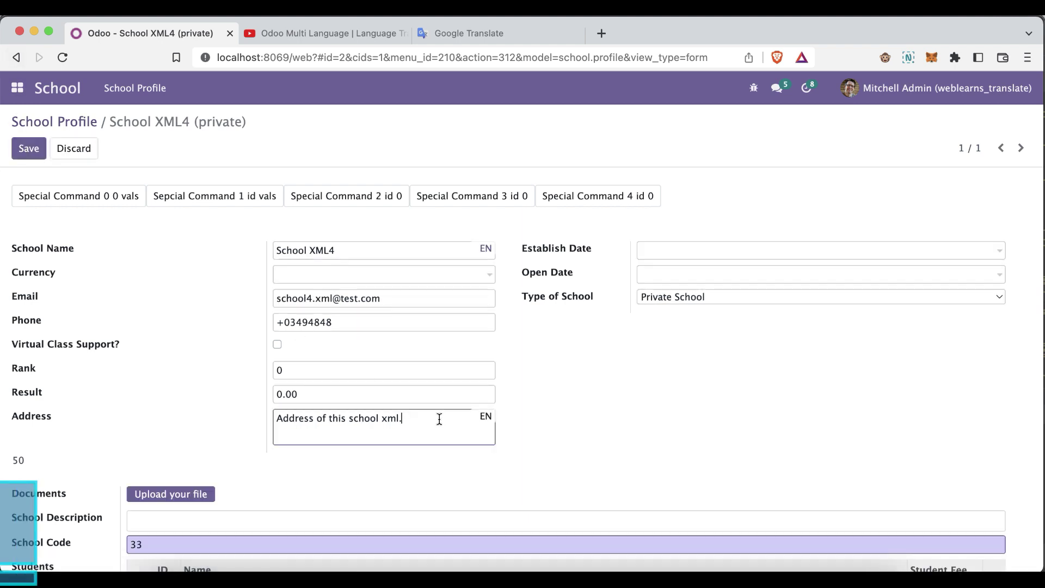
{"action": "type", "text": "alkasdjlfkaj"}
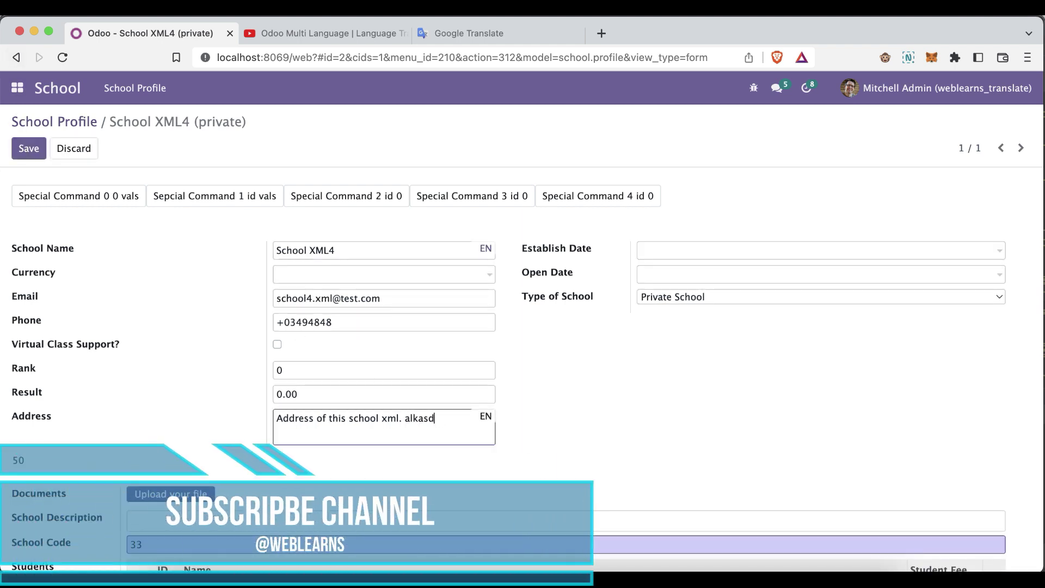
{"action": "left_click", "coordinate": [29, 148]}
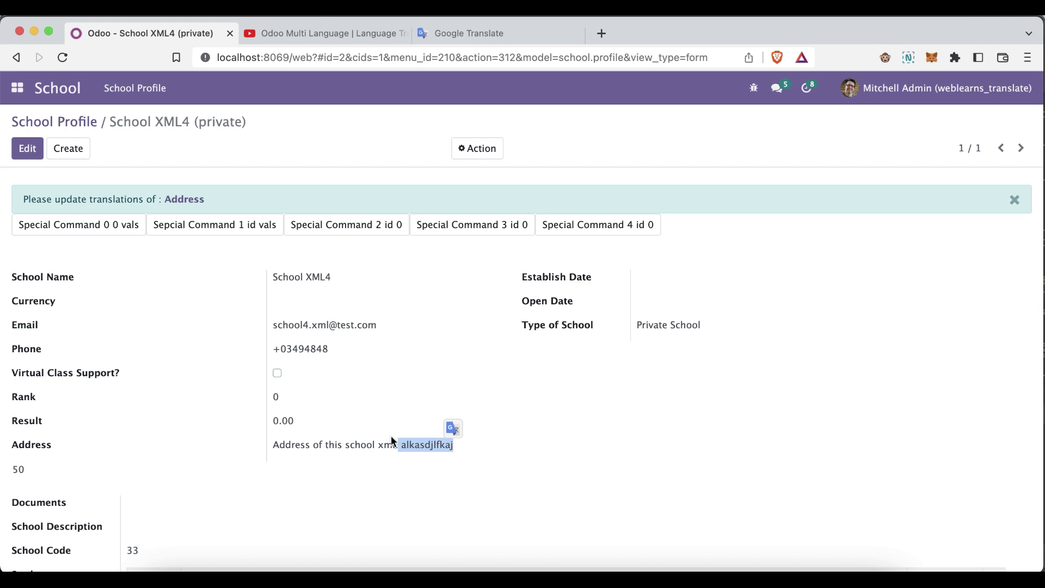
{"action": "left_click_drag", "start_coordinate": [273, 444], "coordinate": [398, 444]}
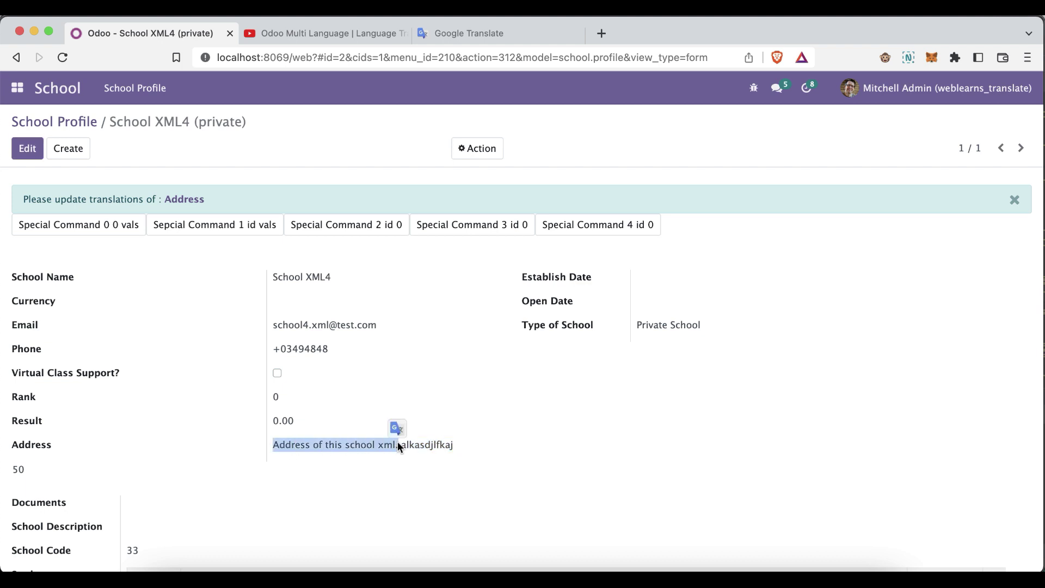
Set the user's preferred language to Arabic, save the preferences, and check the School XML4 record's address value.
{"action": "left_click", "coordinate": [871, 90]}
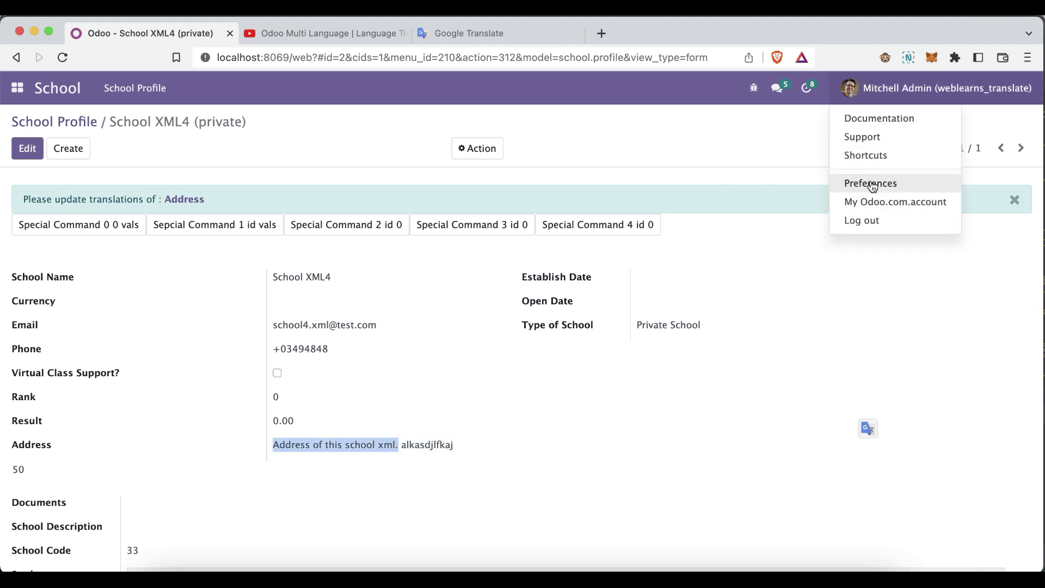
{"action": "left_click", "coordinate": [654, 207]}
{"action": "left_click", "coordinate": [26, 148]}
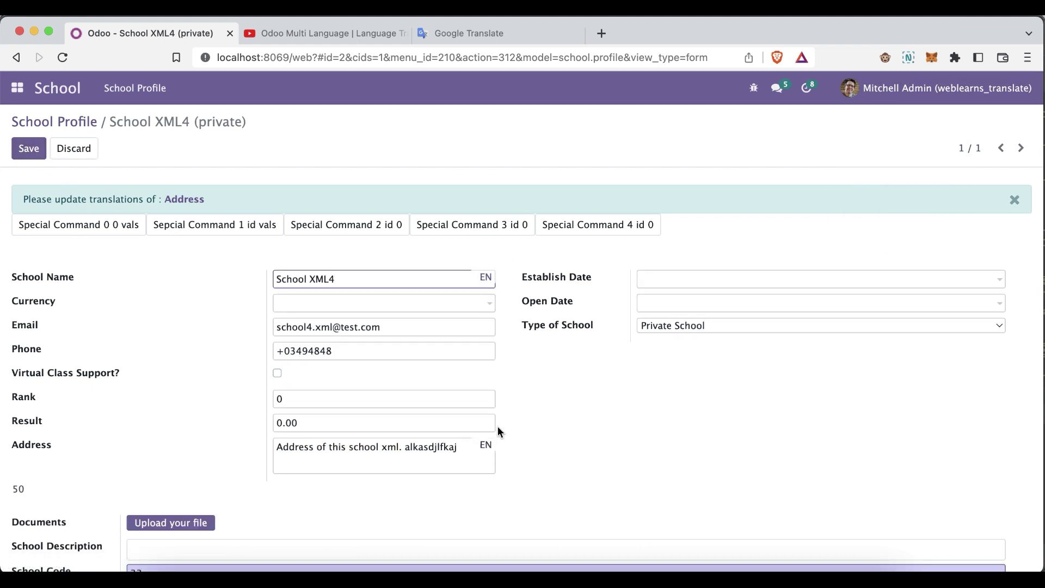
{"action": "left_click", "coordinate": [909, 88]}
{"action": "left_click", "coordinate": [874, 185]}
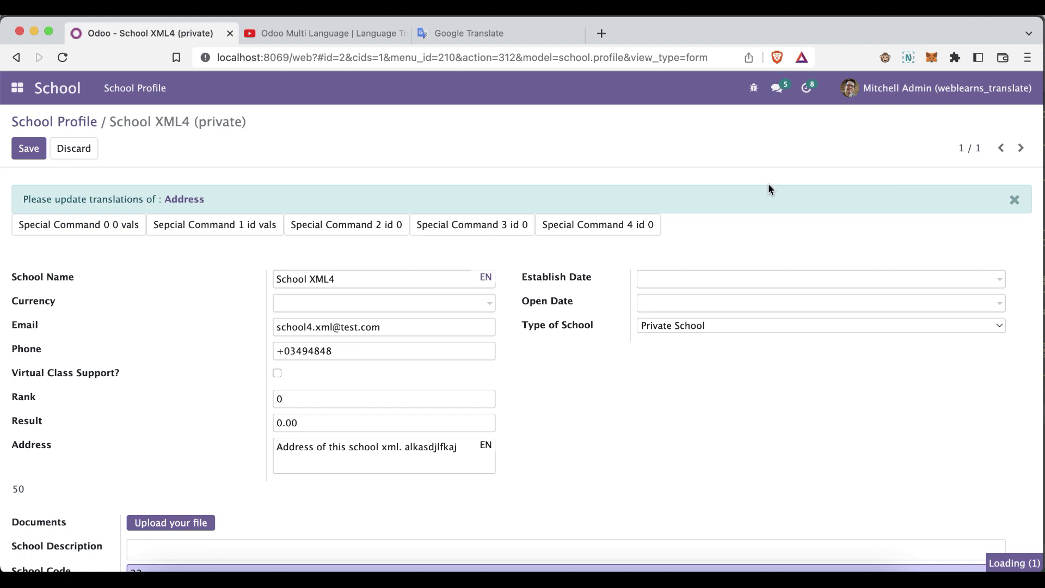
{"action": "left_click", "coordinate": [647, 266]}
{"action": "left_click", "coordinate": [653, 246]}
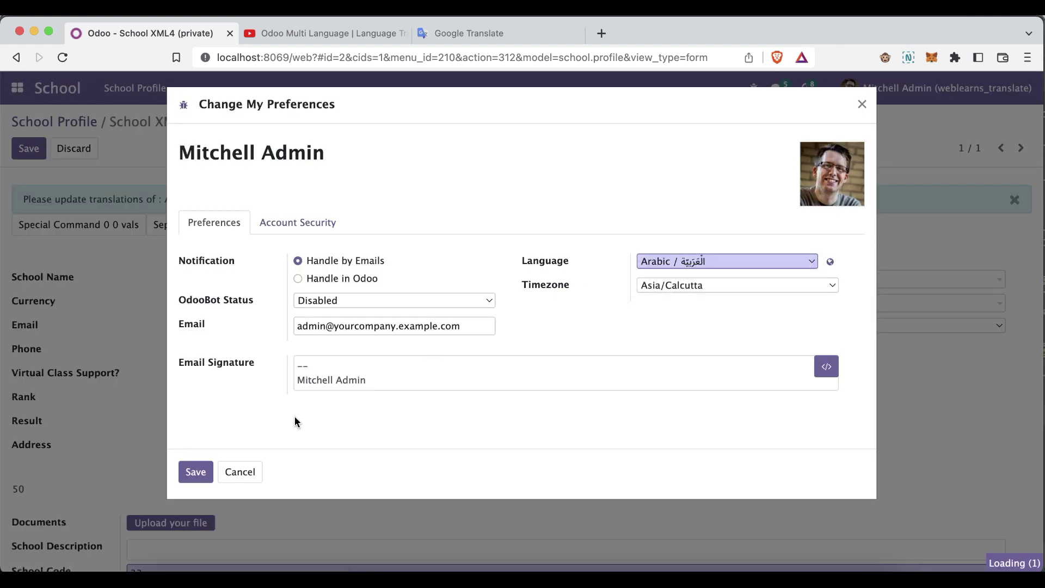
{"action": "left_click", "coordinate": [196, 472]}
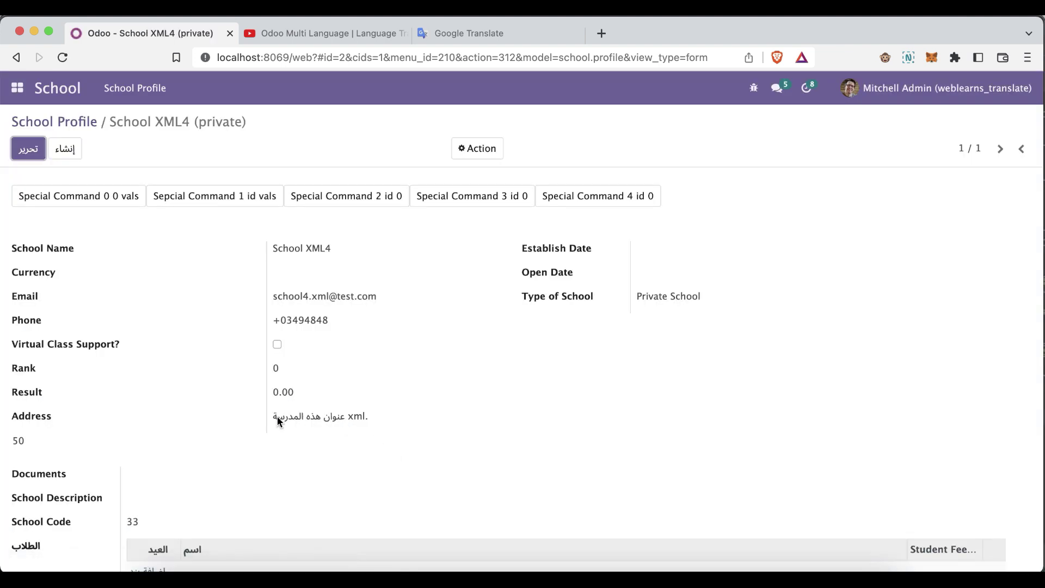
{"action": "left_click_drag", "start_coordinate": [268, 417], "coordinate": [387, 418]}
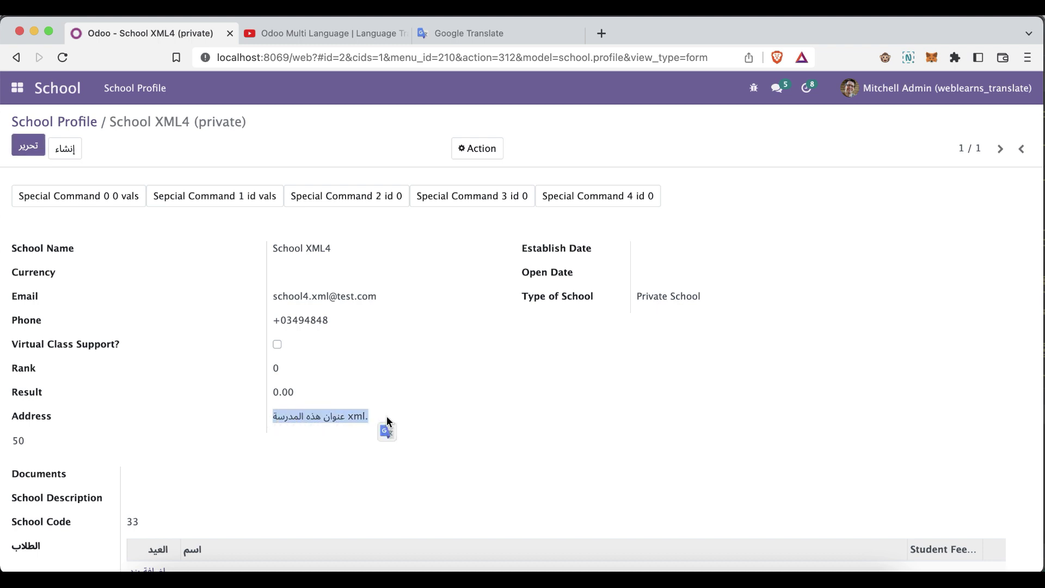
Edit the School XML4 record's address translations, copying "hi hello" from the Hindi value and inserting it before "alkasdjlfkaj" in the English value.
{"action": "left_click", "coordinate": [28, 149]}
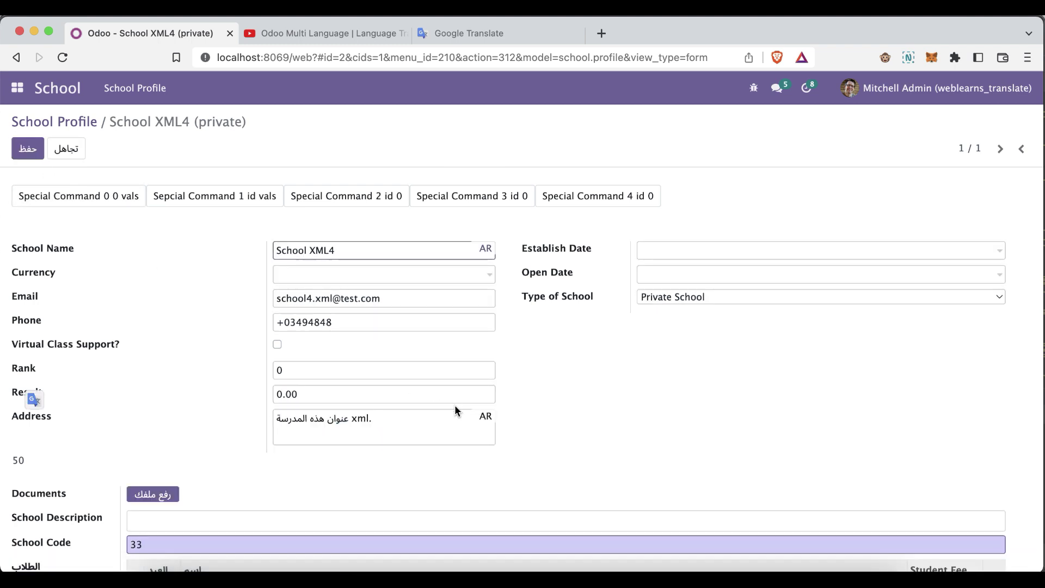
{"action": "left_click", "coordinate": [485, 418]}
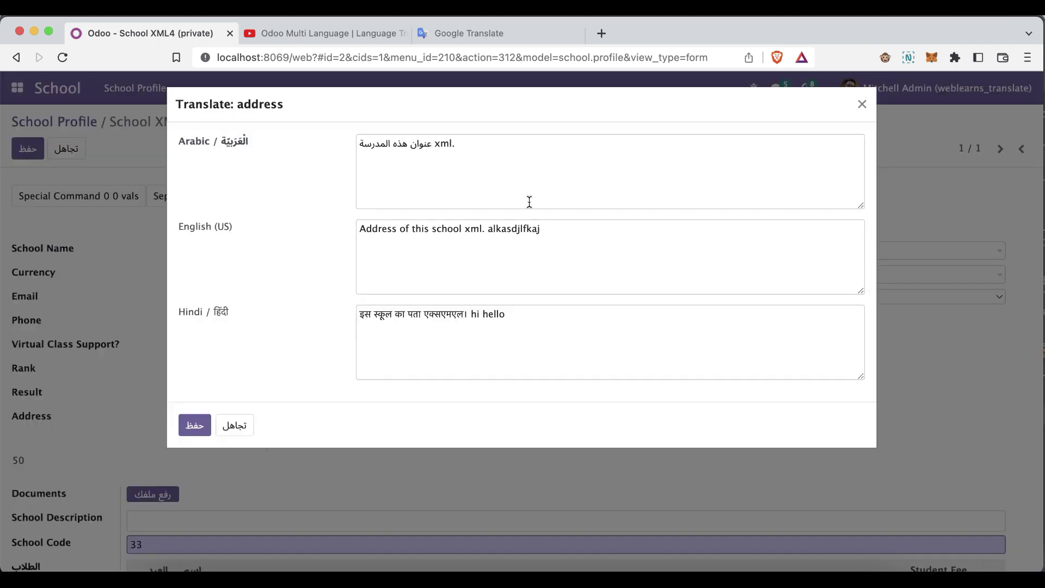
{"action": "left_click", "coordinate": [488, 229]}
{"action": "double_click", "coordinate": [489, 229]}
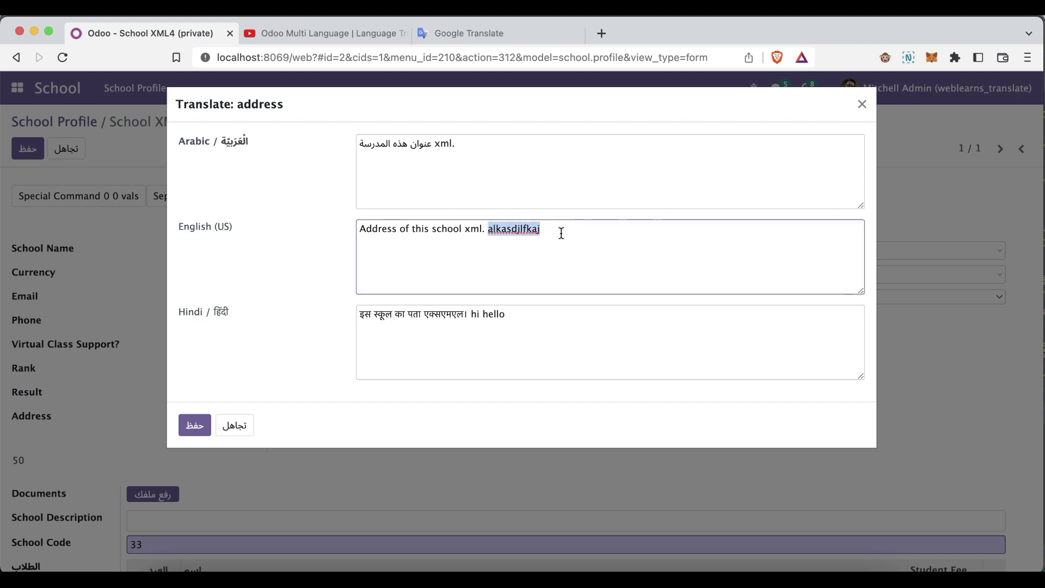
{"action": "left_click_drag", "start_coordinate": [470, 315], "coordinate": [521, 311]}
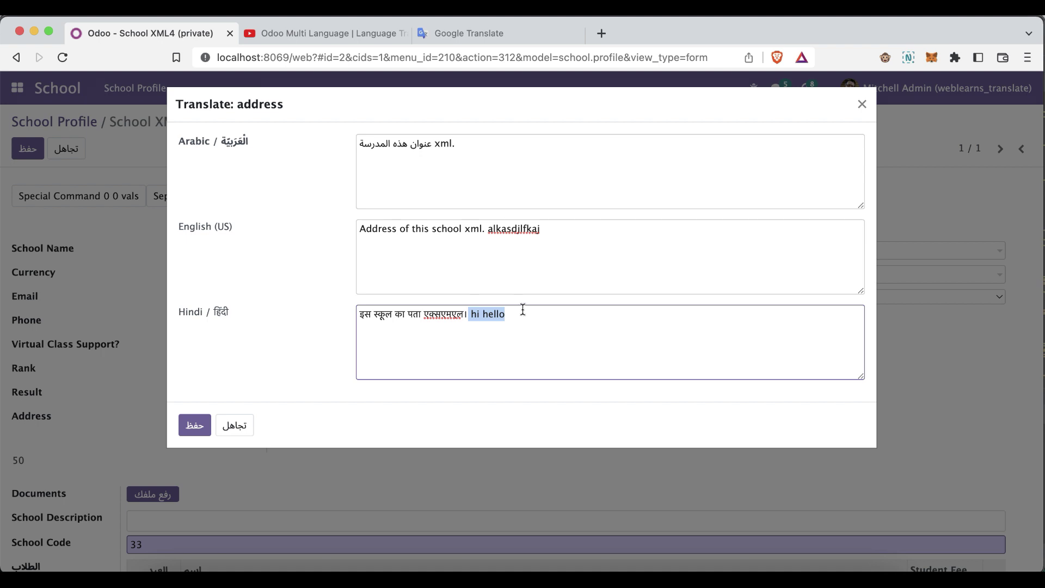
{"action": "left_click", "coordinate": [478, 140]}
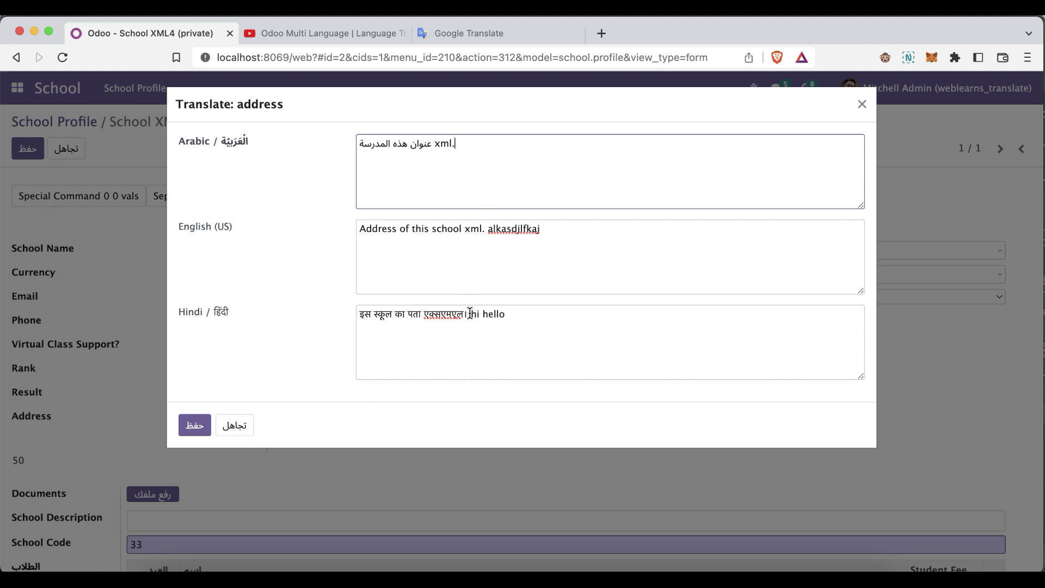
{"action": "left_click_drag", "start_coordinate": [470, 314], "coordinate": [545, 313]}
{"action": "key", "text": "super+c"}
{"action": "left_click", "coordinate": [488, 231]}
{"action": "key", "text": "super+v"}
Make the Arabic and Hindi address values also end in "hi hello alkasdjlfkaj", then save the translations and the record.
{"action": "left_click_drag", "start_coordinate": [487, 229], "coordinate": [578, 229]}
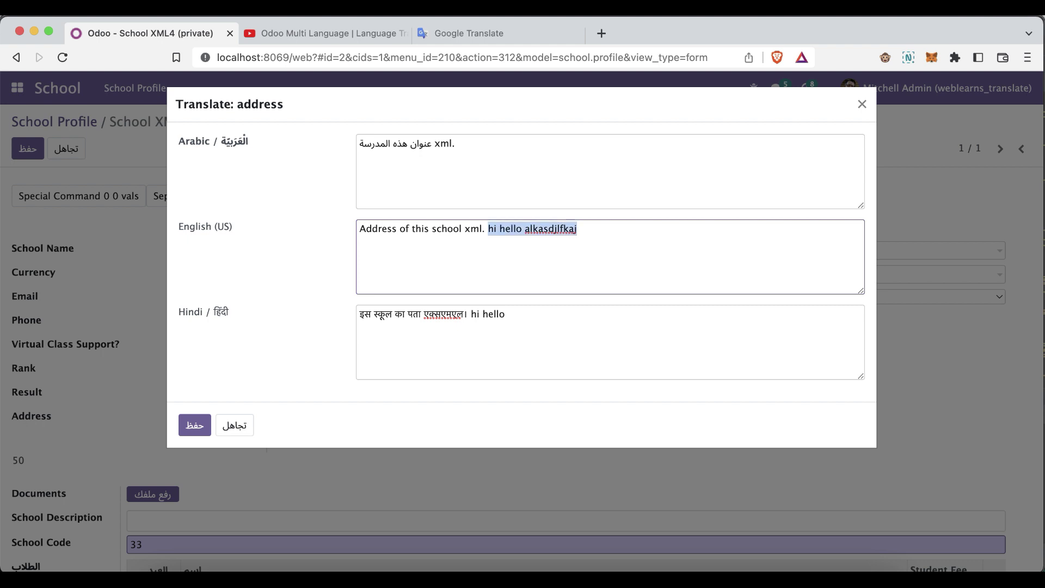
{"action": "left_click", "coordinate": [478, 146]}
{"action": "key", "text": "super+v"}
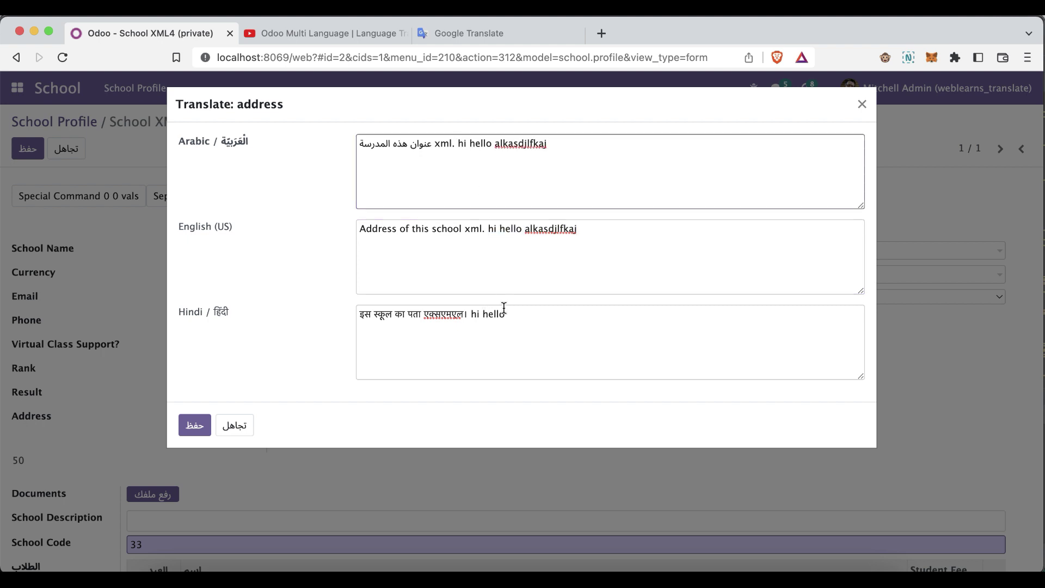
{"action": "left_click_drag", "start_coordinate": [473, 314], "coordinate": [552, 311]}
{"action": "key", "text": "super+v"}
{"action": "left_click", "coordinate": [194, 425]}
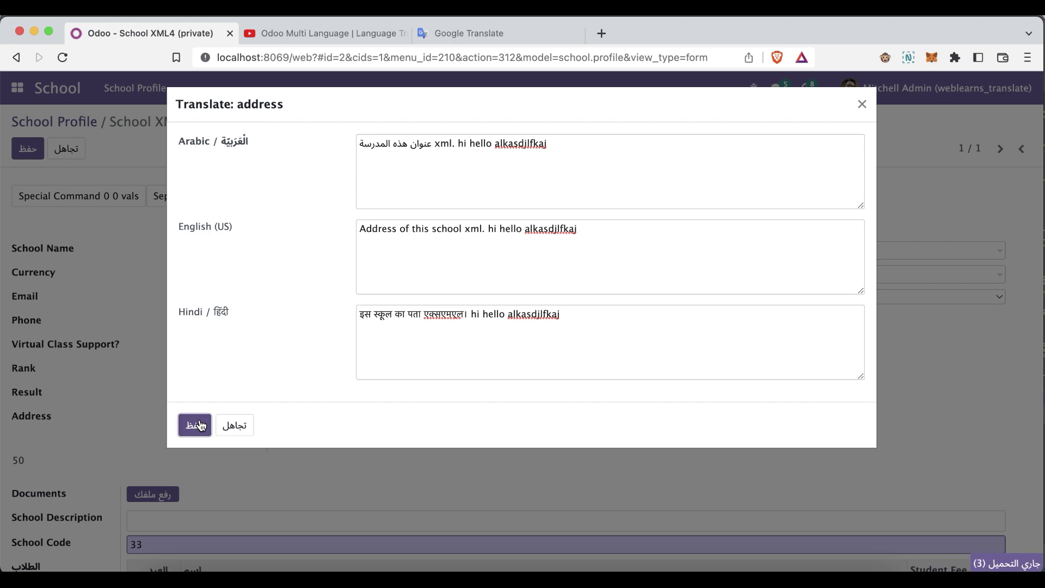
{"action": "left_click", "coordinate": [28, 149]}
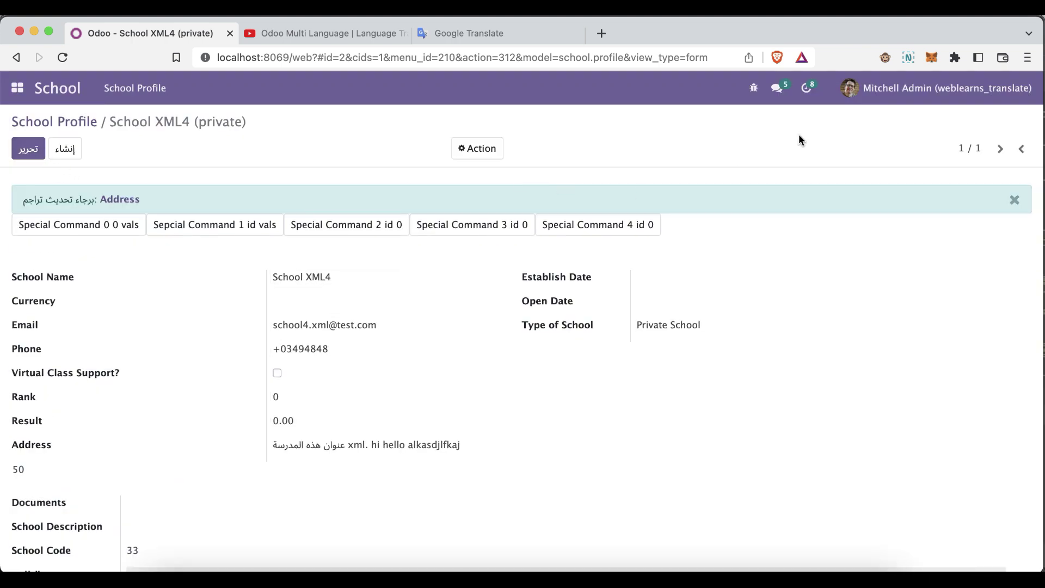
Reopen the address translations from the update notice, check the Arabic, English and Hindi values, and close the dialog.
{"action": "left_click", "coordinate": [896, 92]}
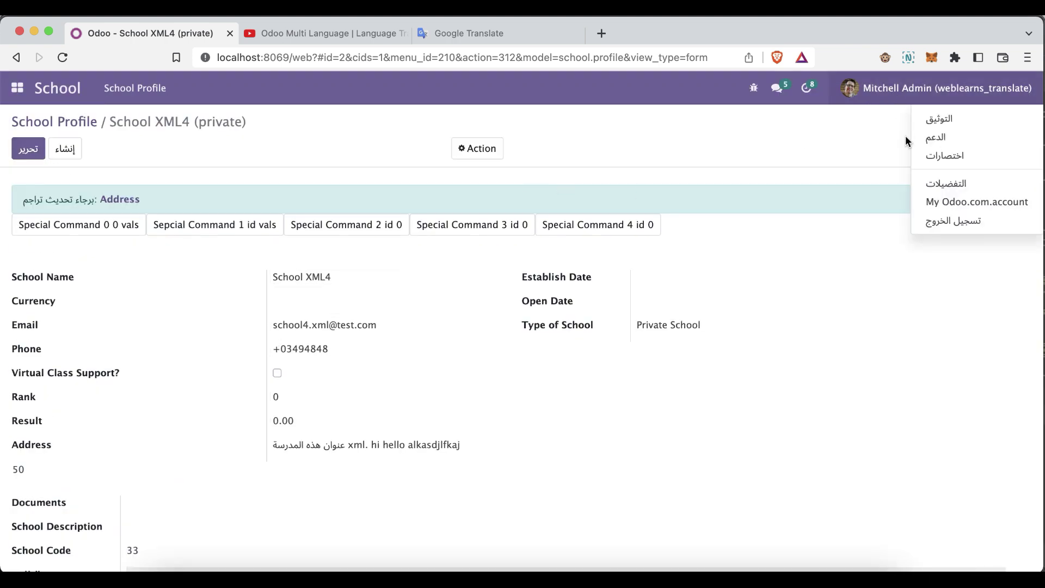
{"action": "left_click", "coordinate": [521, 389]}
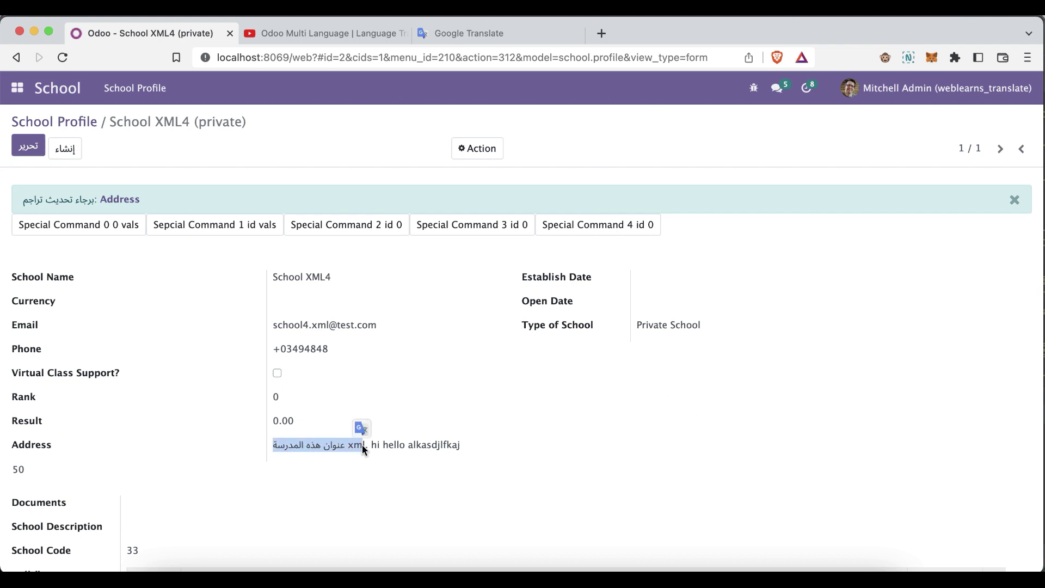
{"action": "left_click", "coordinate": [136, 200]}
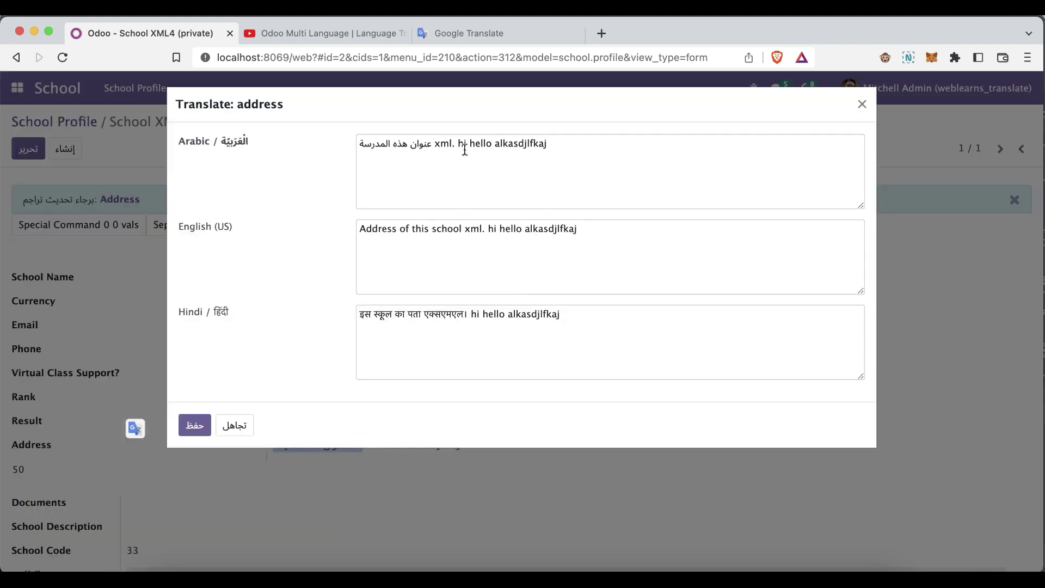
{"action": "left_click_drag", "start_coordinate": [381, 144], "coordinate": [549, 147]}
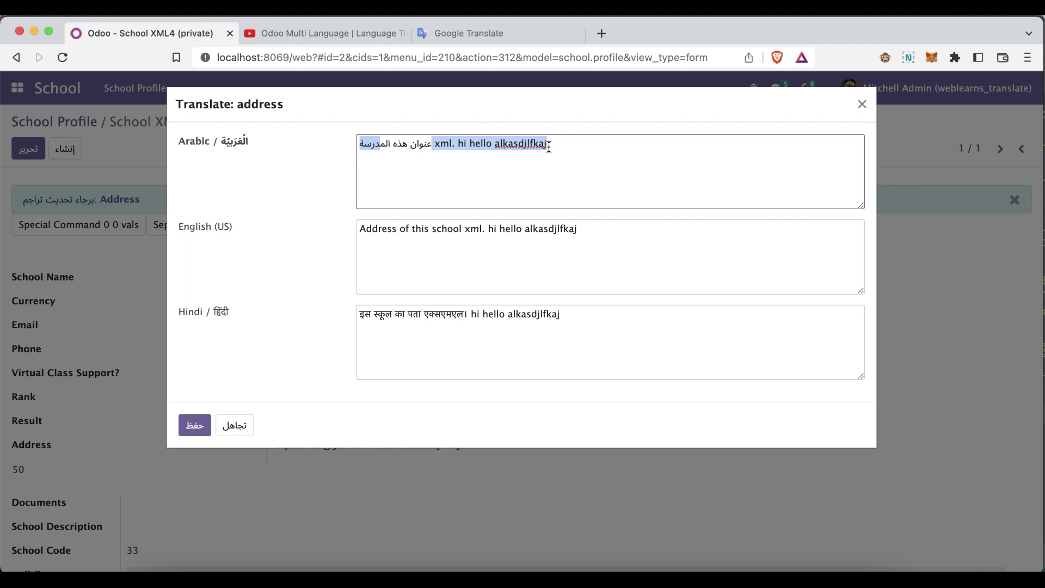
{"action": "triple_click", "coordinate": [433, 233]}
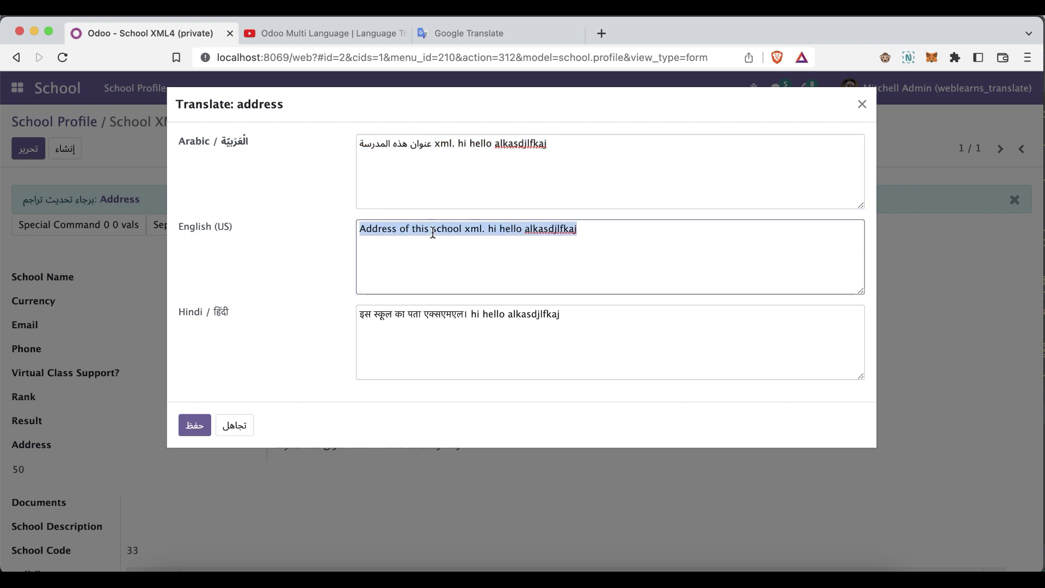
{"action": "triple_click", "coordinate": [445, 319]}
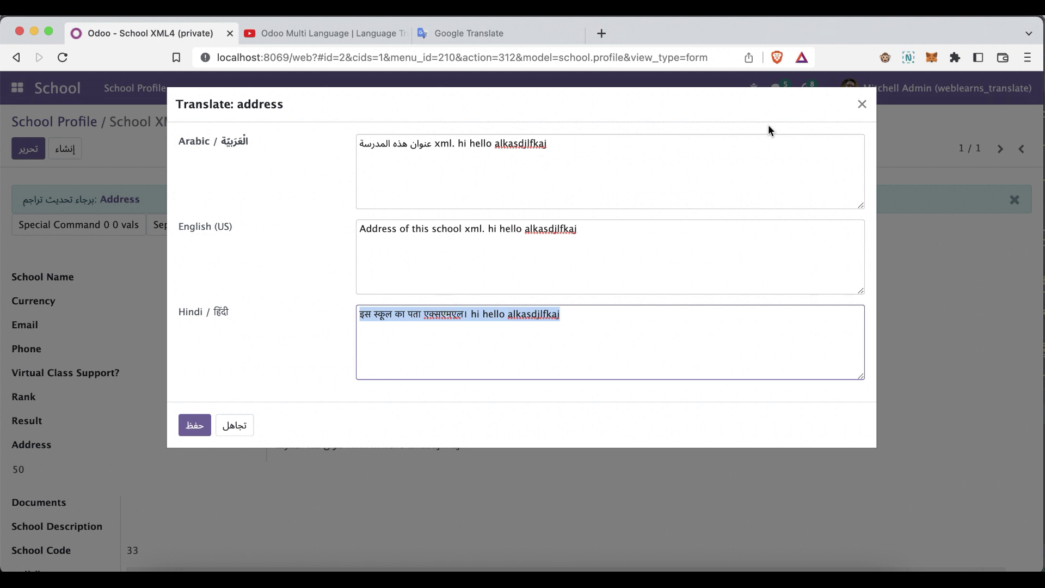
{"action": "left_click", "coordinate": [861, 105]}
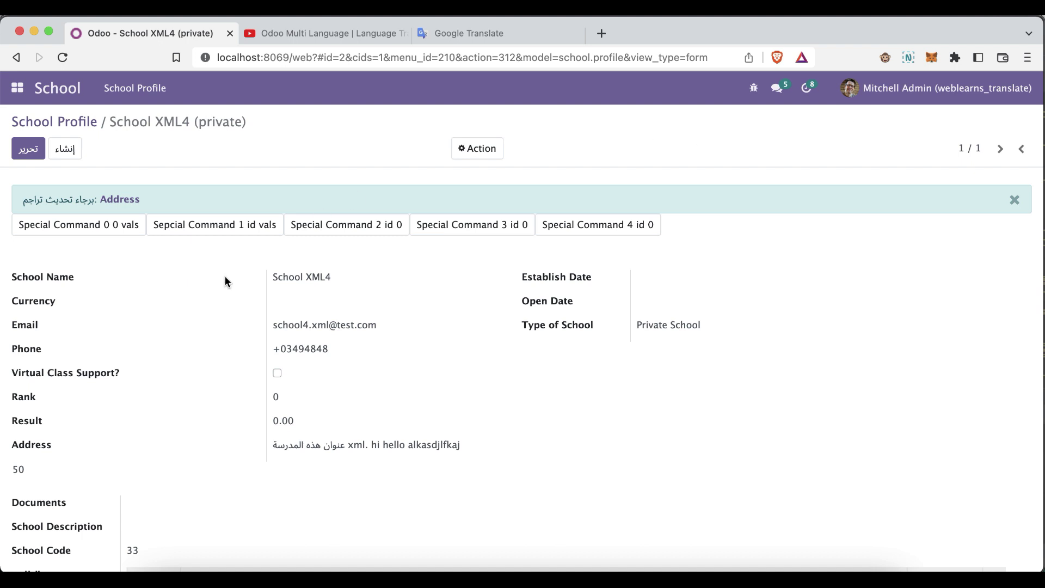